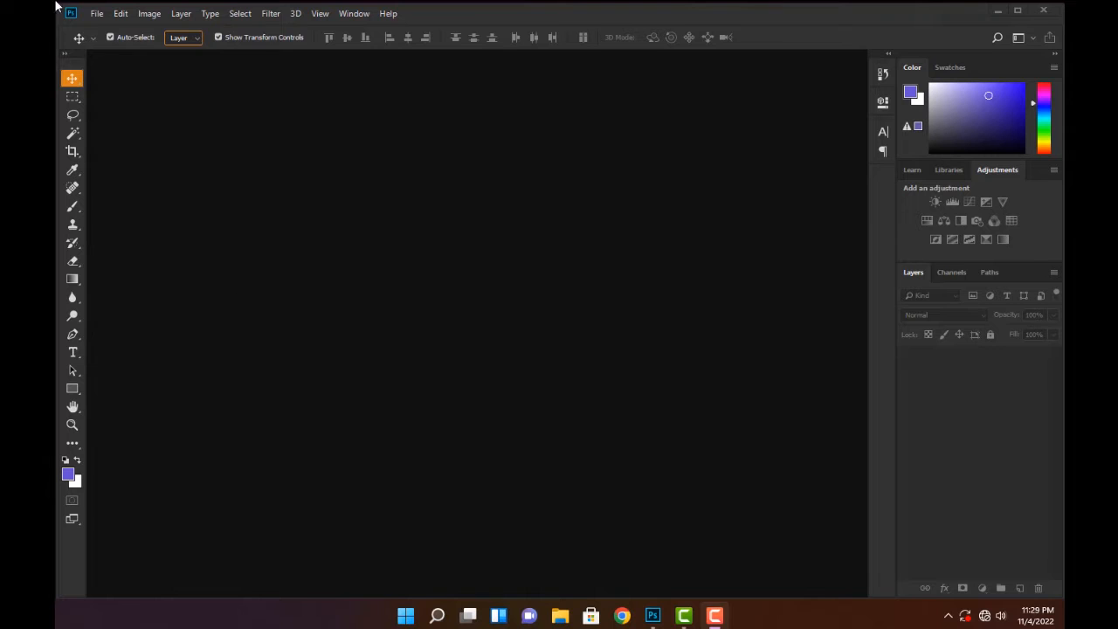
Create a new A4 document in landscape orientation, 297 x 210 mm at 300 pixels/inch, named Layer Styles
click(97, 14)
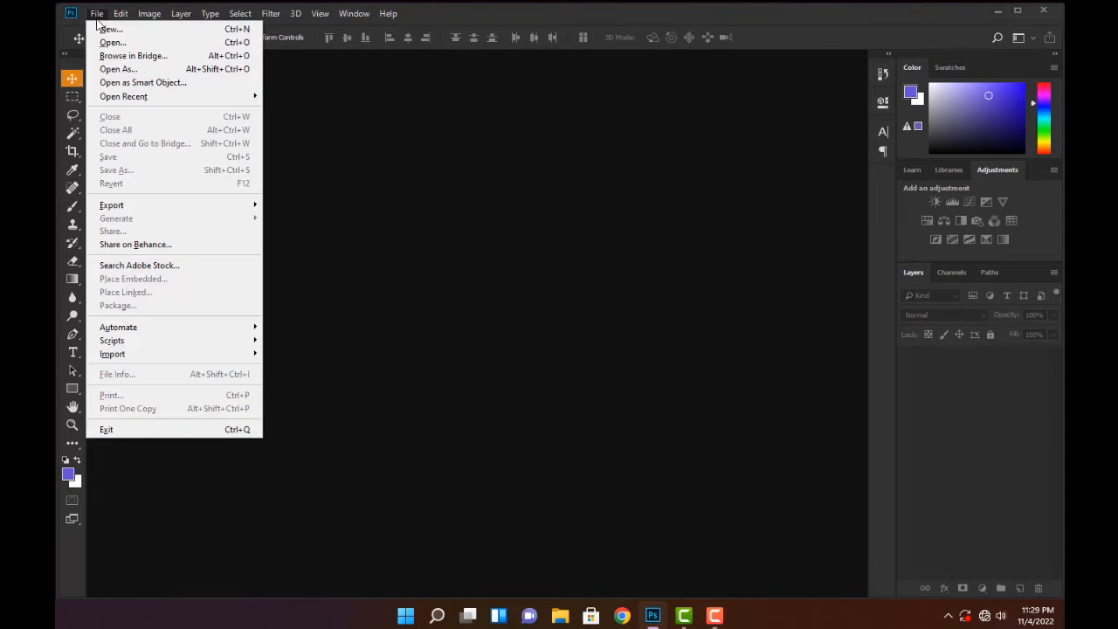
click(107, 28)
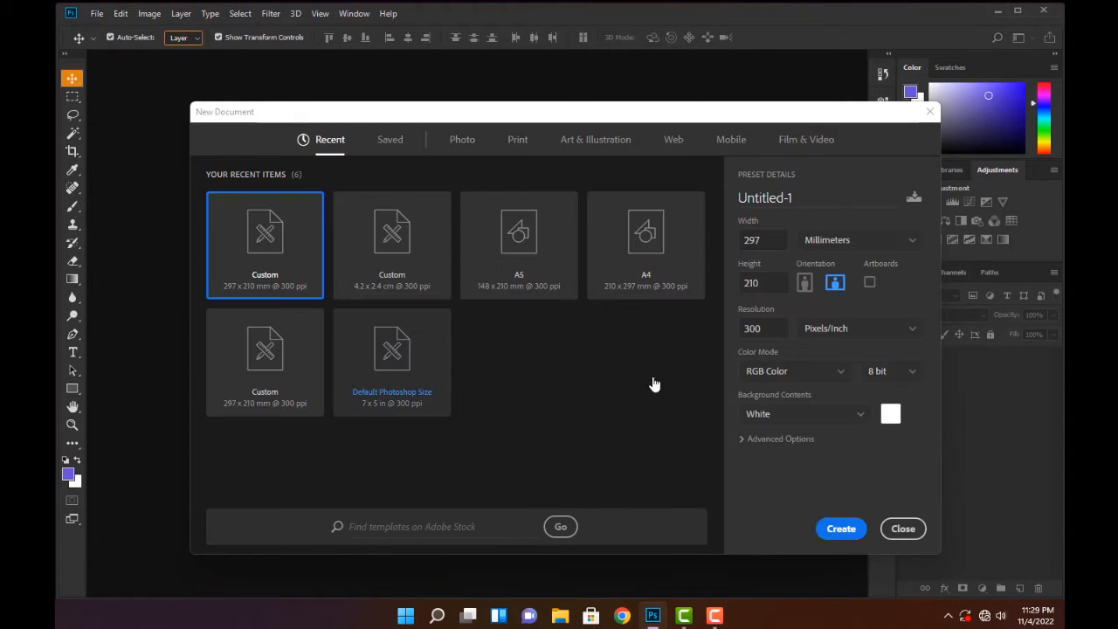
click(646, 243)
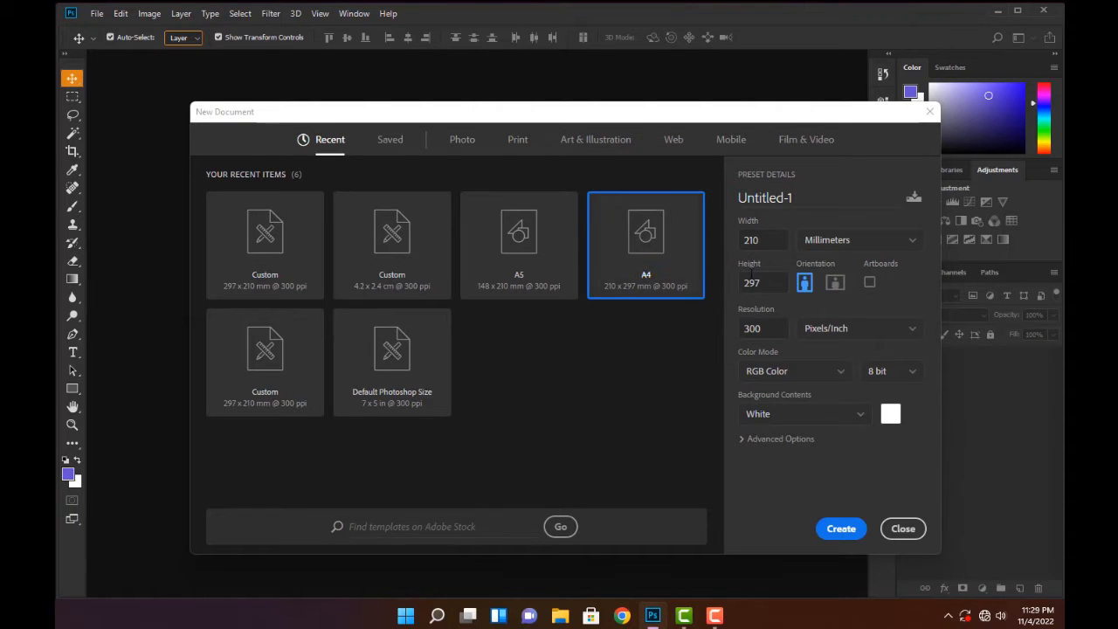
click(835, 283)
click(820, 198)
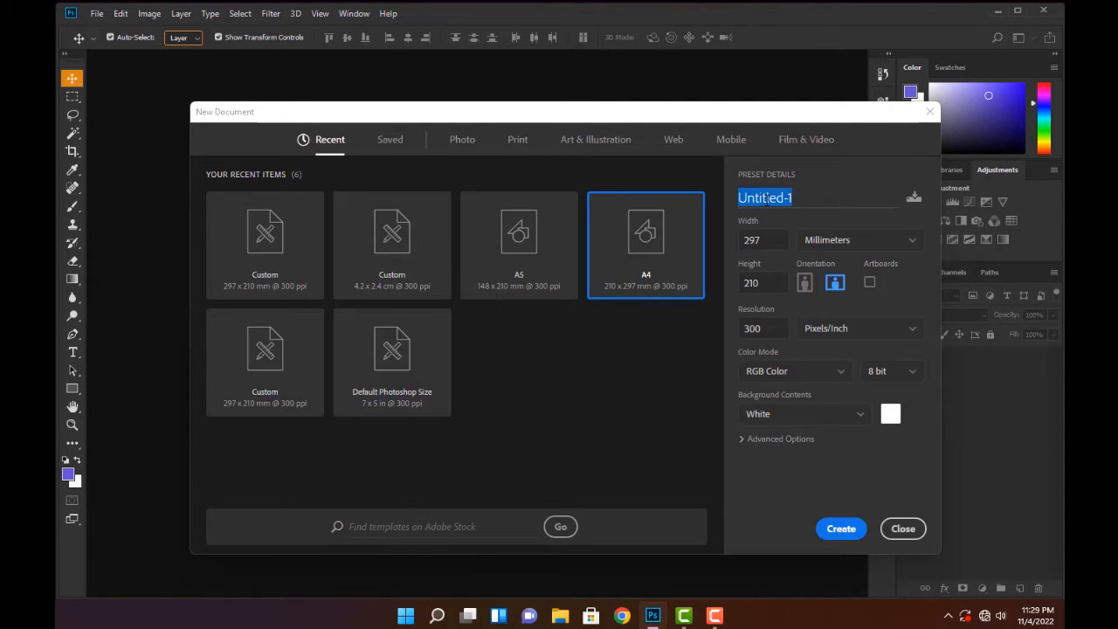
text(Layer Styles)
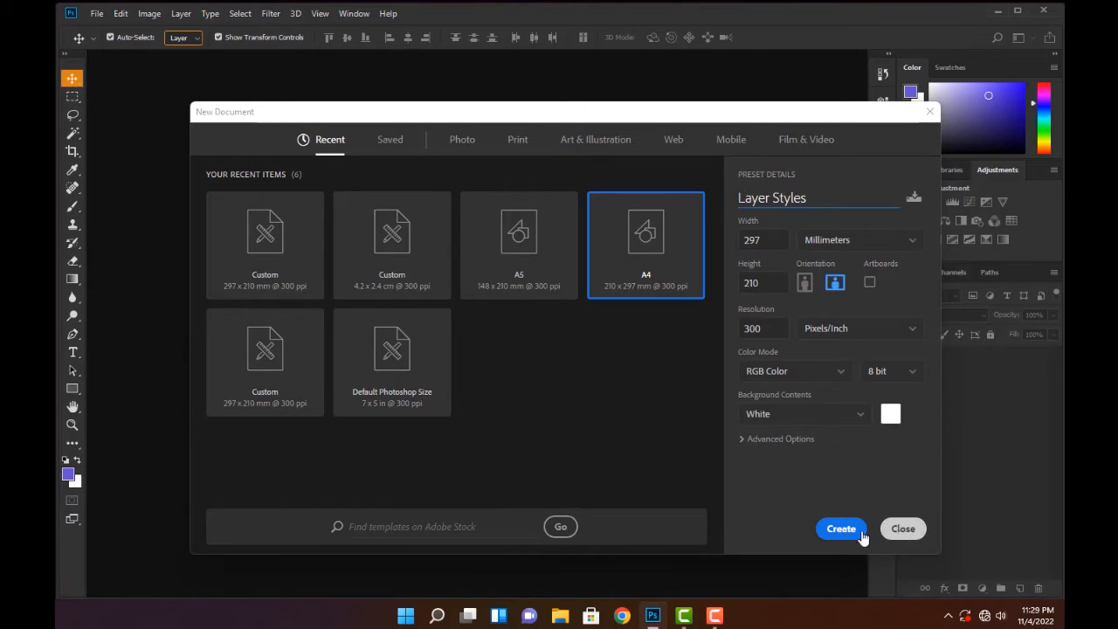
click(839, 531)
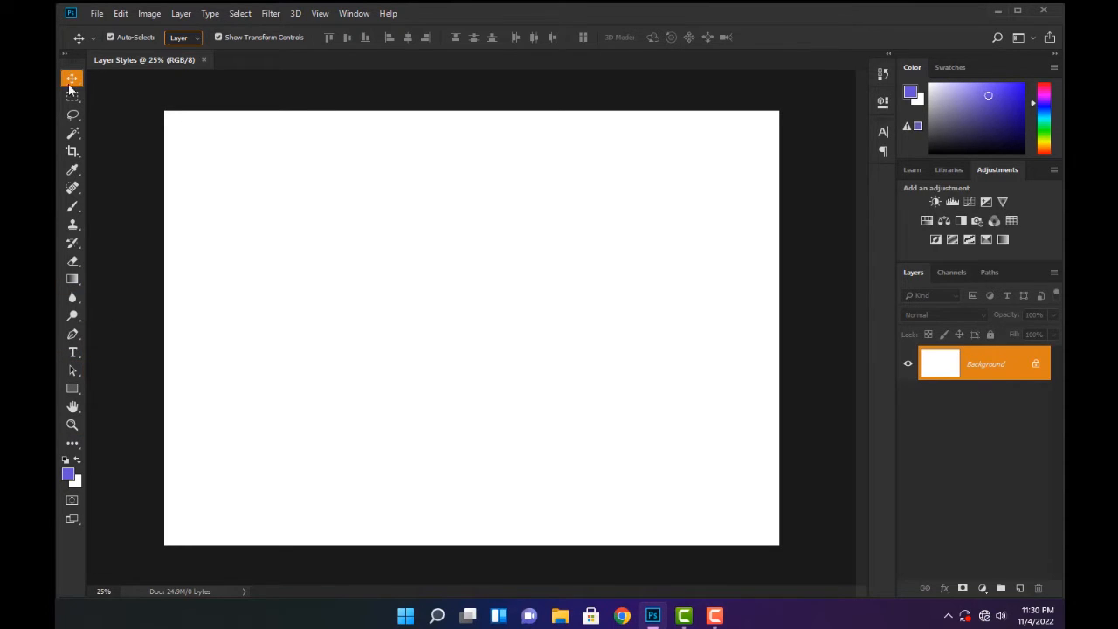
Draw a purple rectangle about 1840 x 1228 px in the lower middle of the canvas with the Rectangle Tool
click(75, 390)
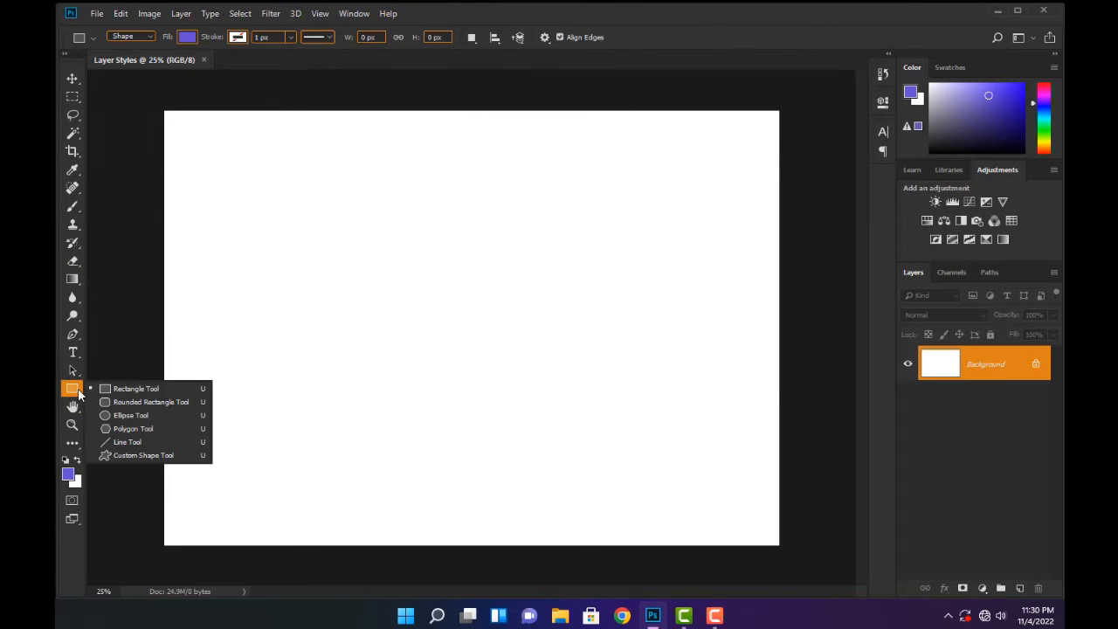
click(135, 389)
drag(320, 254, 645, 470)
Move the purple rectangle up to the middle of the canvas and collapse its shape properties
key(v)
drag(523, 341, 515, 288)
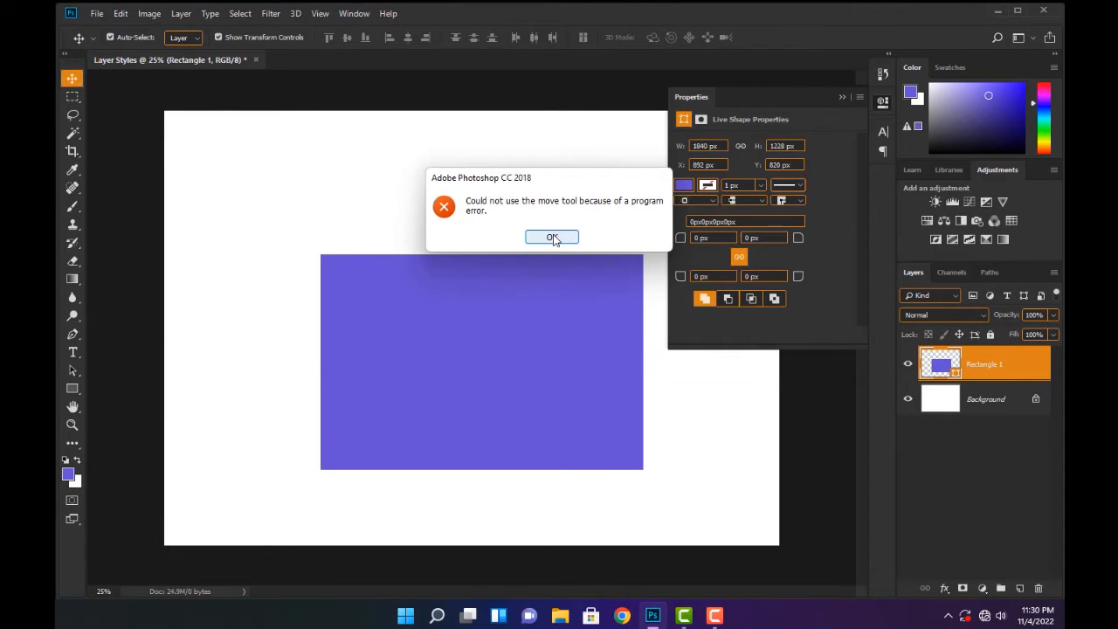
click(552, 237)
click(843, 96)
drag(543, 286, 549, 248)
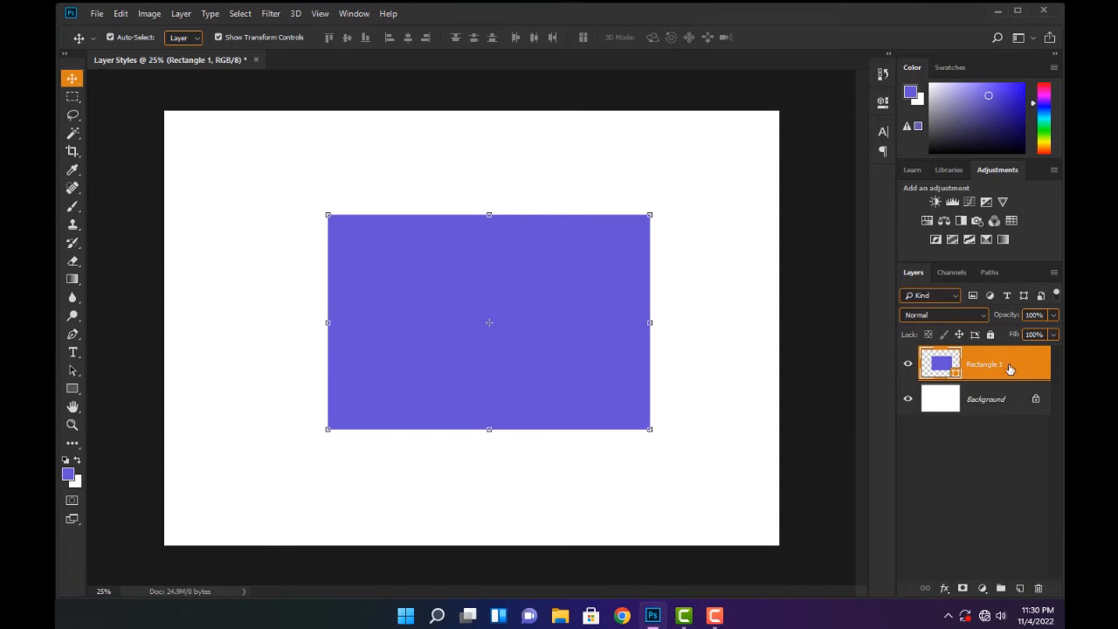
click(944, 589)
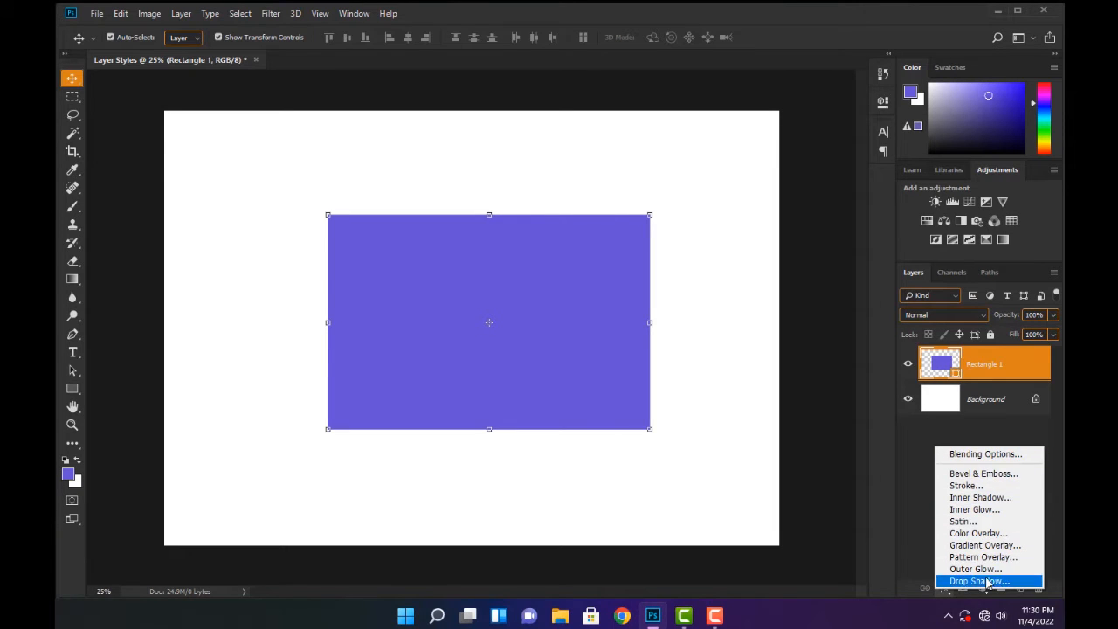
click(908, 445)
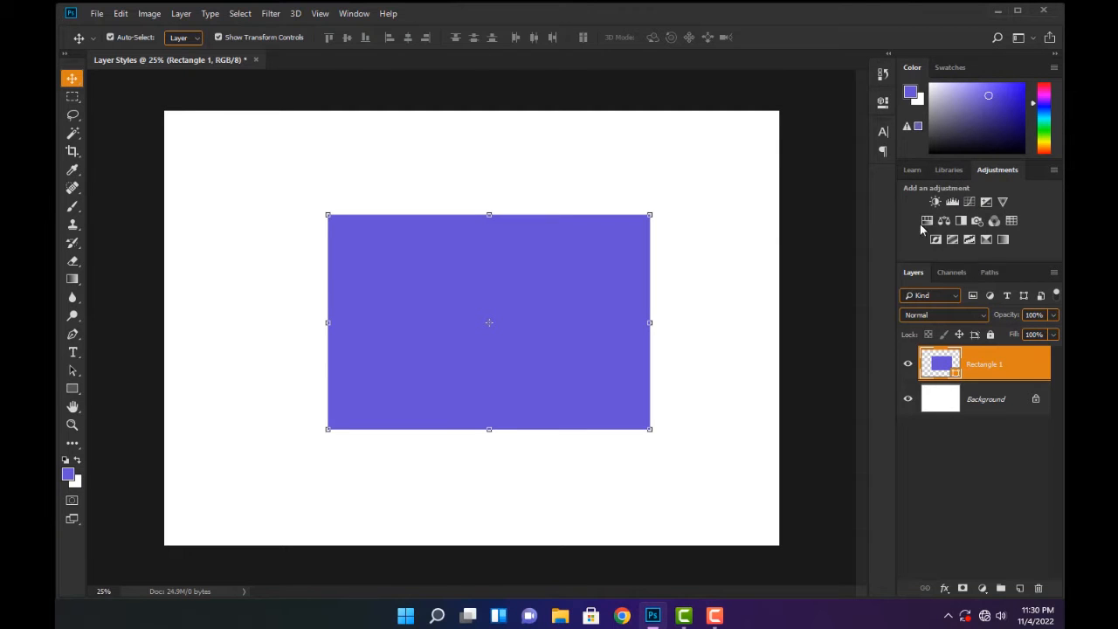
Show the Styles panel and enlarge it in height and width to fit all its preset thumbnails
click(350, 14)
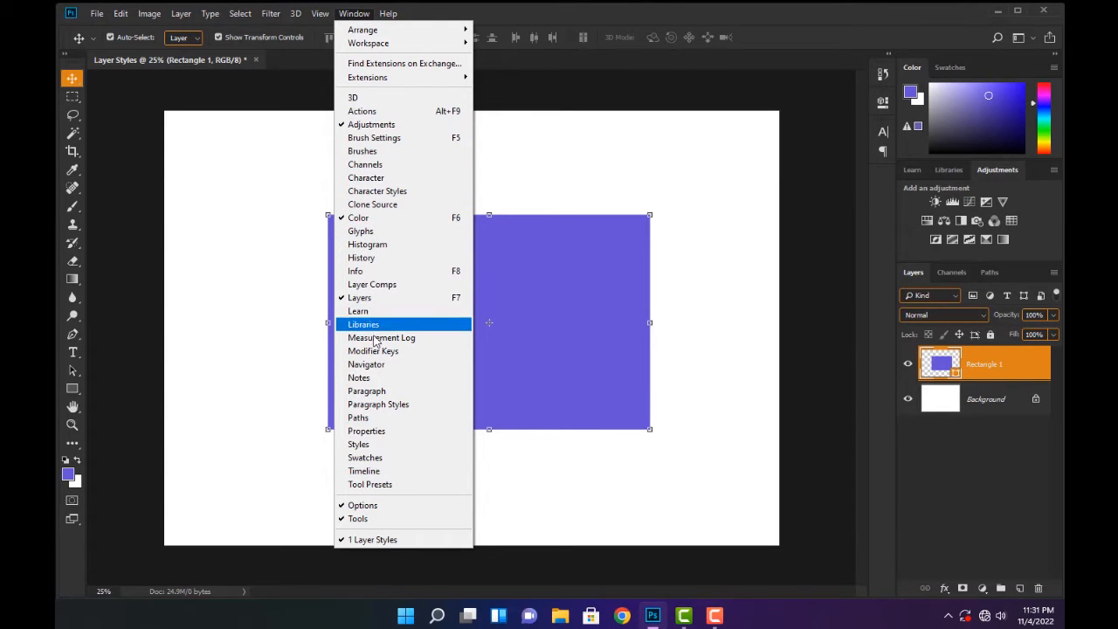
click(360, 447)
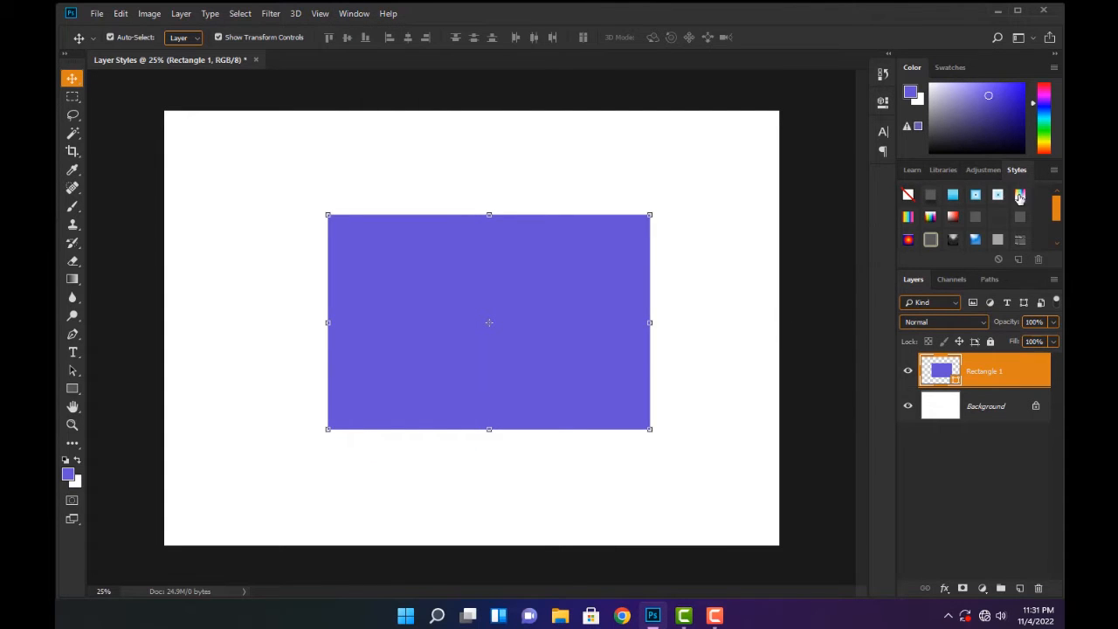
drag(895, 268, 904, 350)
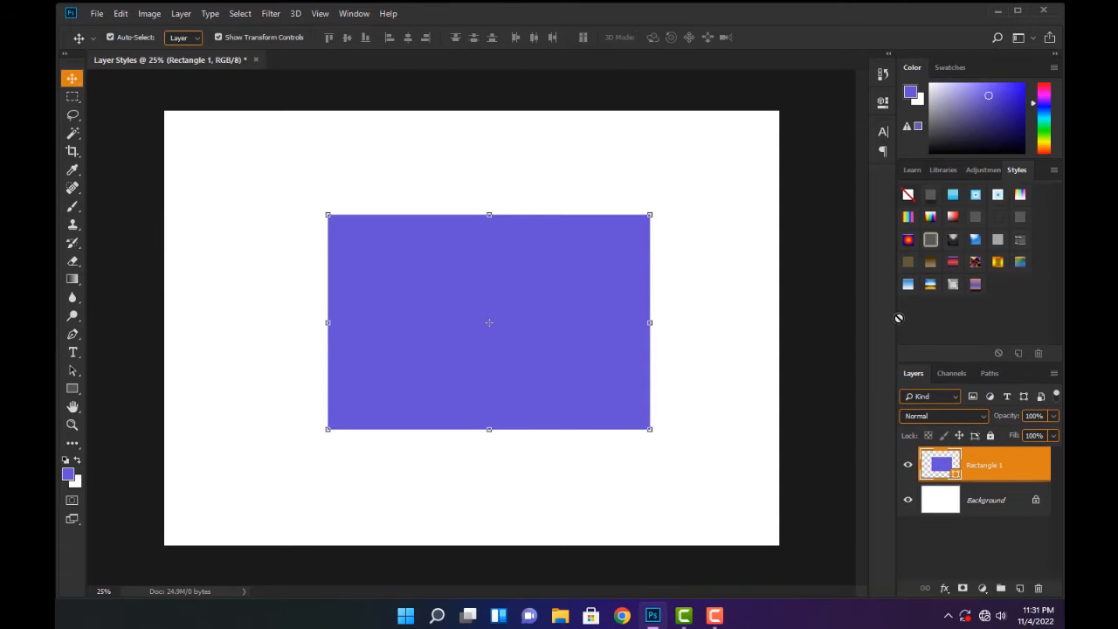
drag(896, 308, 871, 308)
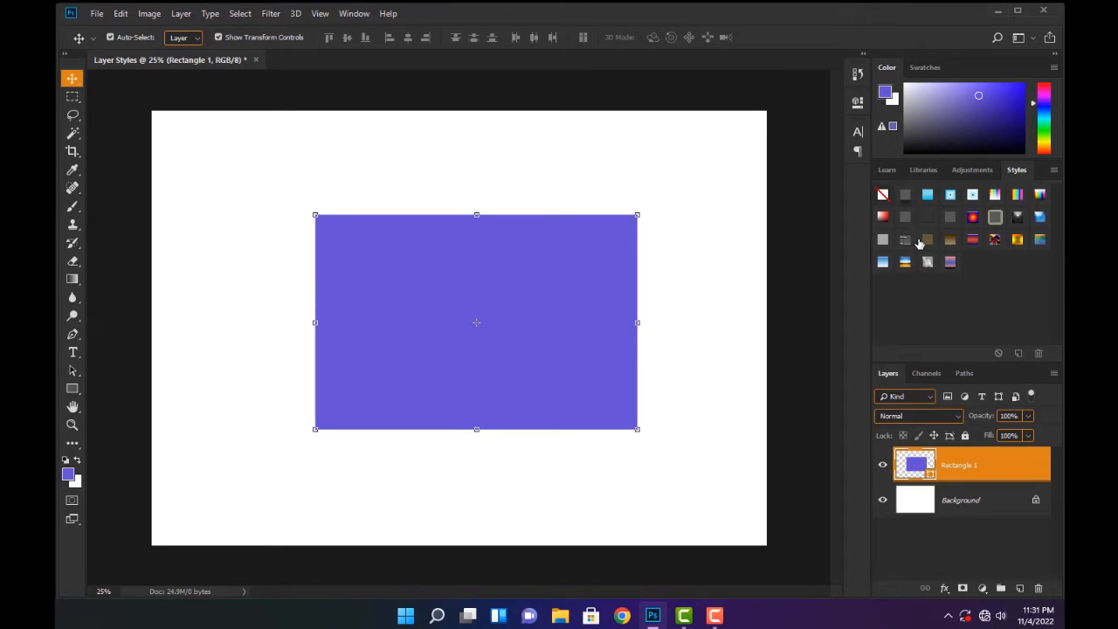
Try the preset styles on the rectangle one after another, finishing with the blue-and-gold chrome style
click(906, 195)
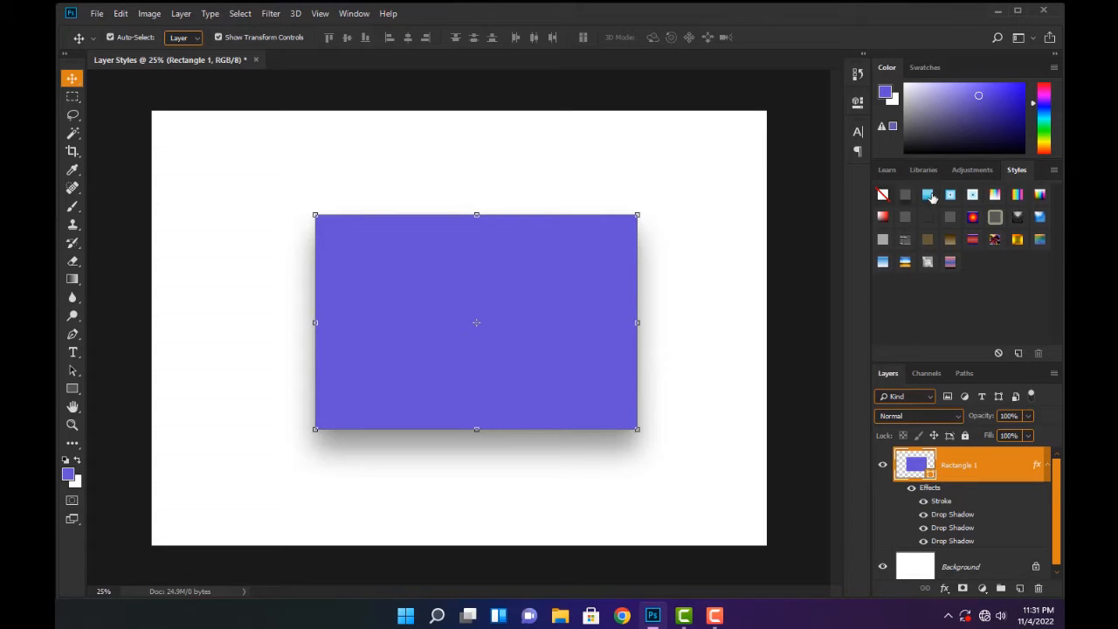
click(930, 195)
click(954, 194)
click(972, 195)
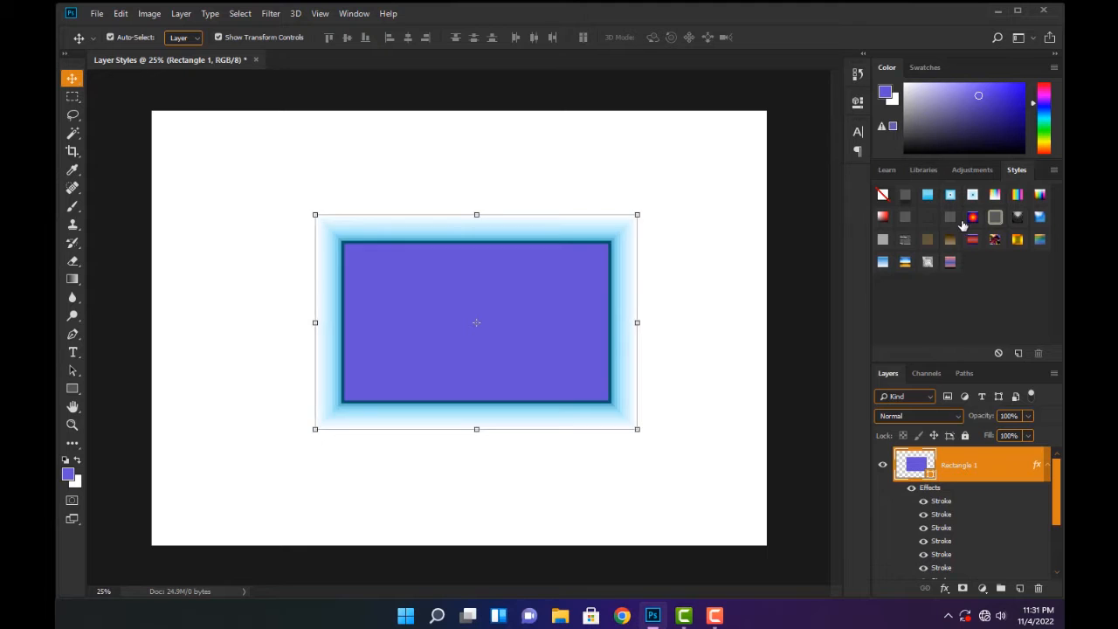
click(928, 218)
click(911, 237)
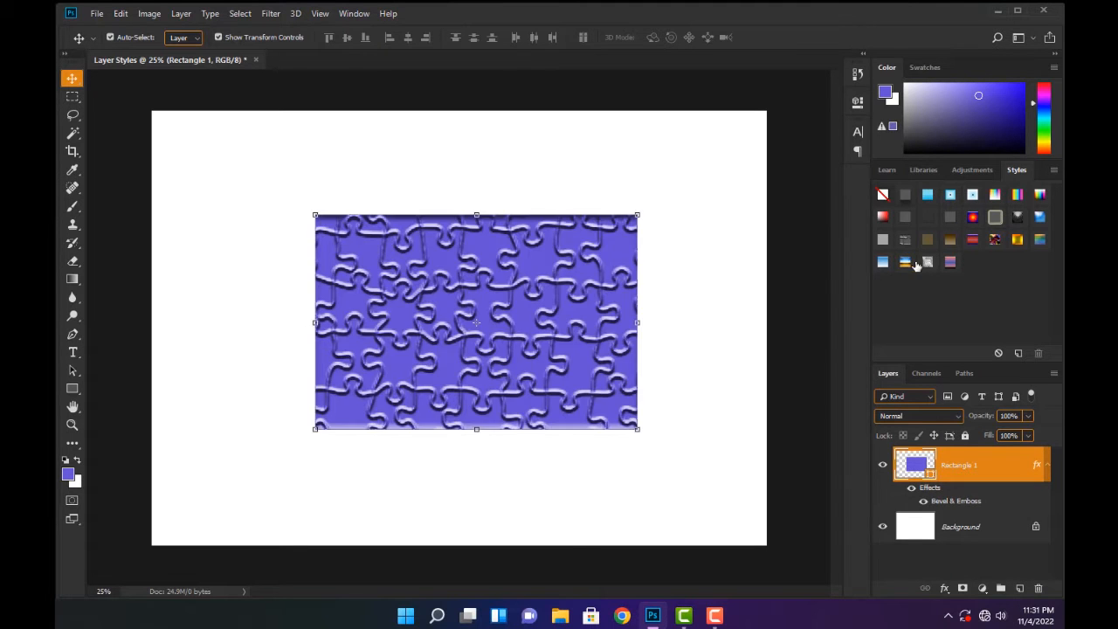
click(903, 255)
click(912, 262)
click(885, 259)
click(886, 236)
click(884, 218)
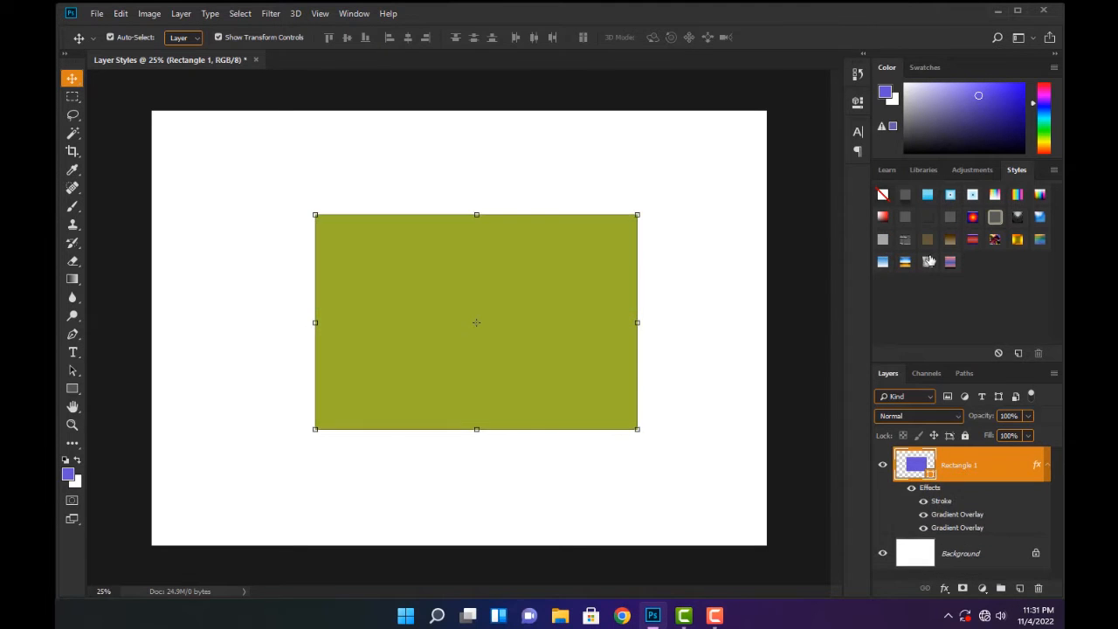
click(909, 264)
click(931, 262)
click(953, 263)
click(973, 242)
click(998, 243)
click(1024, 237)
click(1039, 239)
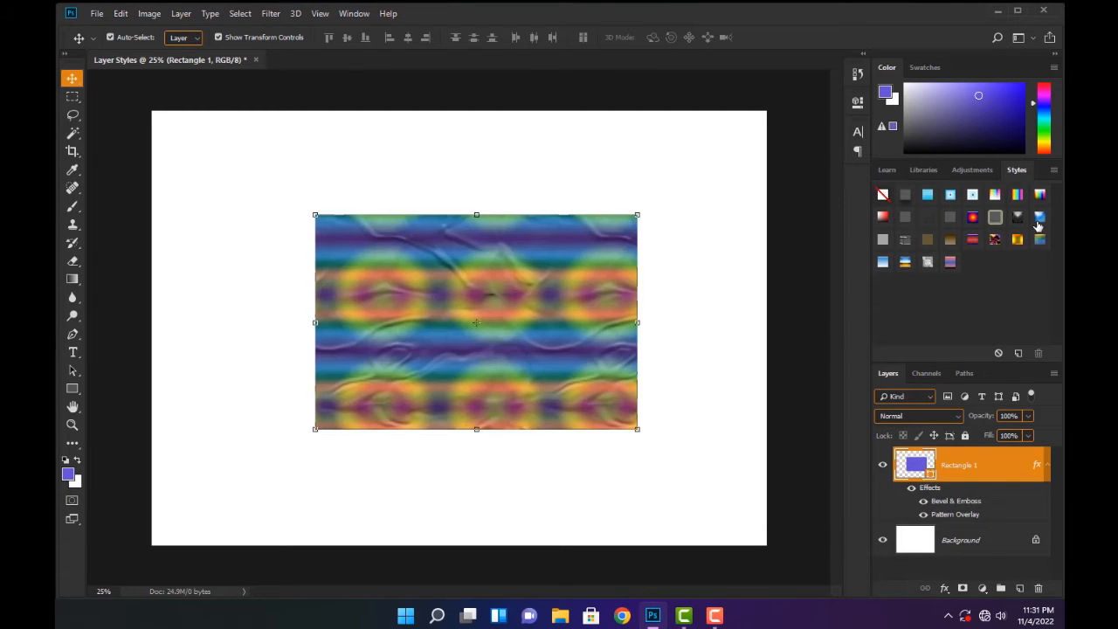
click(1039, 220)
click(1043, 201)
click(1016, 197)
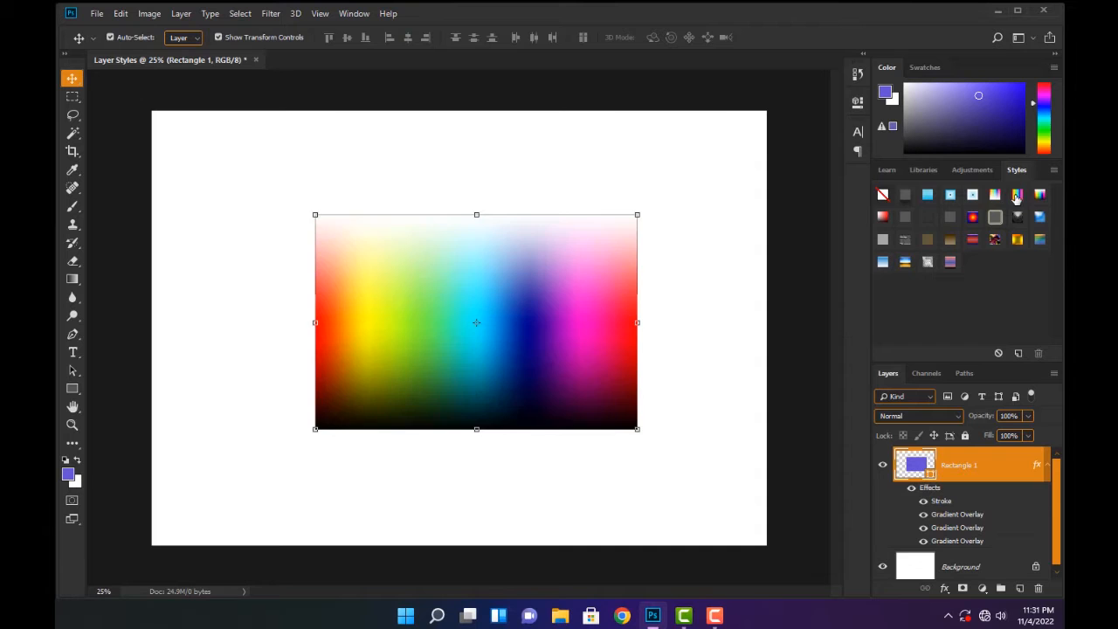
click(996, 199)
click(973, 241)
click(995, 241)
click(1015, 199)
click(994, 199)
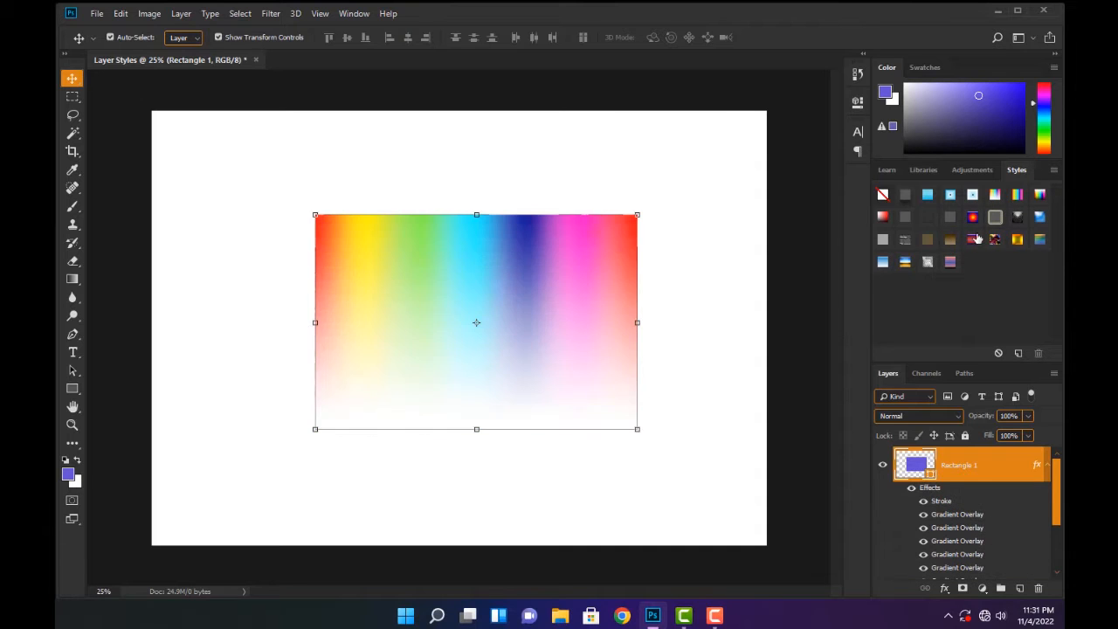
click(930, 264)
click(908, 263)
click(906, 264)
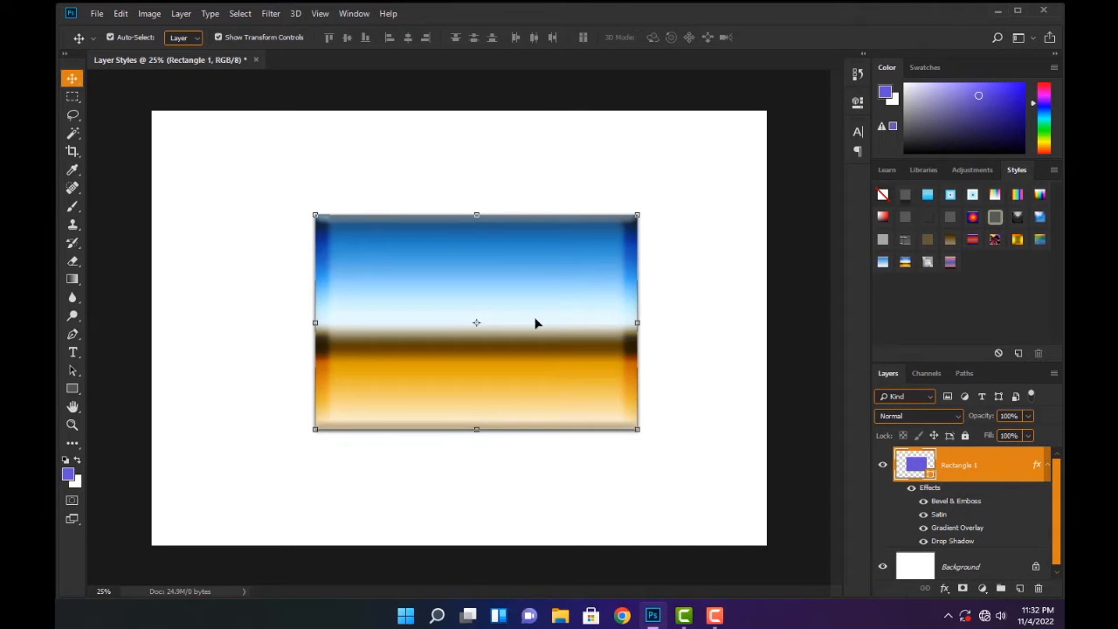
Append the Textures preset set to the current styles instead of replacing them
click(1054, 171)
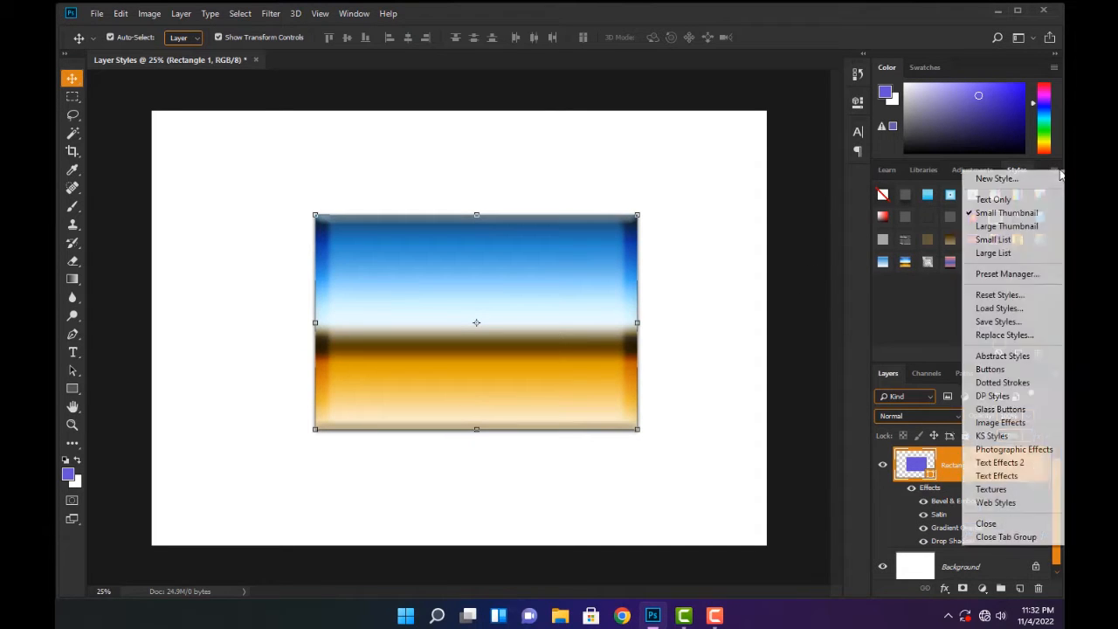
click(940, 300)
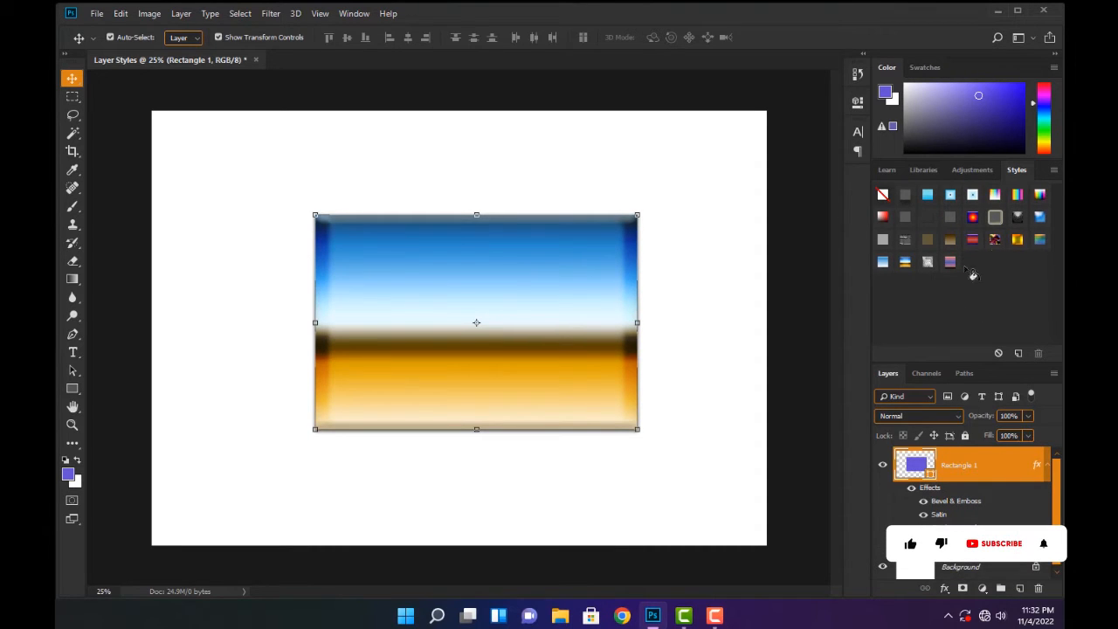
click(1054, 172)
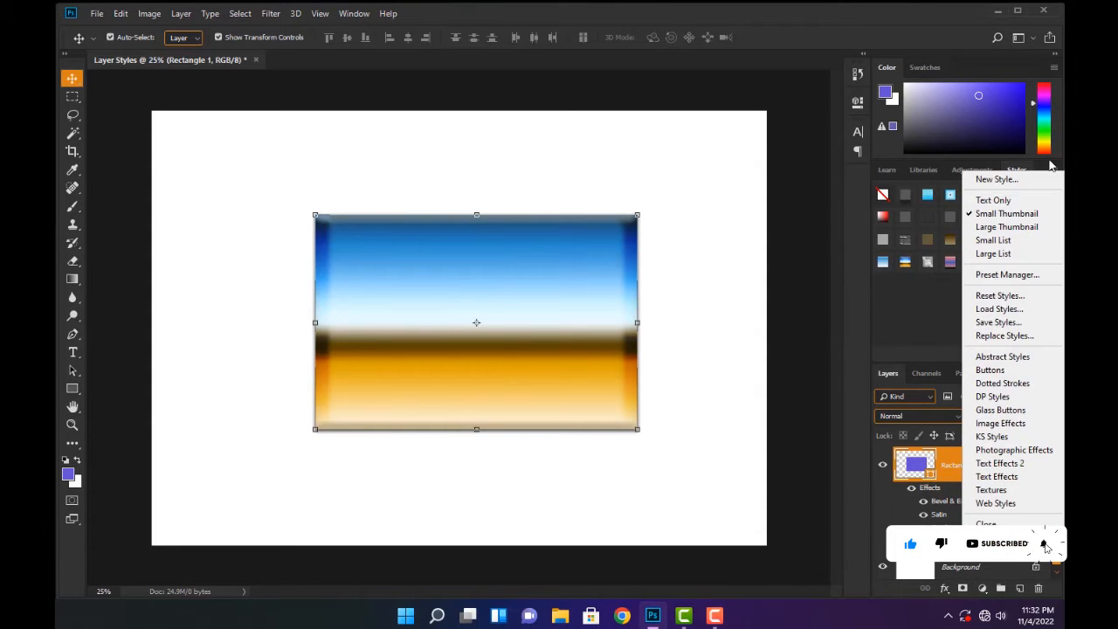
click(1055, 172)
click(1055, 171)
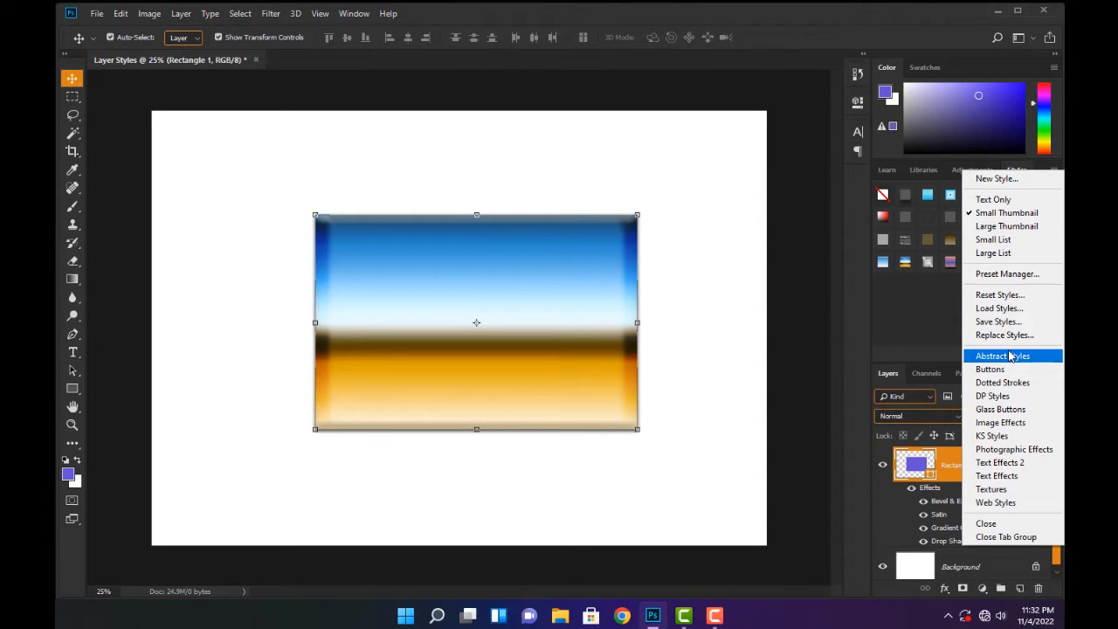
click(989, 489)
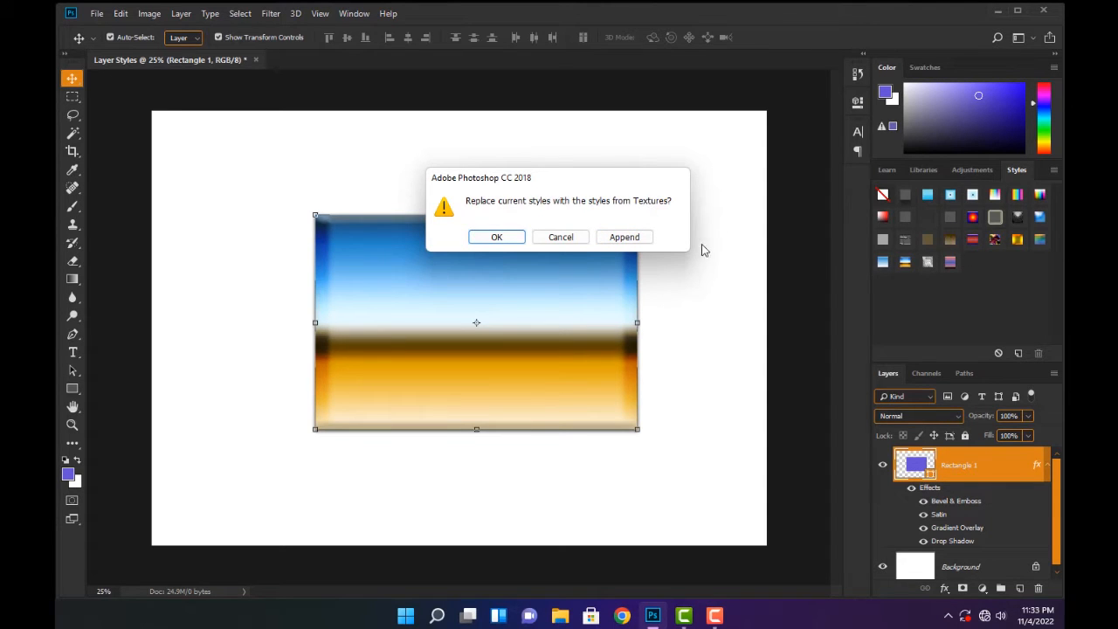
click(624, 237)
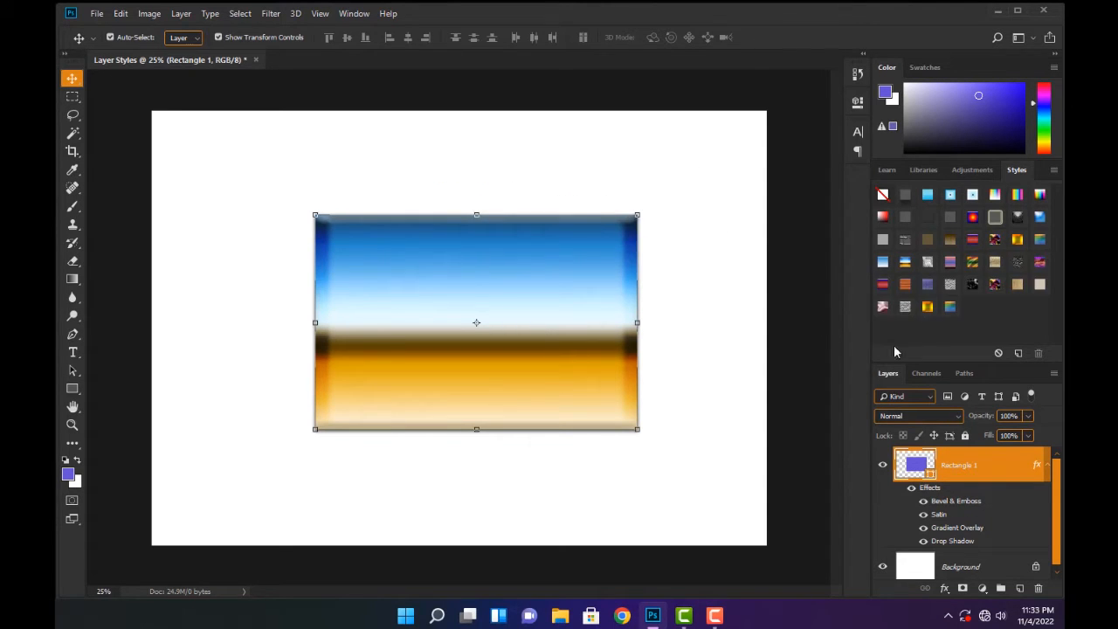
Try the appended texture styles on the rectangle one after another, finishing with the black-and-white marble texture
click(972, 264)
click(995, 262)
click(1017, 262)
click(1039, 262)
click(1035, 285)
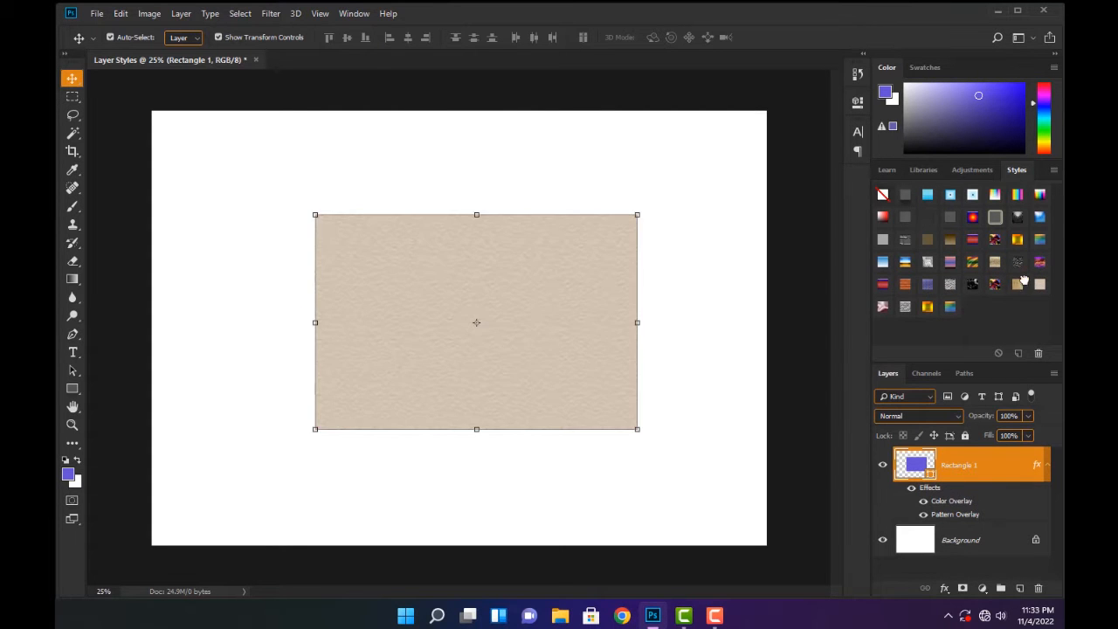
click(1017, 285)
click(975, 285)
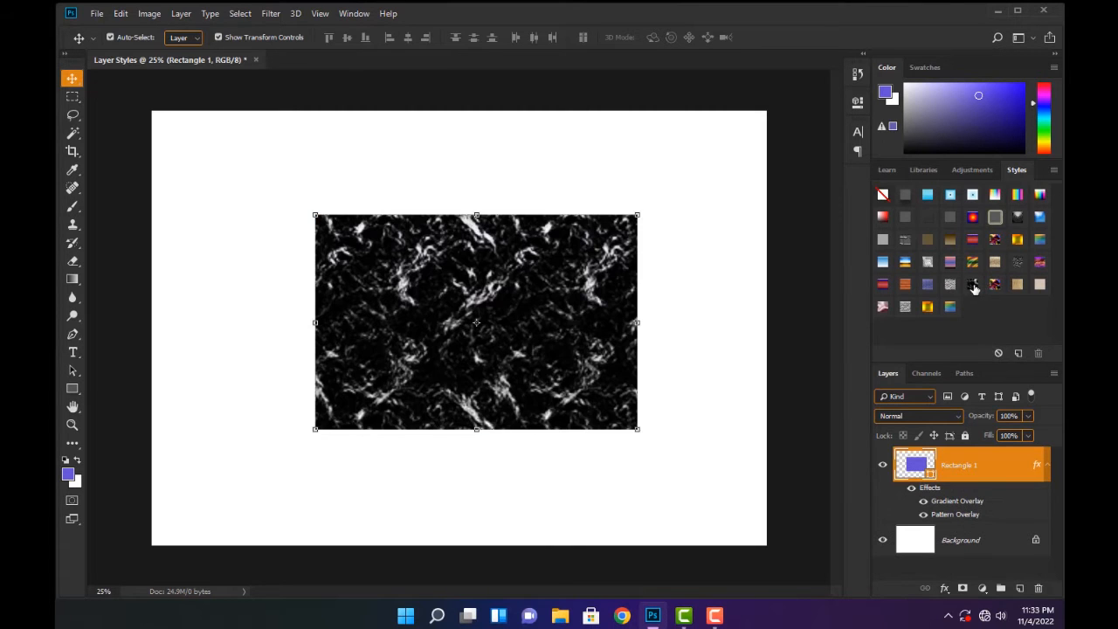
click(951, 285)
click(927, 289)
click(927, 307)
click(903, 309)
click(883, 286)
click(972, 285)
scroll(649, 261, up, 1)
scroll(469, 261, down, 2)
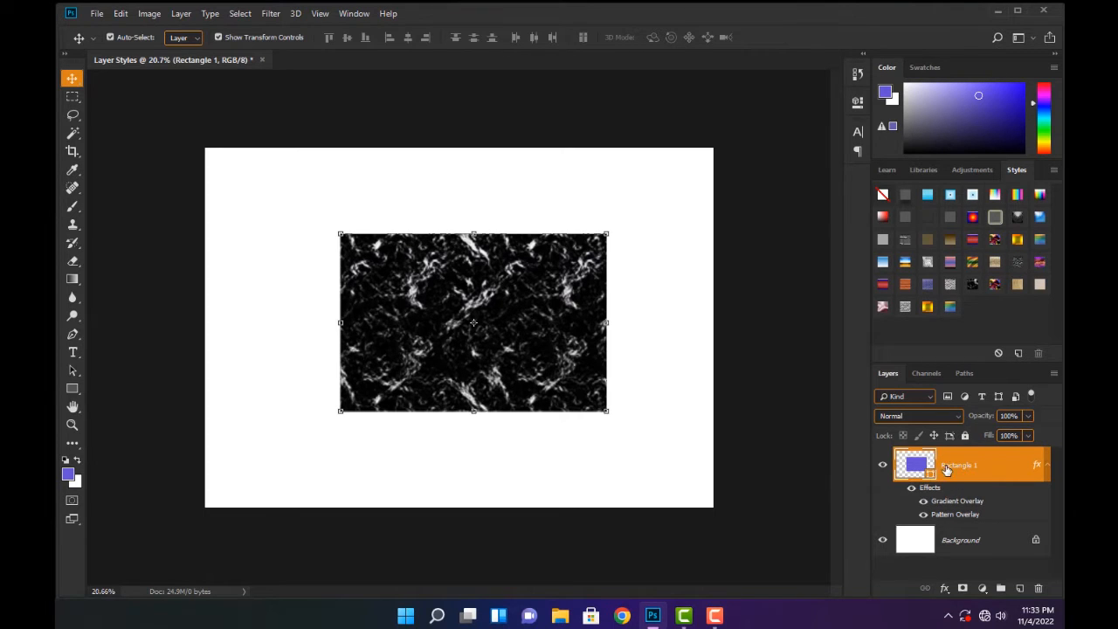
Enlarge the document history and revert to the Rectangle Tool state, undoing the move and all applied styles
click(856, 76)
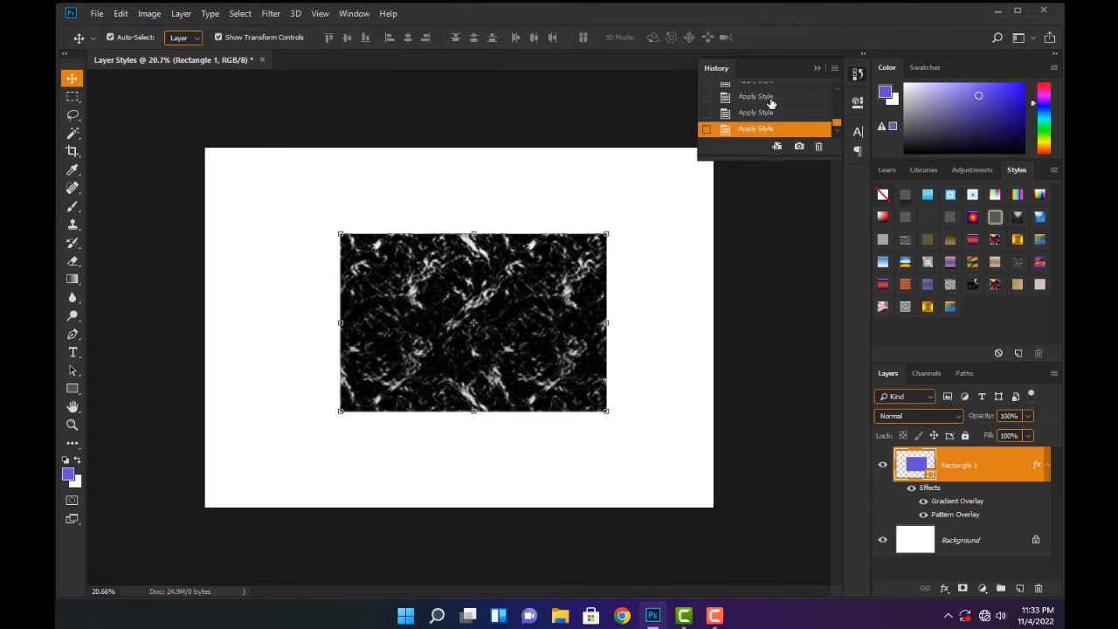
drag(785, 155, 789, 319)
scroll(760, 150, up, 3)
scroll(759, 151, up, 3)
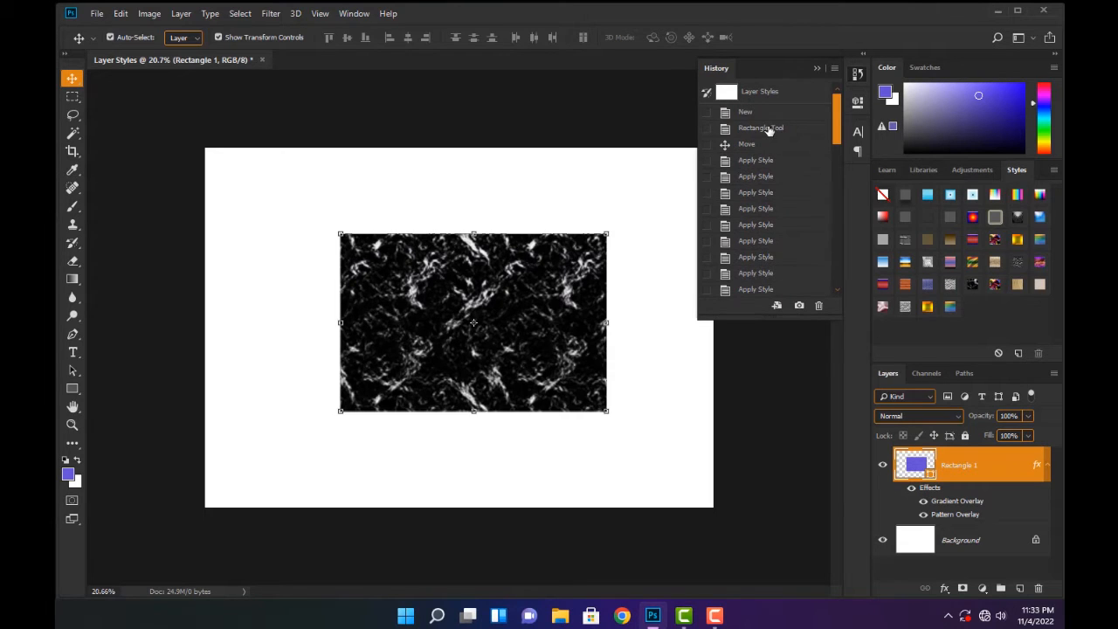
click(769, 128)
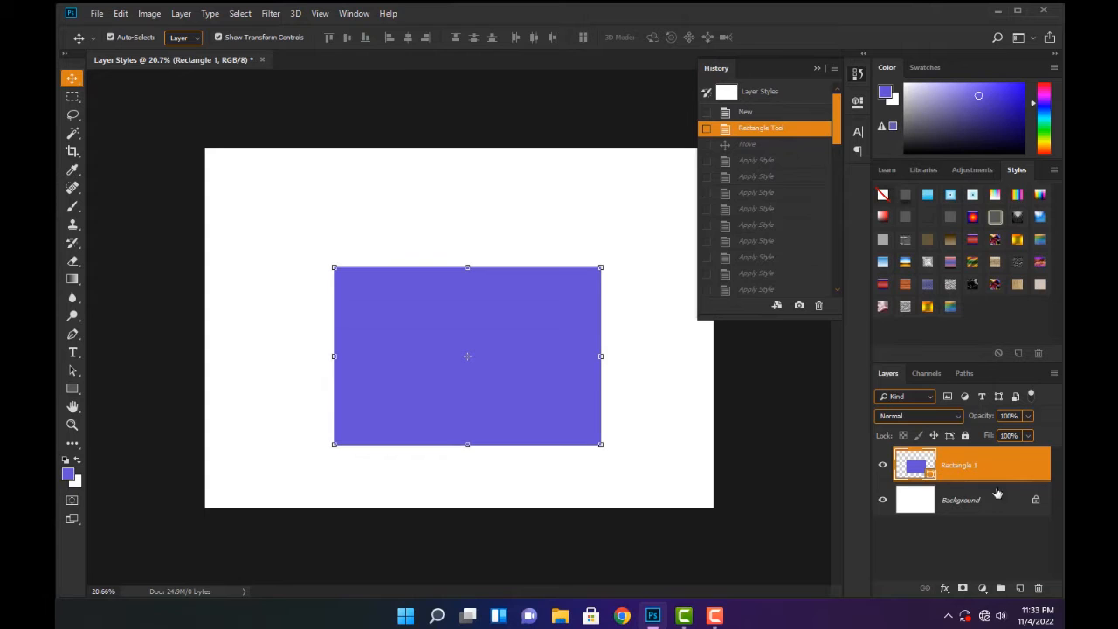
Restore the latest Apply Style state in the document history to bring back the marble texture, and collapse the history
drag(835, 131, 831, 290)
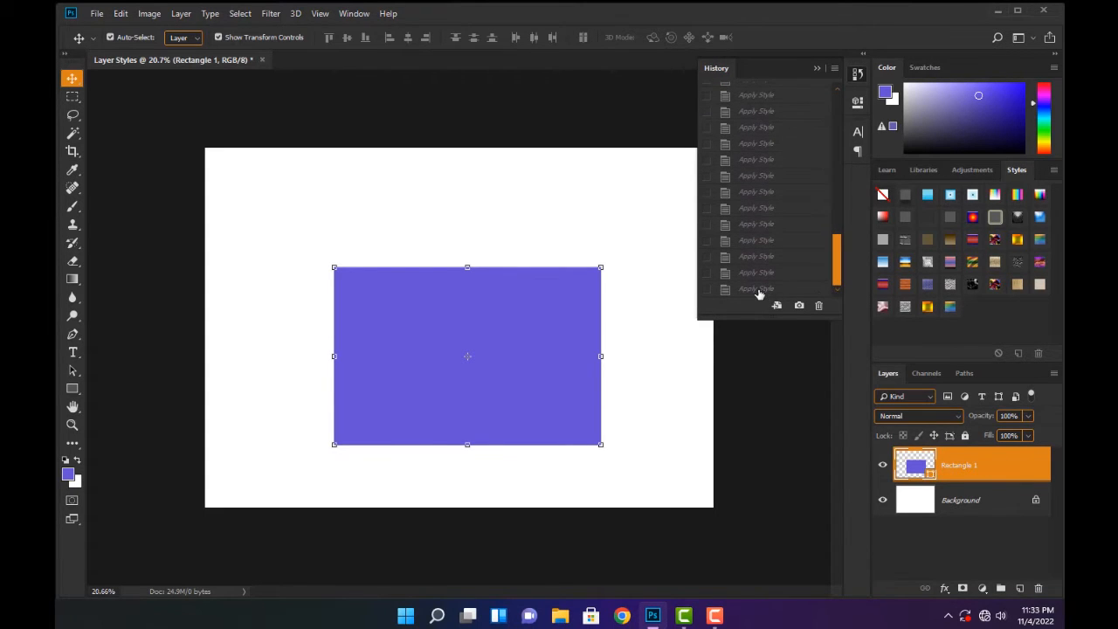
click(756, 289)
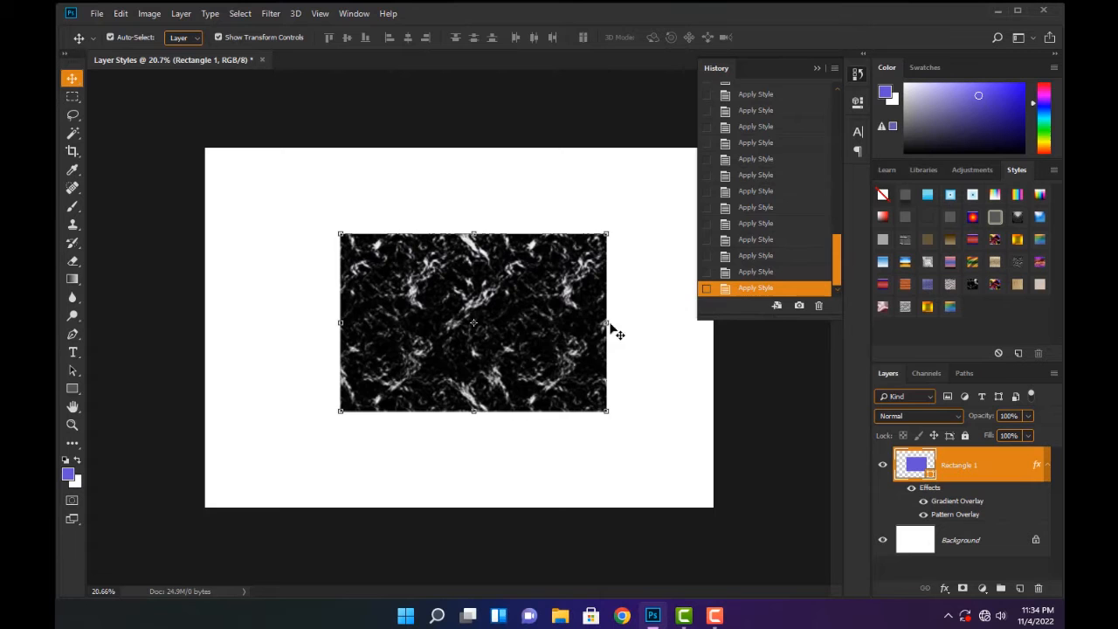
scroll(473, 324, up, 3)
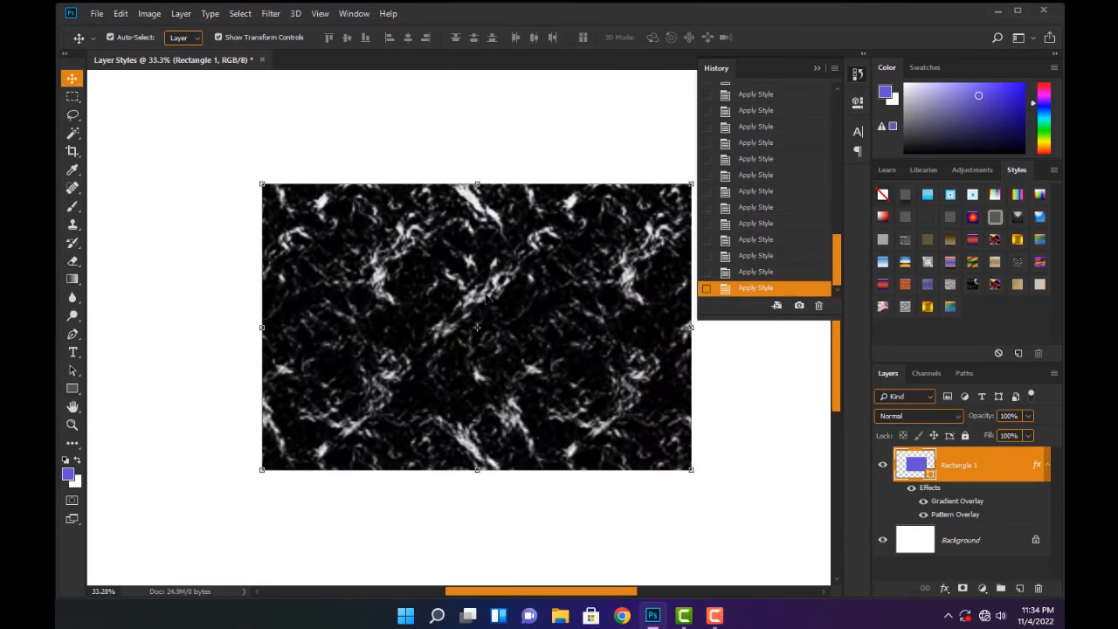
click(817, 68)
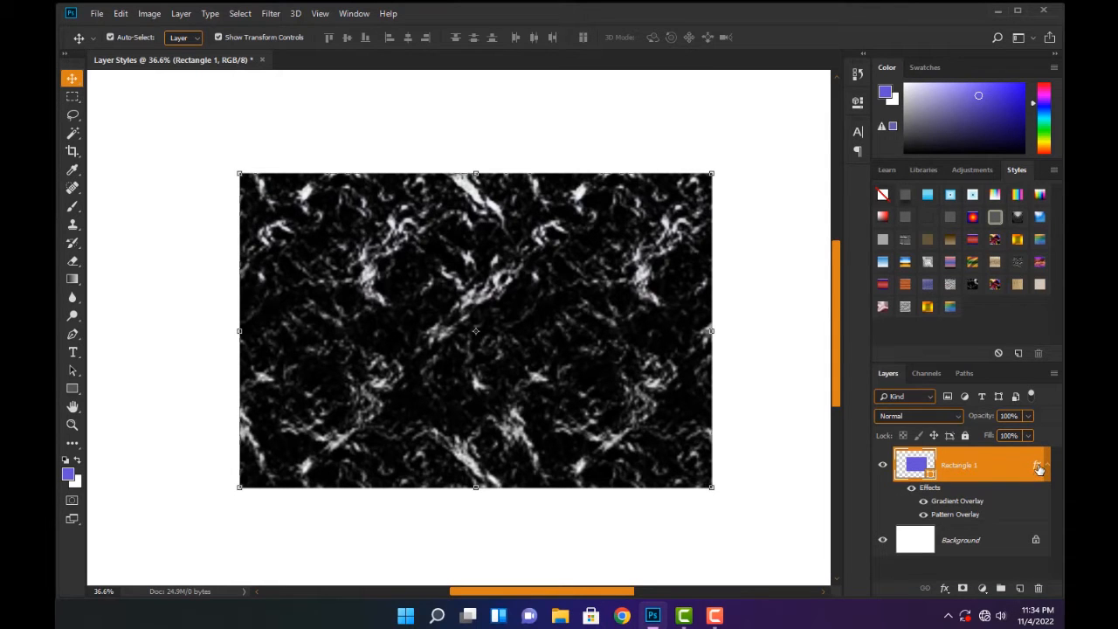
Open the layer style settings of the Rectangle 1 layer beside the artwork and show its Gradient Overlay options
click(944, 589)
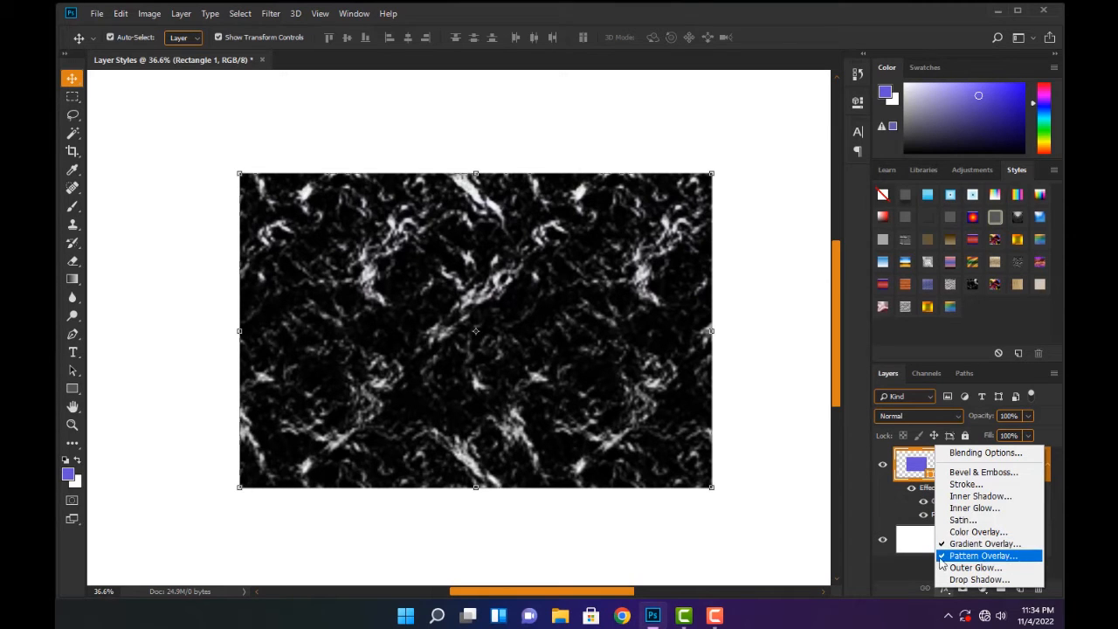
click(907, 567)
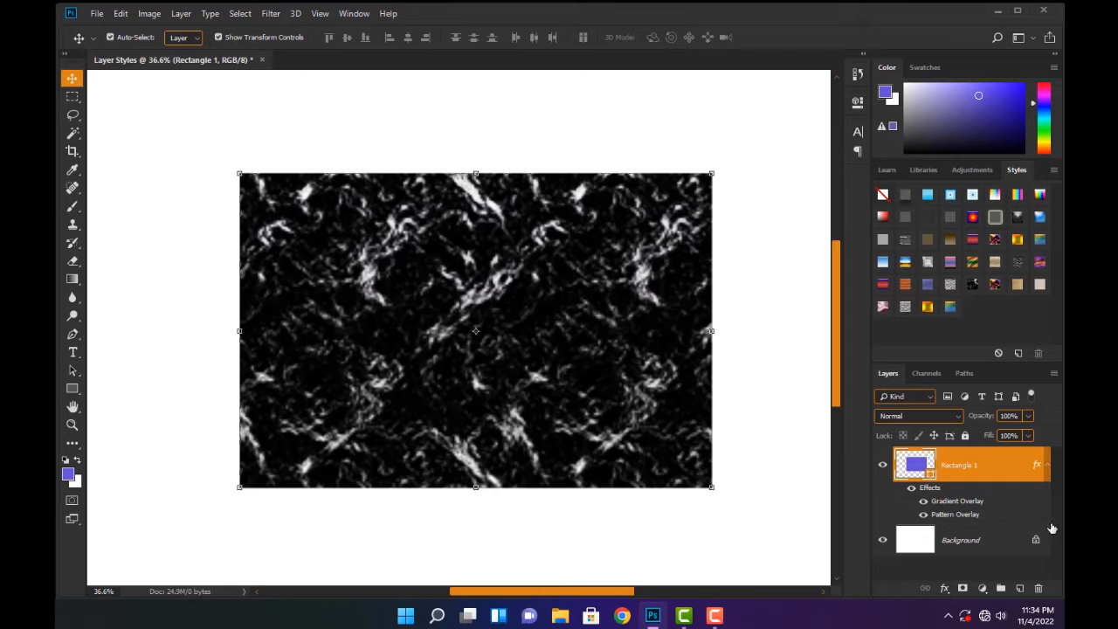
double_click(1038, 470)
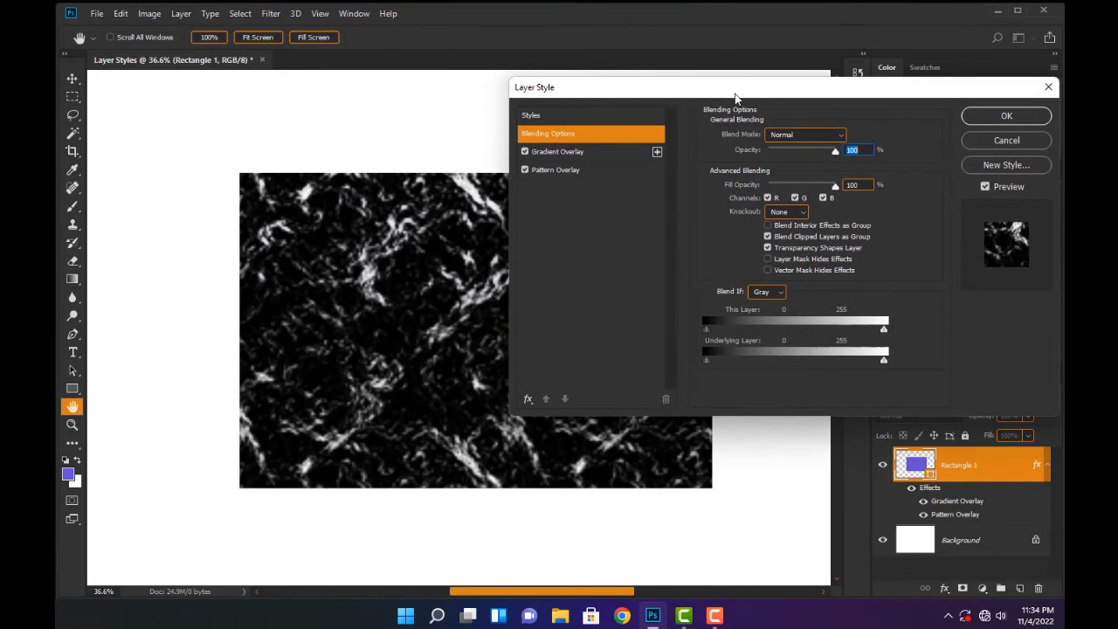
drag(782, 94, 498, 141)
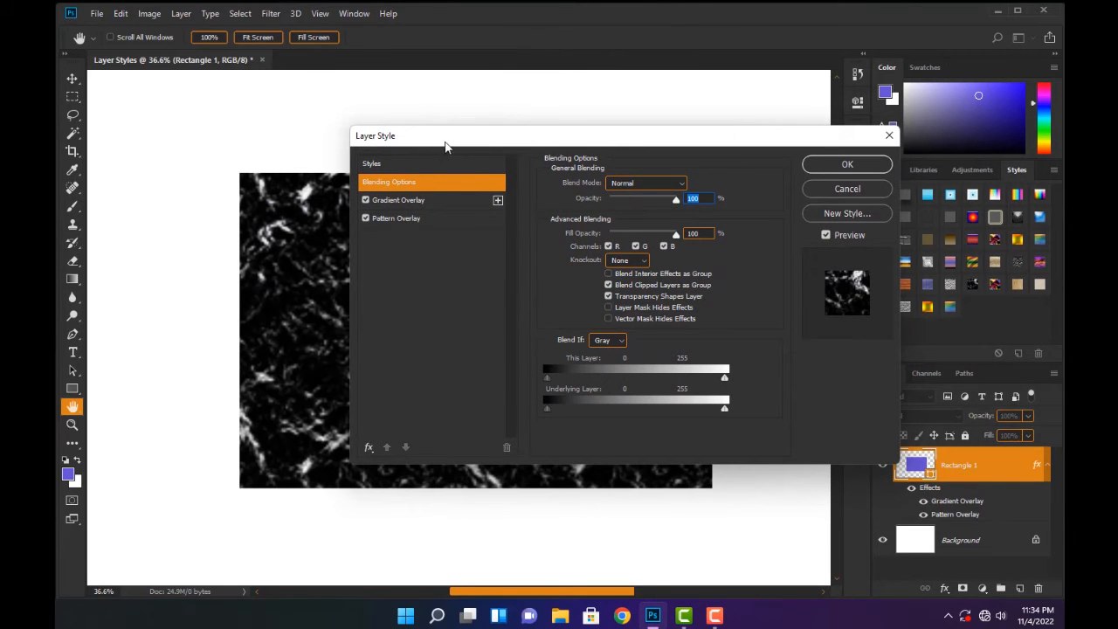
drag(445, 146, 576, 139)
drag(395, 274, 297, 212)
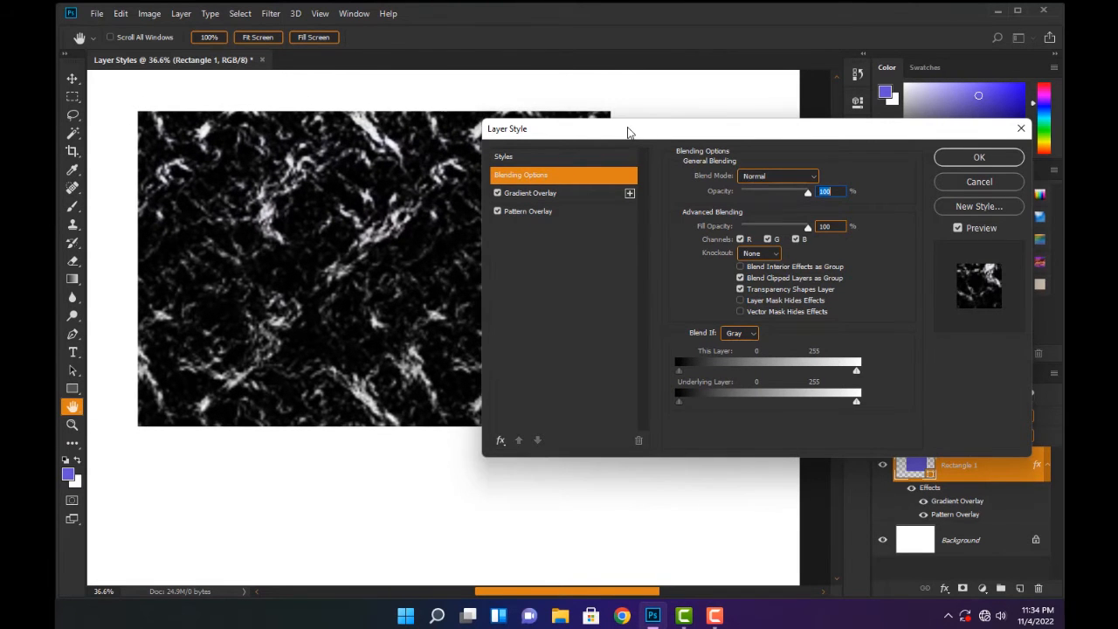
drag(627, 132, 639, 151)
click(559, 216)
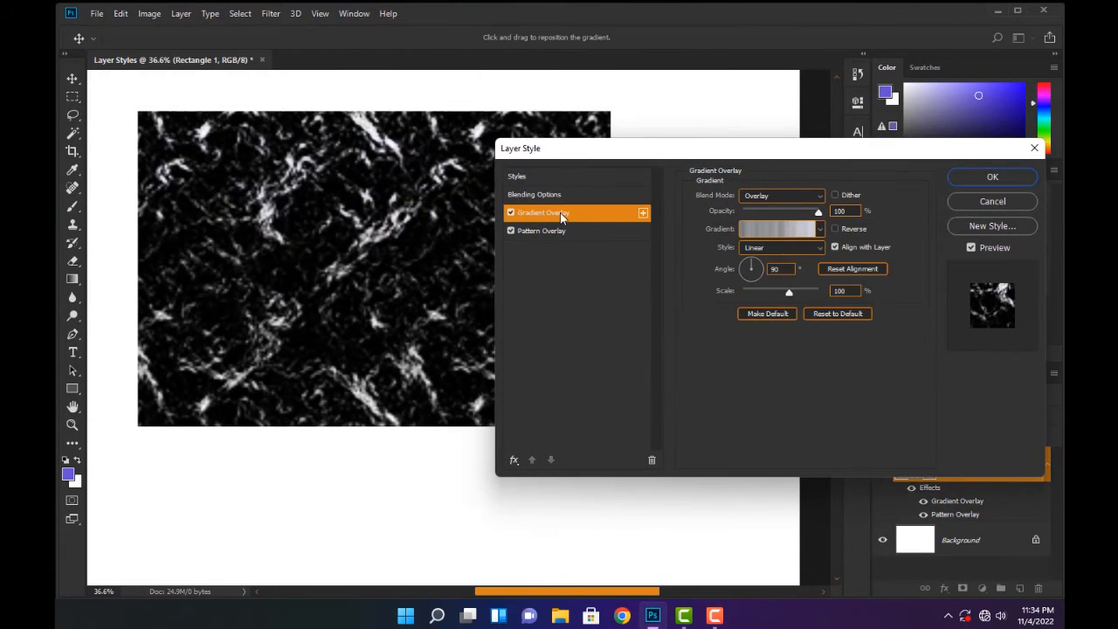
Examine the overlay's gradient presets and its gradient in the Gradient Editor, cancelling without changes
click(818, 231)
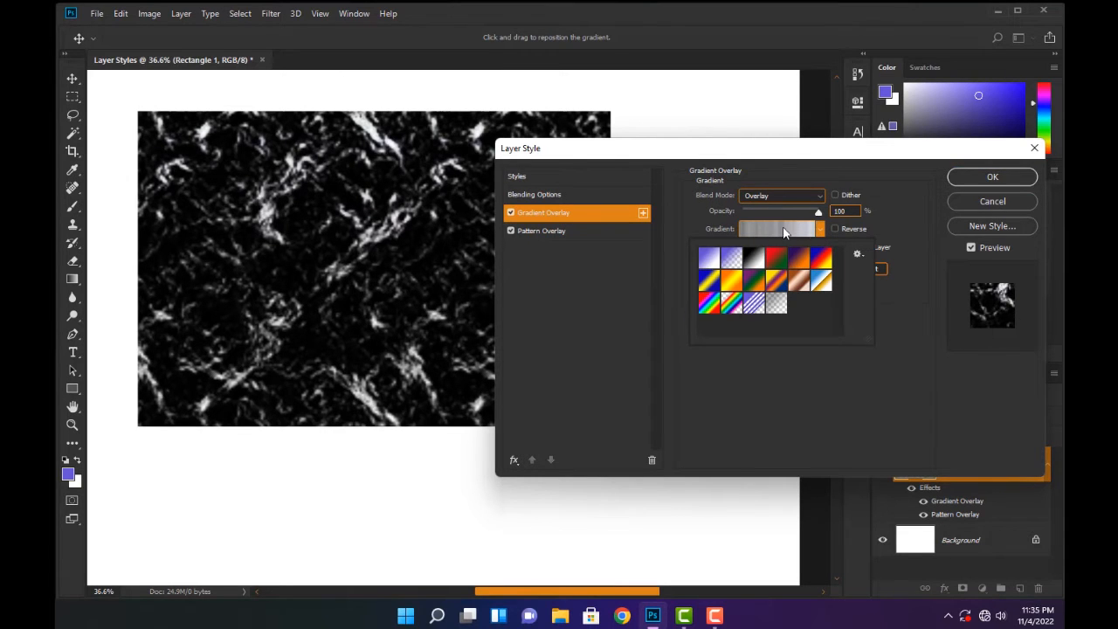
click(783, 233)
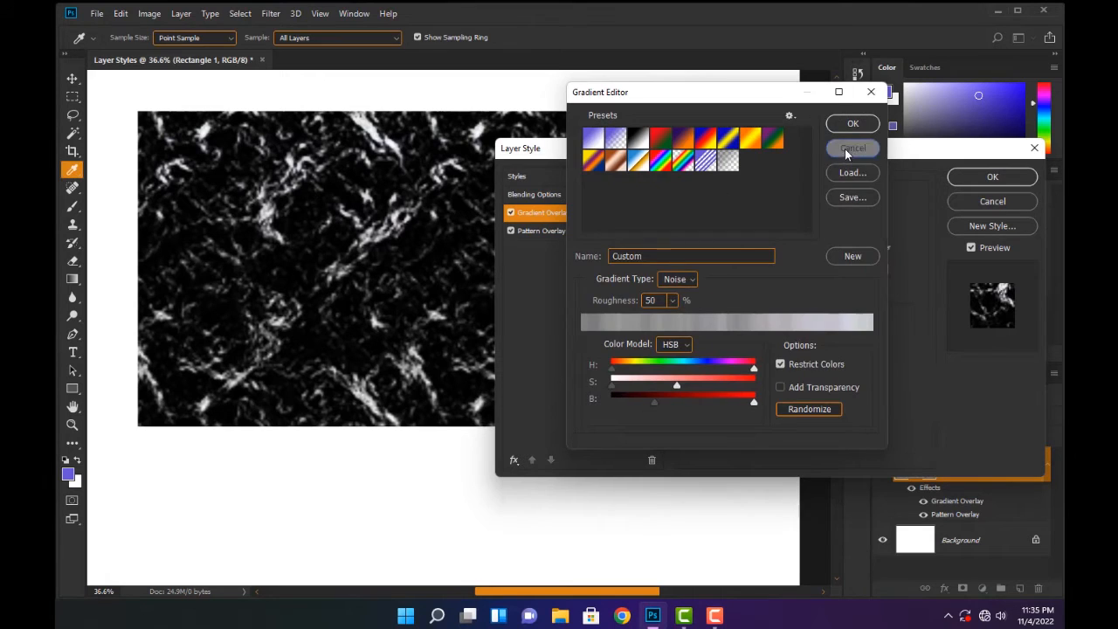
click(845, 149)
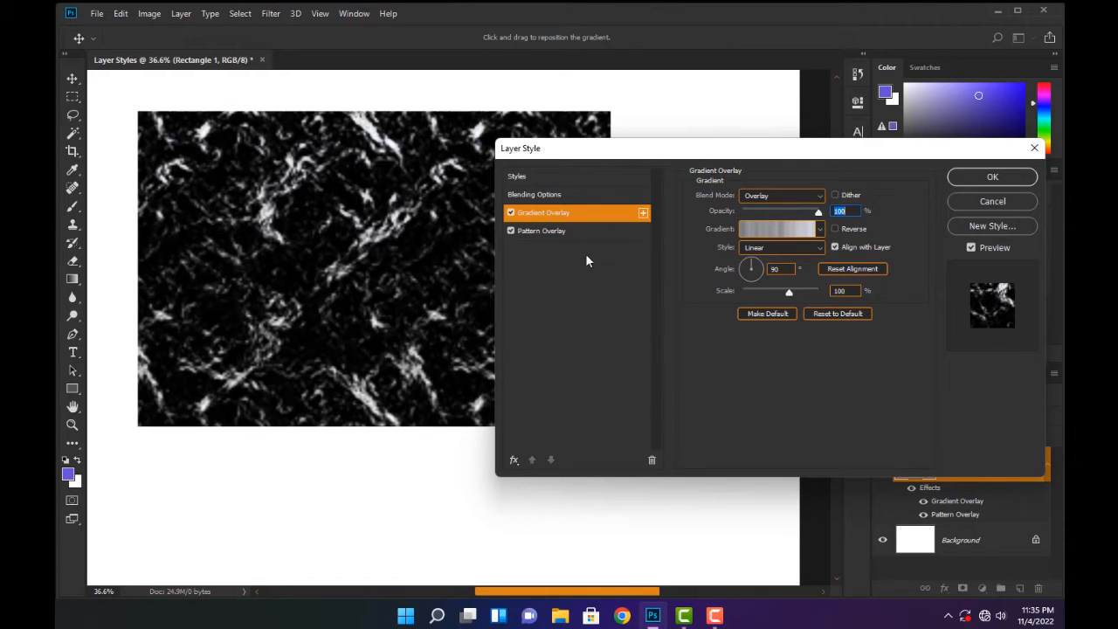
Try the Normal, Dissolve and Darken blend modes on the gradient overlay, finishing on Overlay
click(799, 198)
click(776, 213)
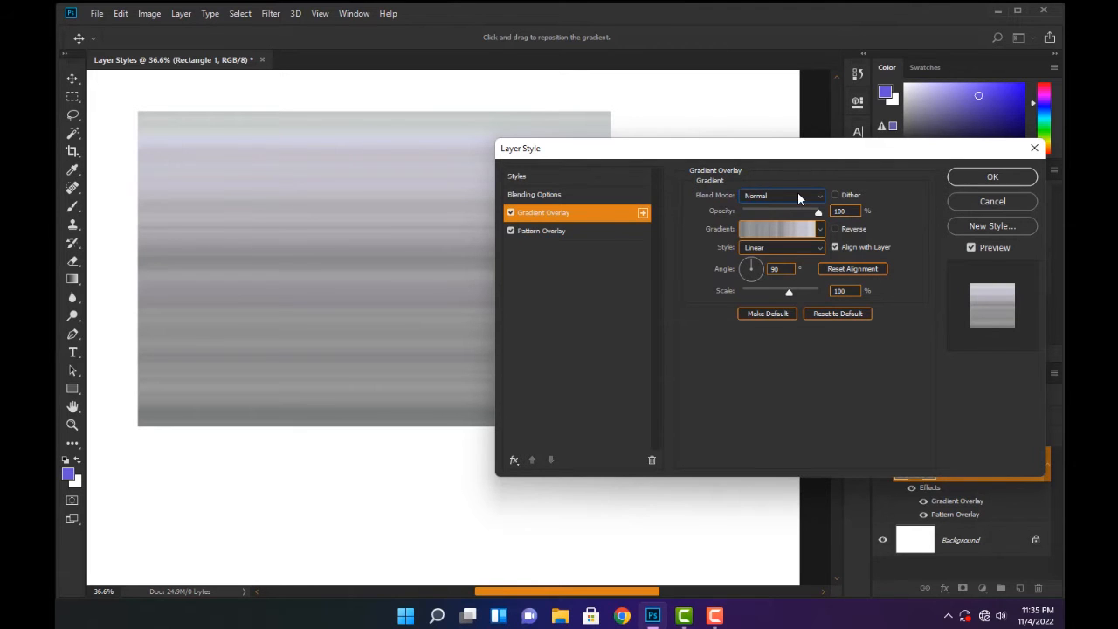
click(797, 197)
click(769, 223)
mouse_move(819, 213)
mouse_down()
mouse_move(746, 215)
mouse_move(818, 213)
mouse_up()
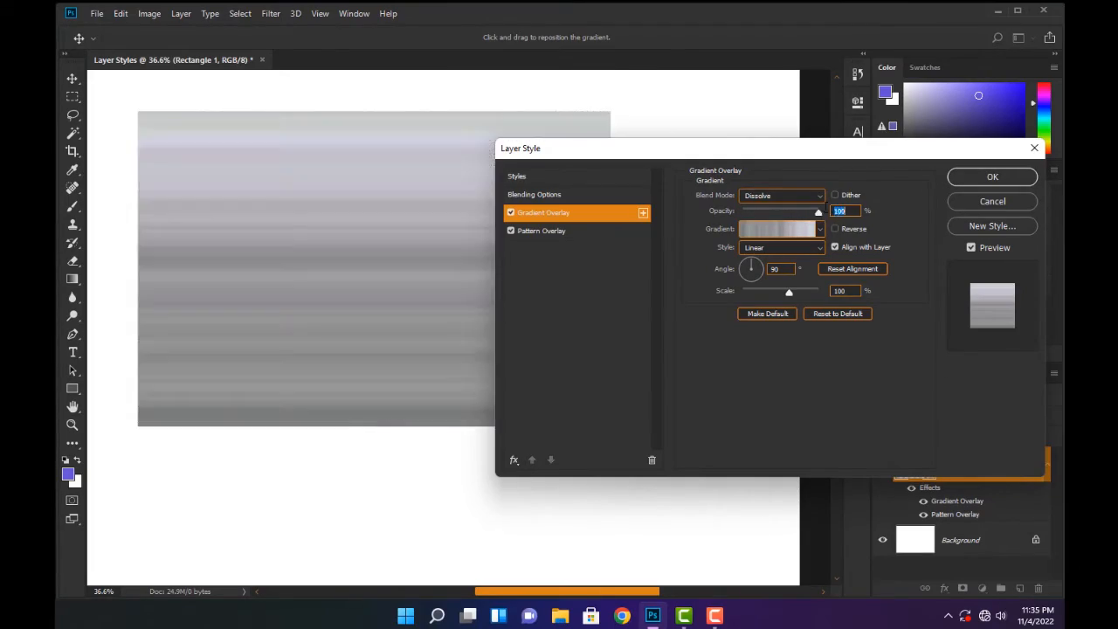
click(820, 195)
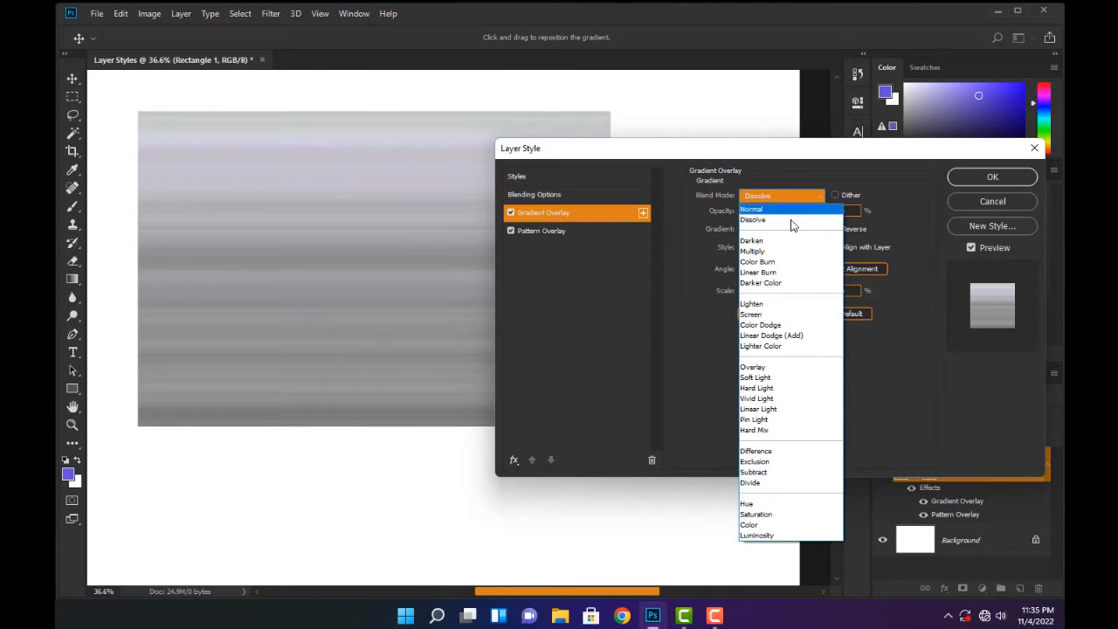
click(773, 242)
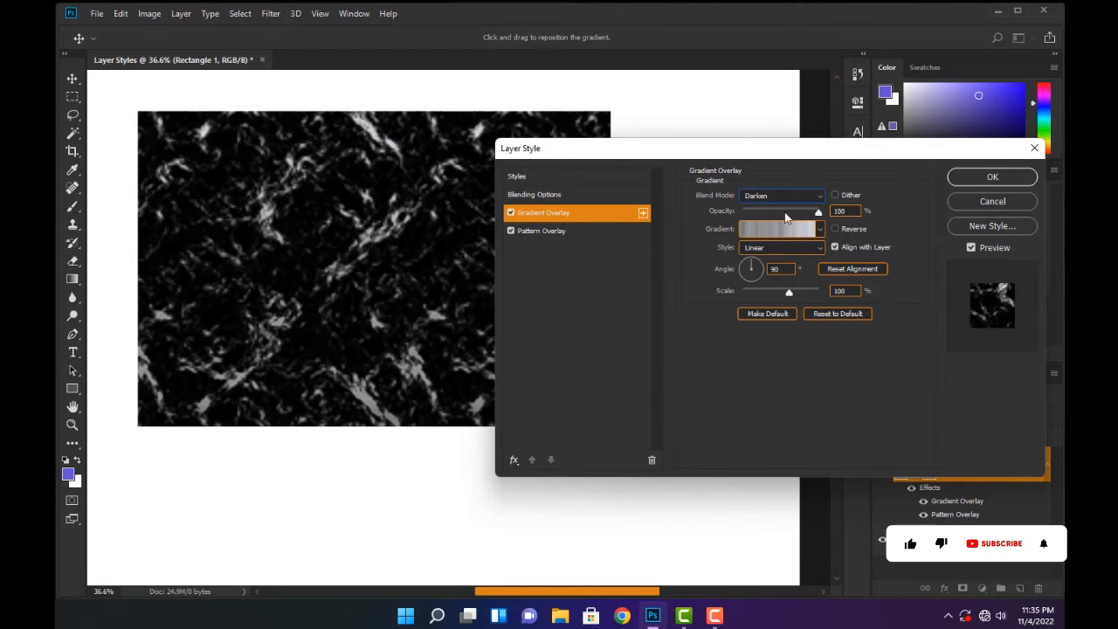
click(801, 197)
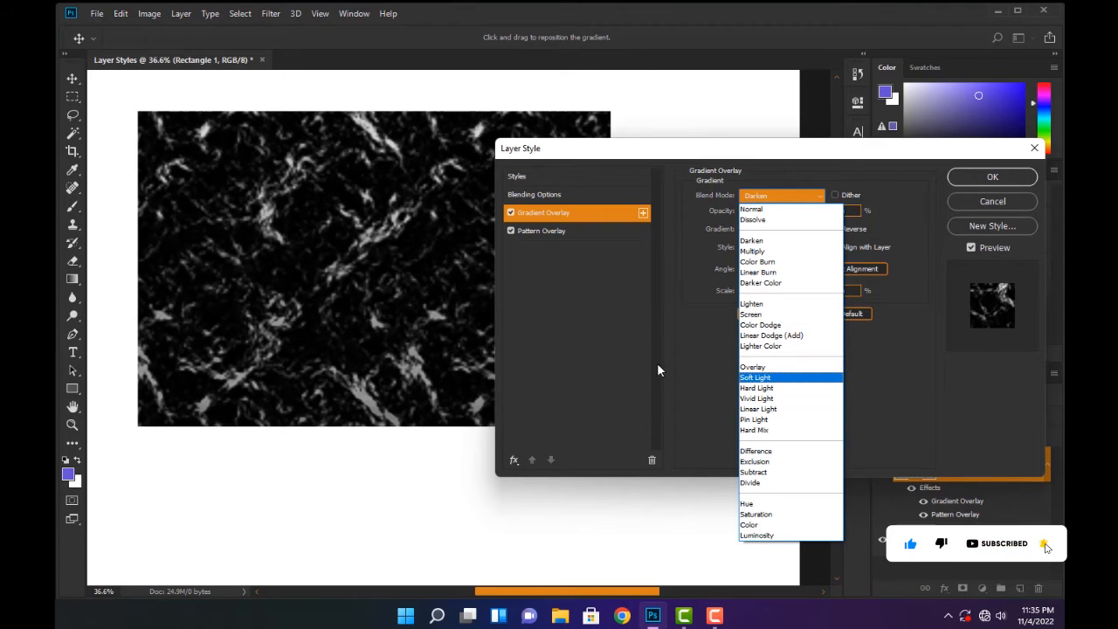
click(752, 367)
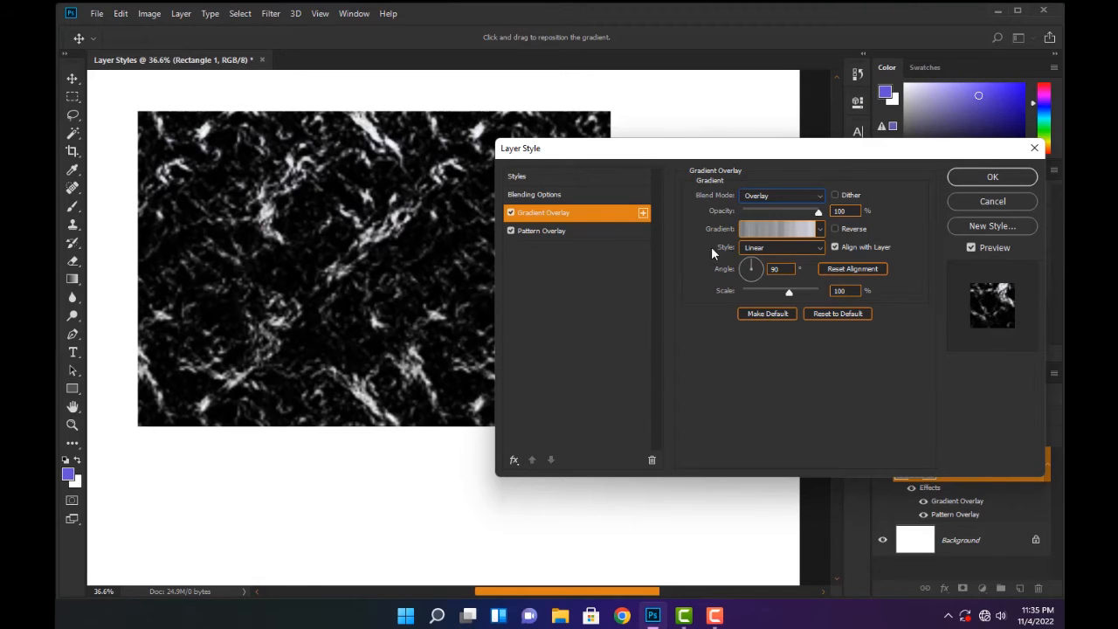
Set the gradient overlay's style to Radial and its blend mode to Normal
click(817, 250)
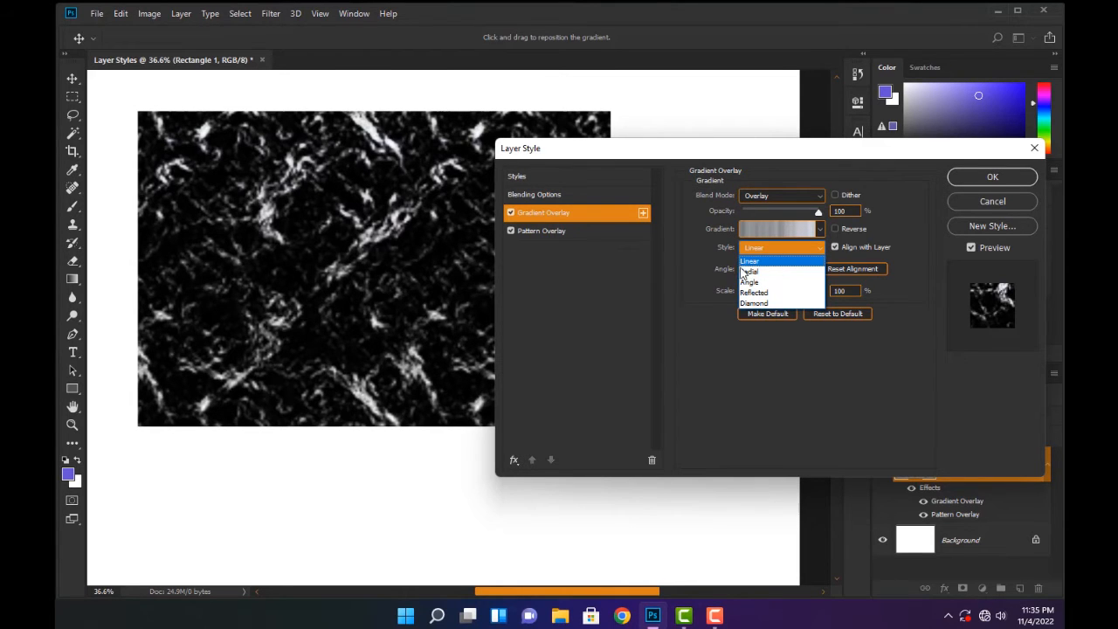
click(763, 272)
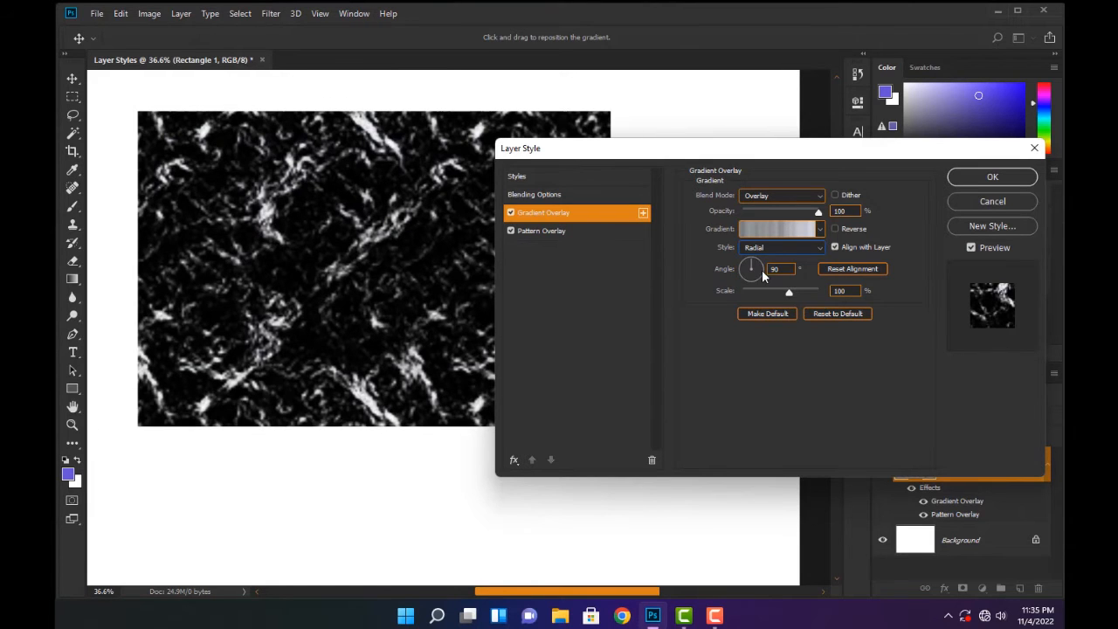
click(805, 198)
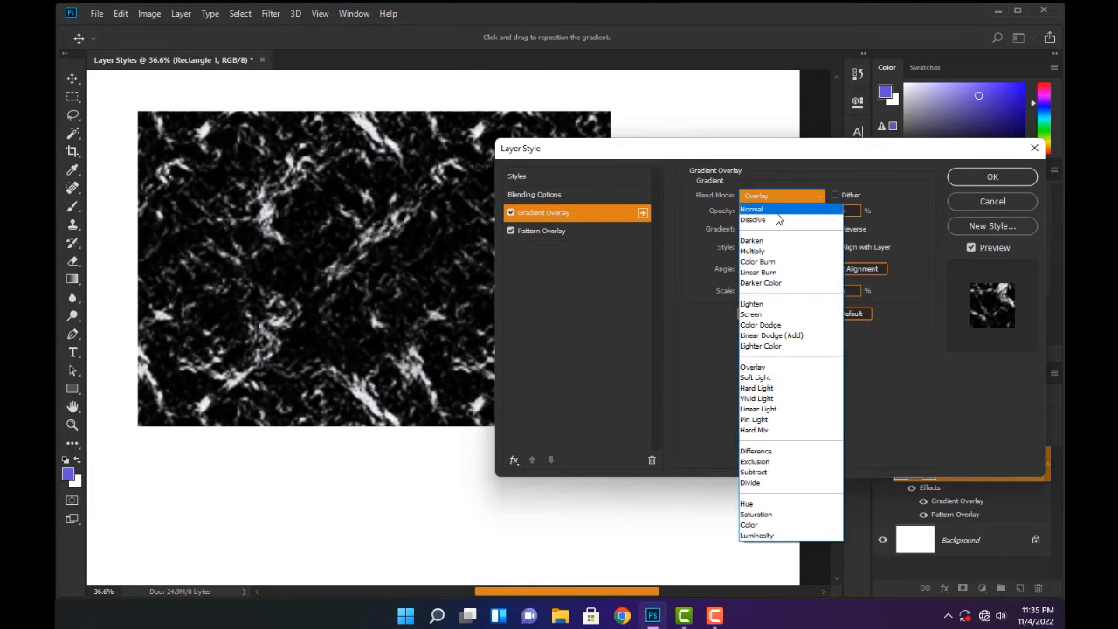
click(781, 216)
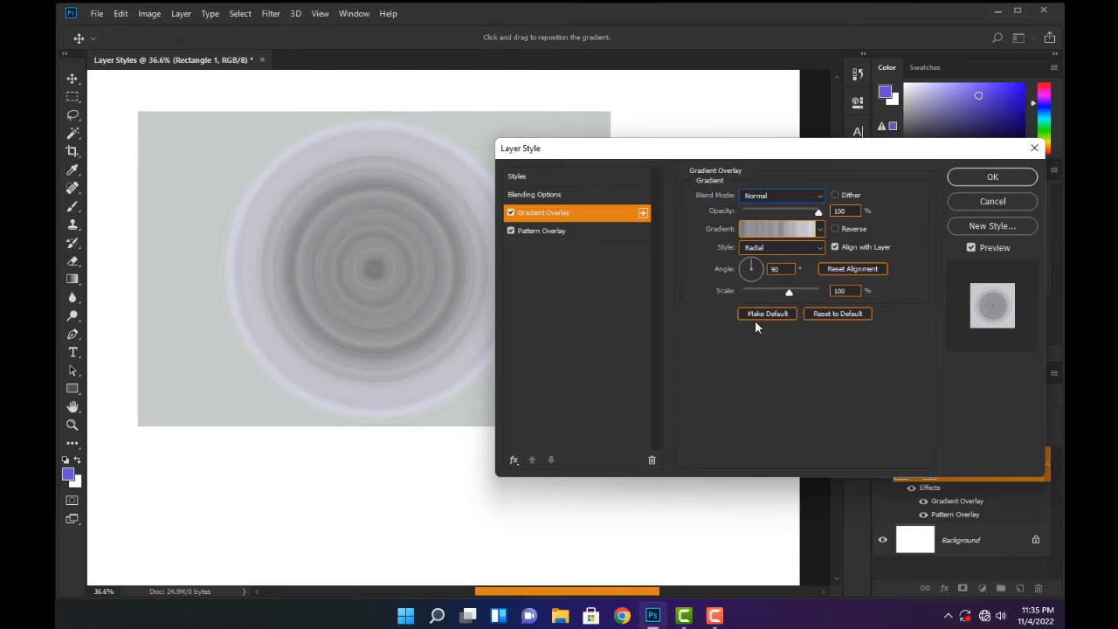
Try the Angle, Reflected and Diamond styles on the gradient overlay, finishing on Linear
click(806, 248)
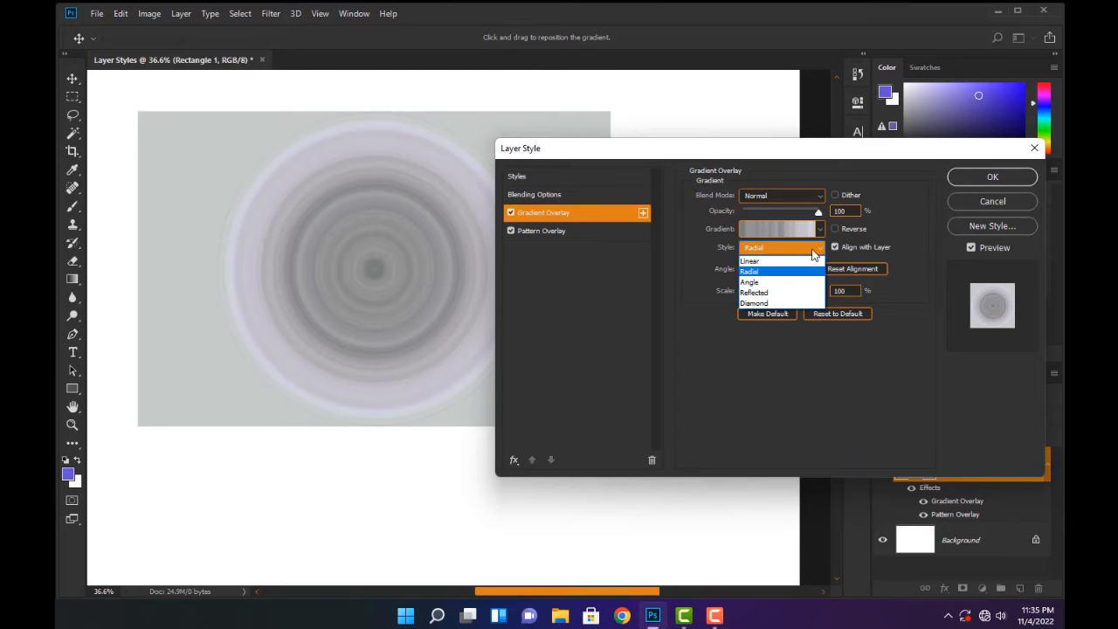
click(770, 276)
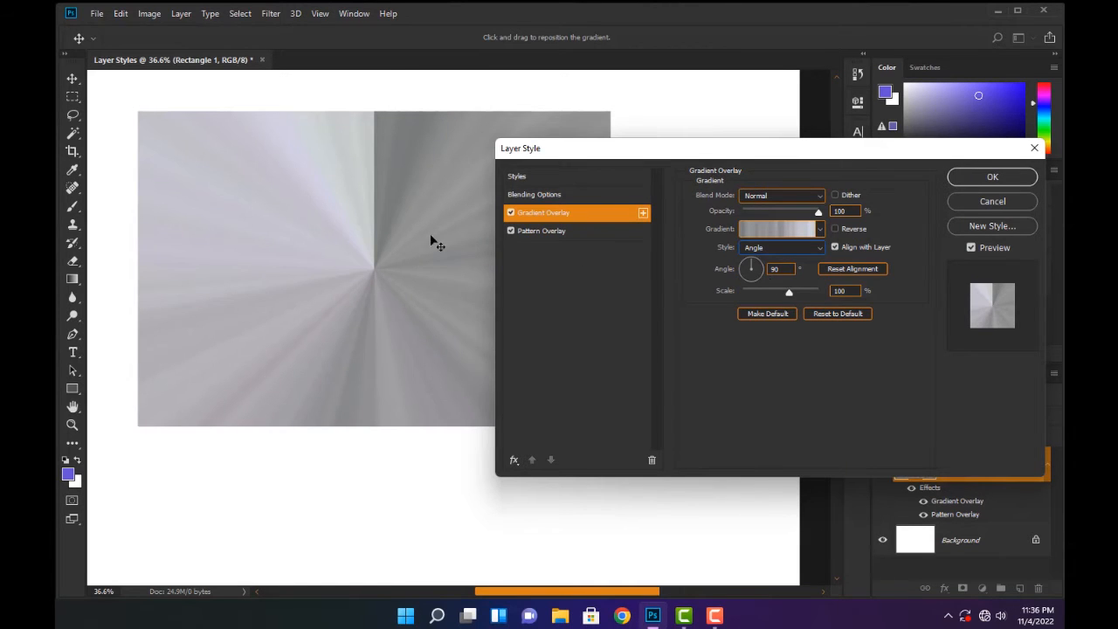
click(770, 249)
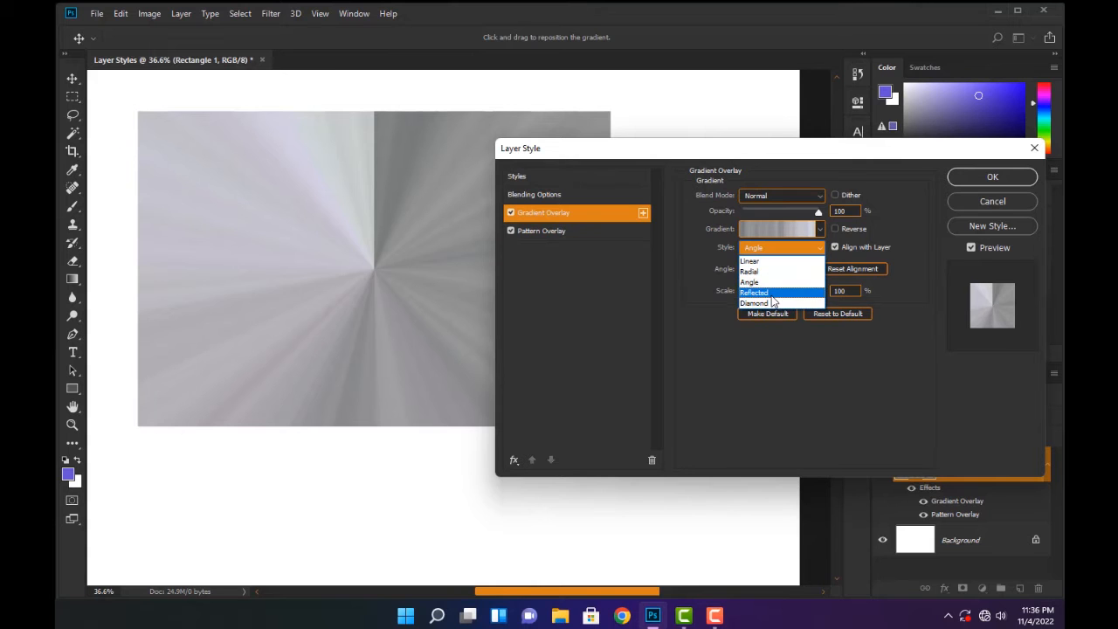
click(771, 293)
click(777, 228)
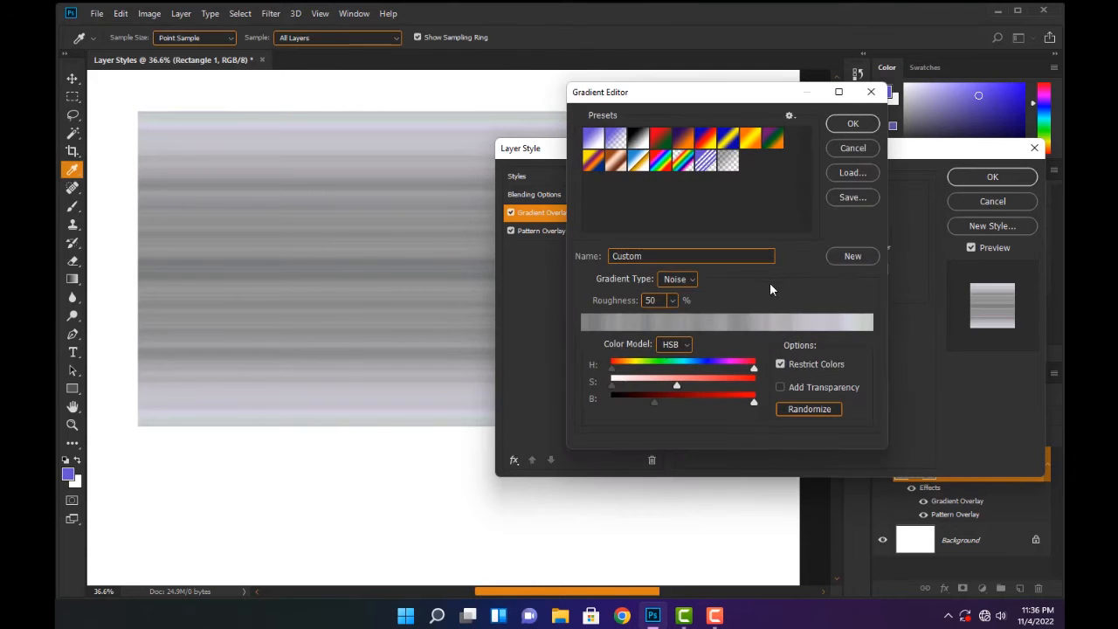
click(844, 154)
click(820, 229)
click(821, 230)
click(823, 249)
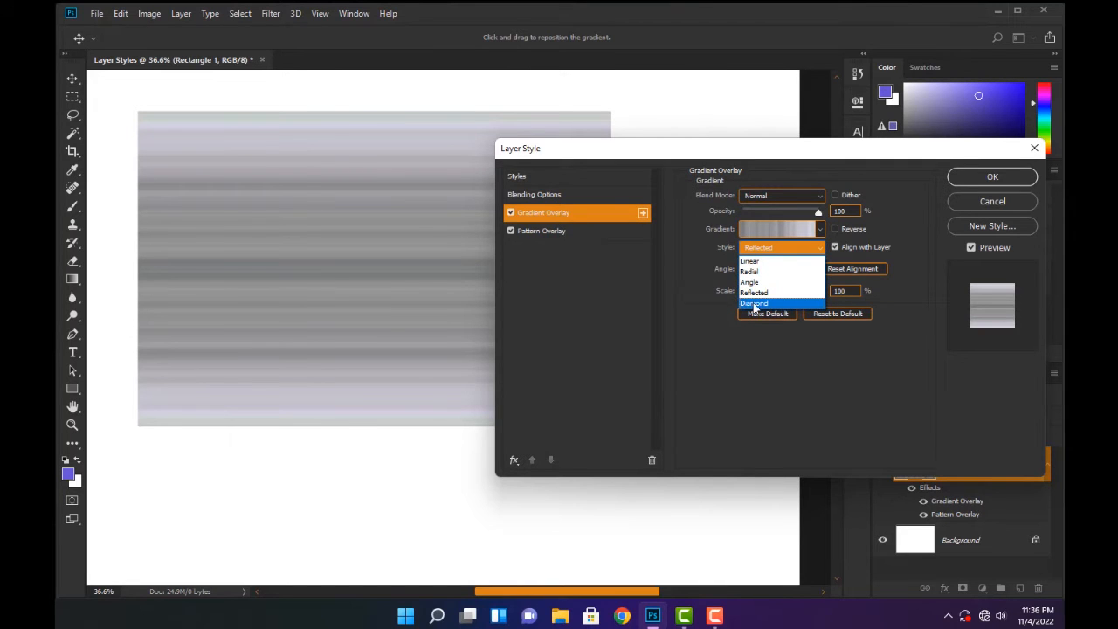
click(754, 303)
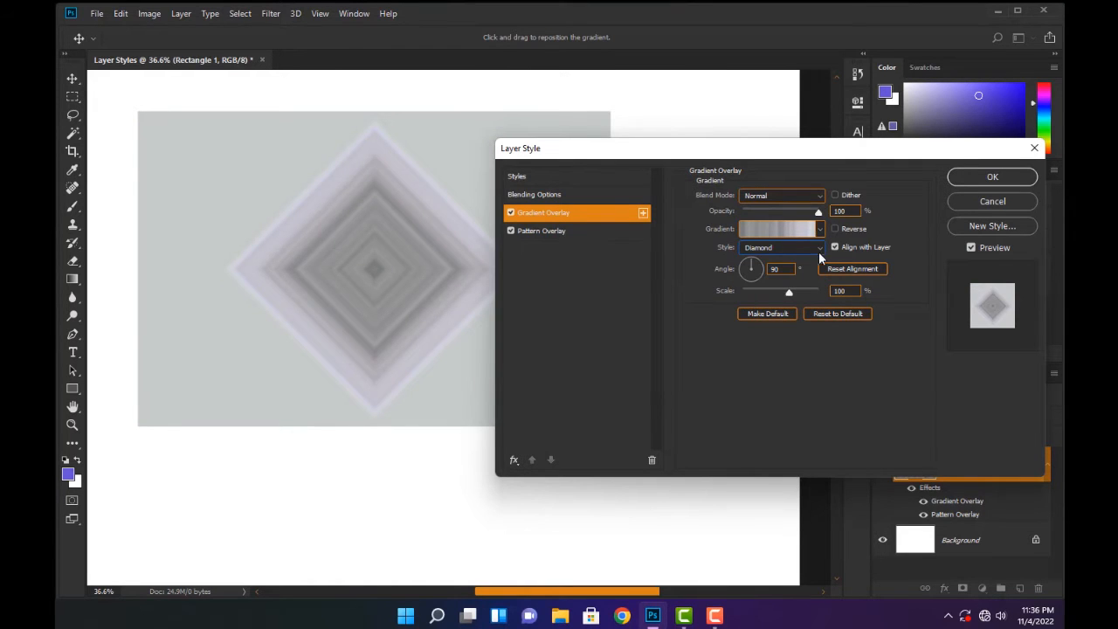
click(820, 253)
click(750, 261)
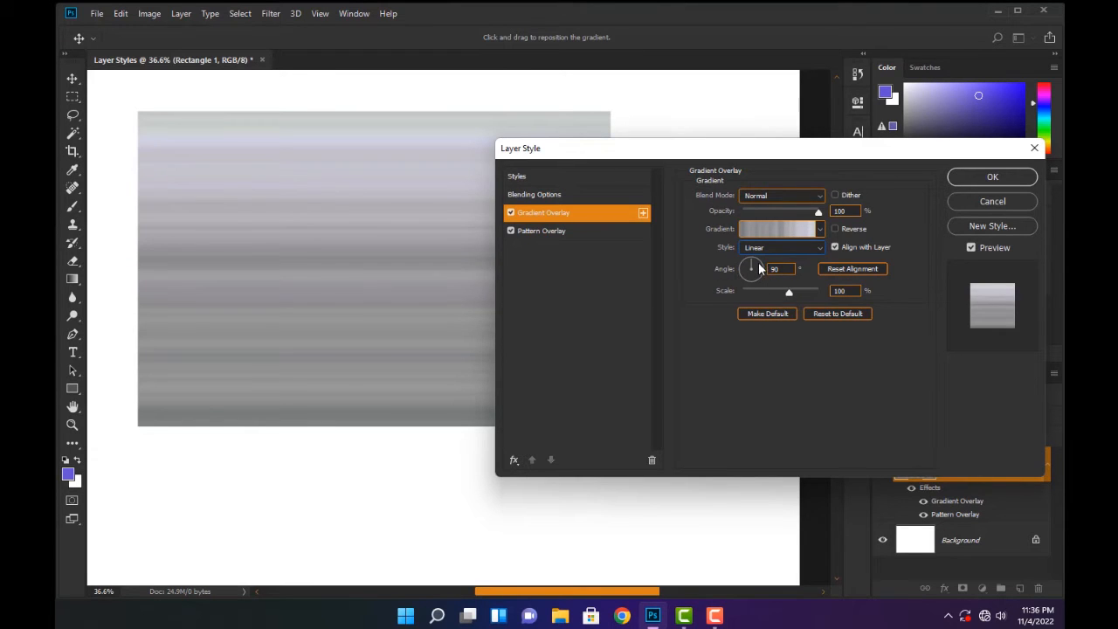
Try slanted angles for the linear gradient overlay, including -159°, finishing at 90°
drag(754, 263, 386, 308)
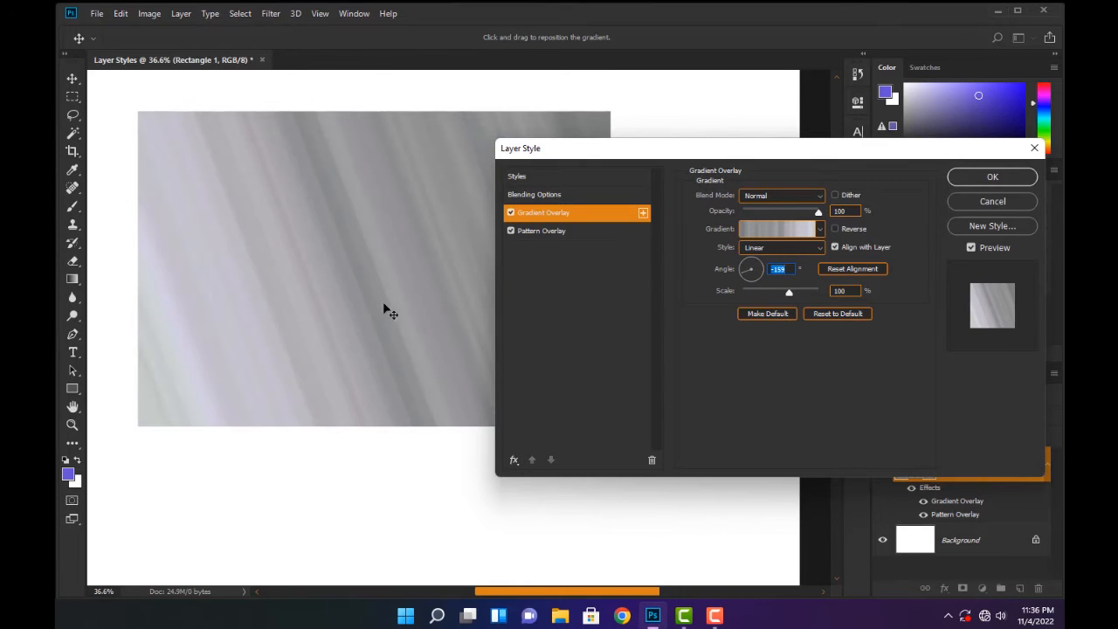
drag(740, 277, 753, 258)
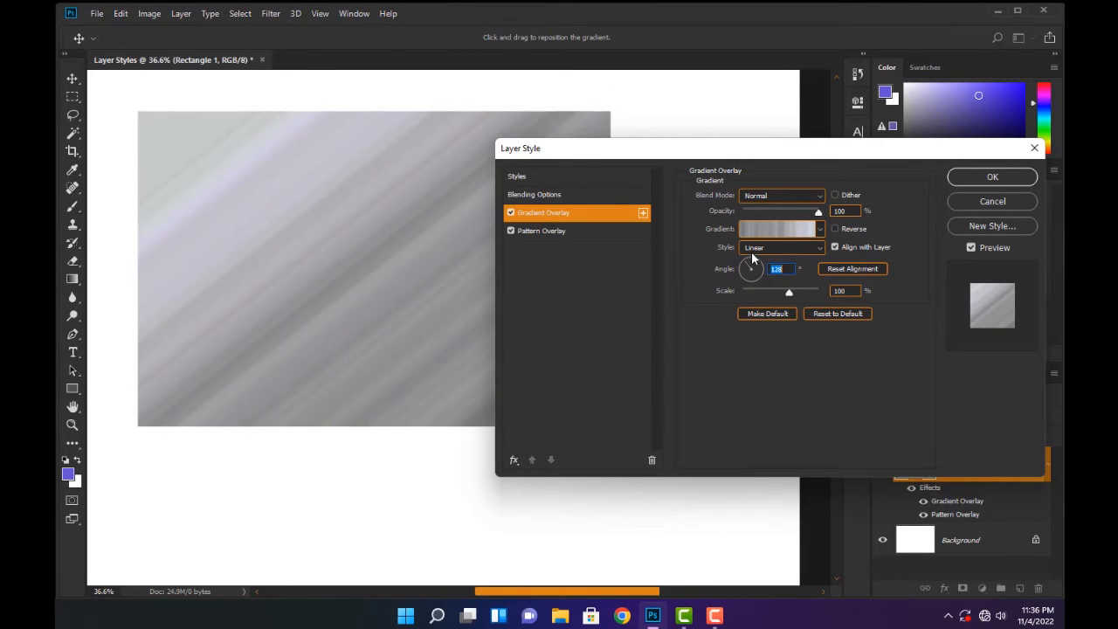
text(90)
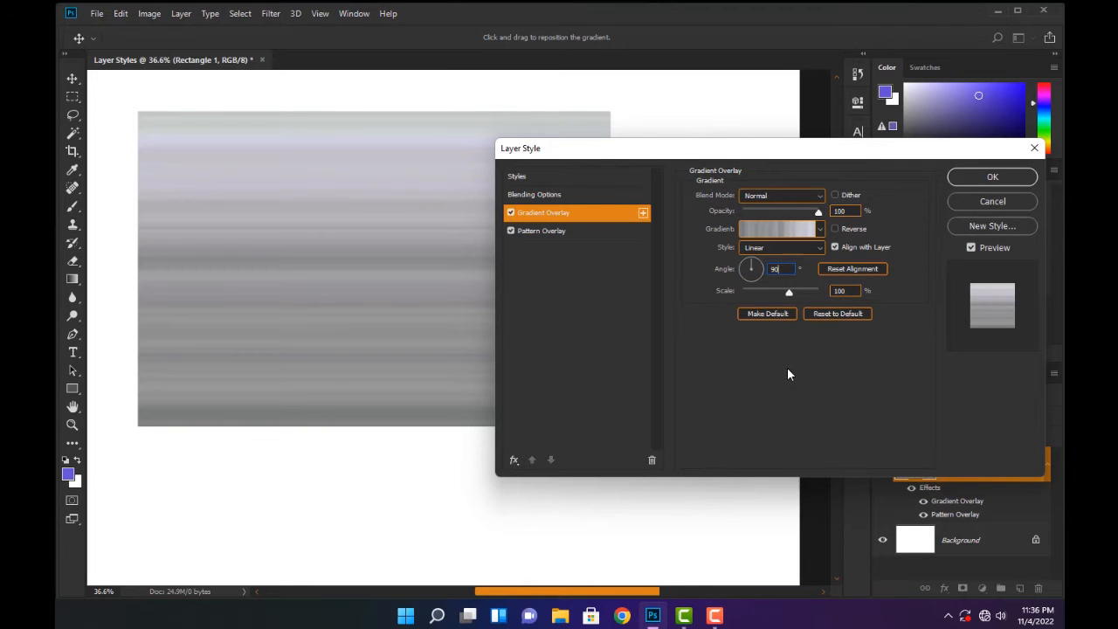
Try a gradient scale of 113% and return it to 100%, and turn off the Gradient Overlay effect
mouse_move(783, 295)
mouse_down()
mouse_move(835, 289)
mouse_move(726, 294)
mouse_move(821, 288)
mouse_move(796, 293)
mouse_up()
scroll(852, 291, up, 1)
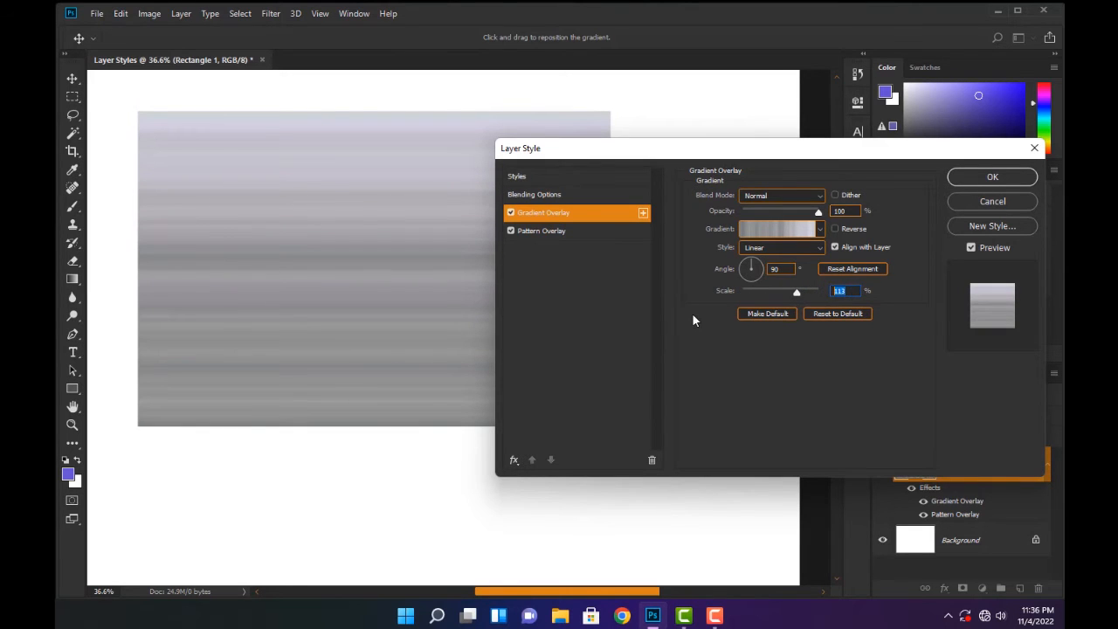
text(100)
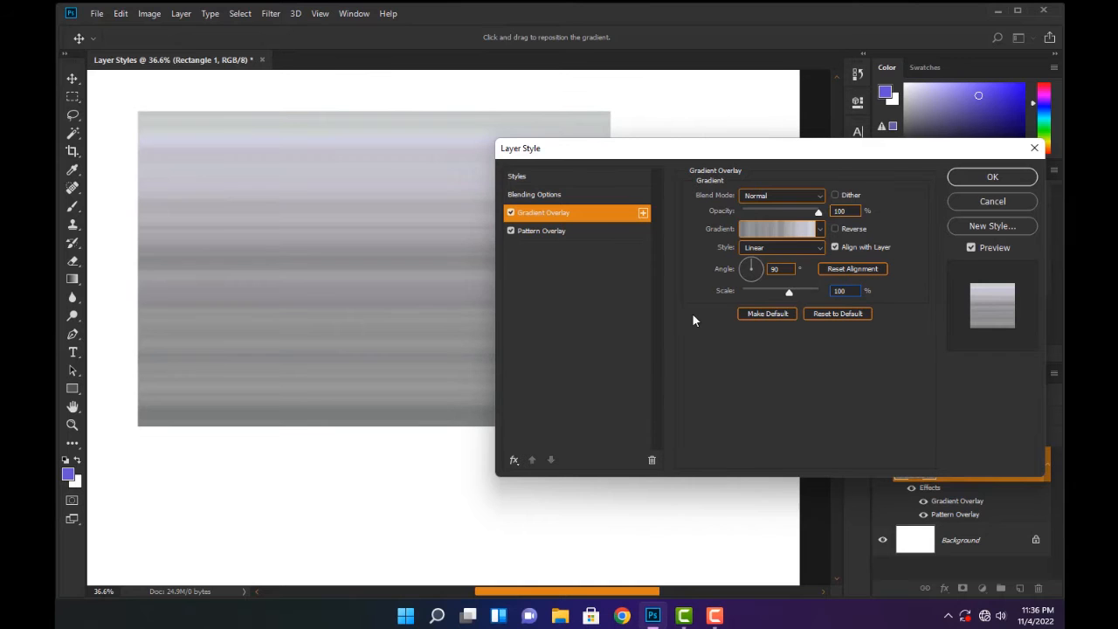
click(511, 214)
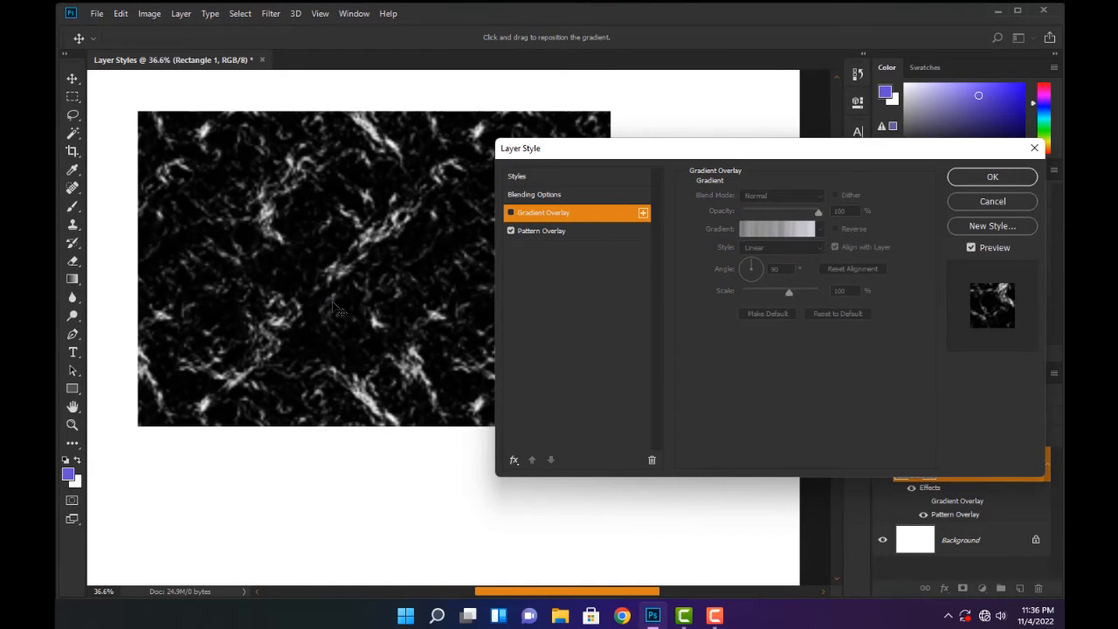
Try the available patterns on the rectangle's Pattern Overlay, finishing on the black-and-white camouflage-like pattern
click(546, 230)
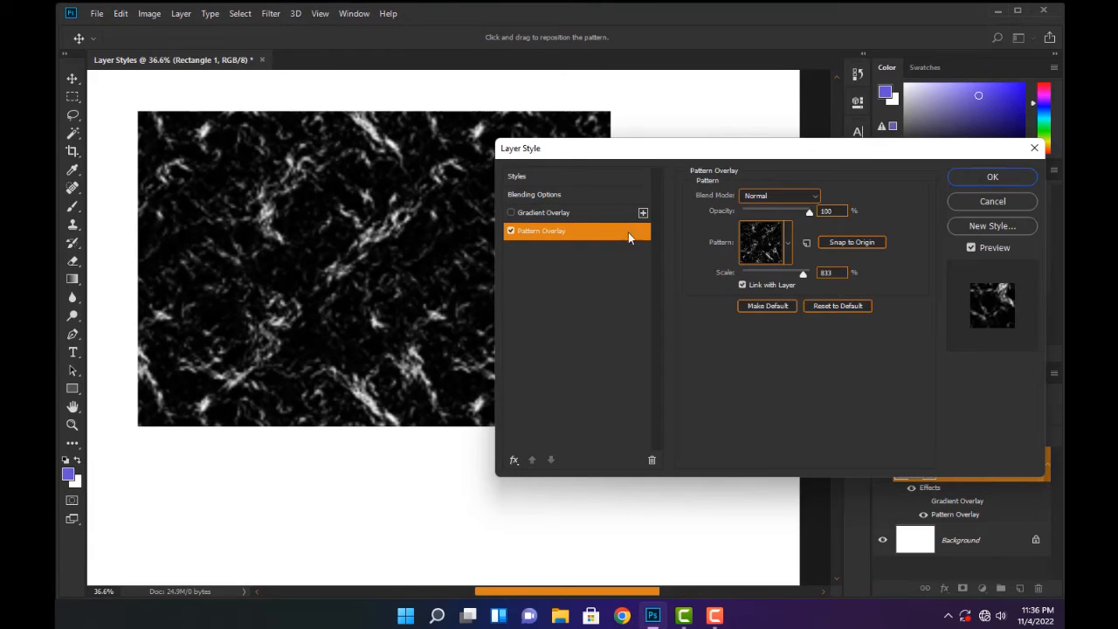
click(788, 243)
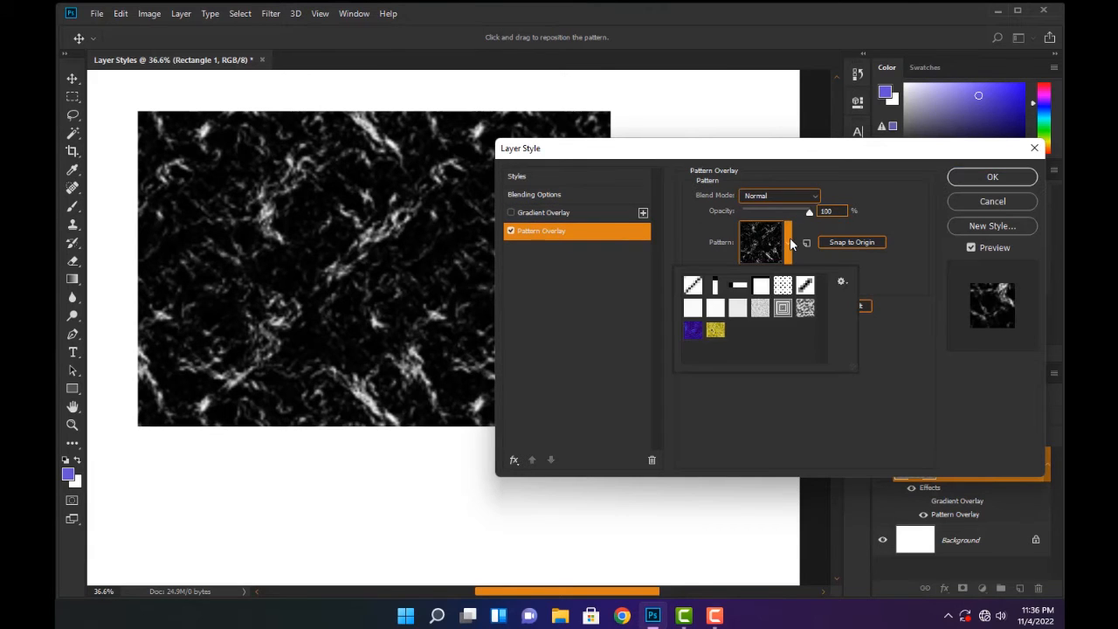
click(806, 310)
click(783, 286)
click(715, 286)
click(693, 286)
click(693, 307)
click(693, 337)
click(719, 331)
click(737, 313)
click(762, 313)
click(738, 287)
click(782, 288)
click(803, 291)
click(804, 307)
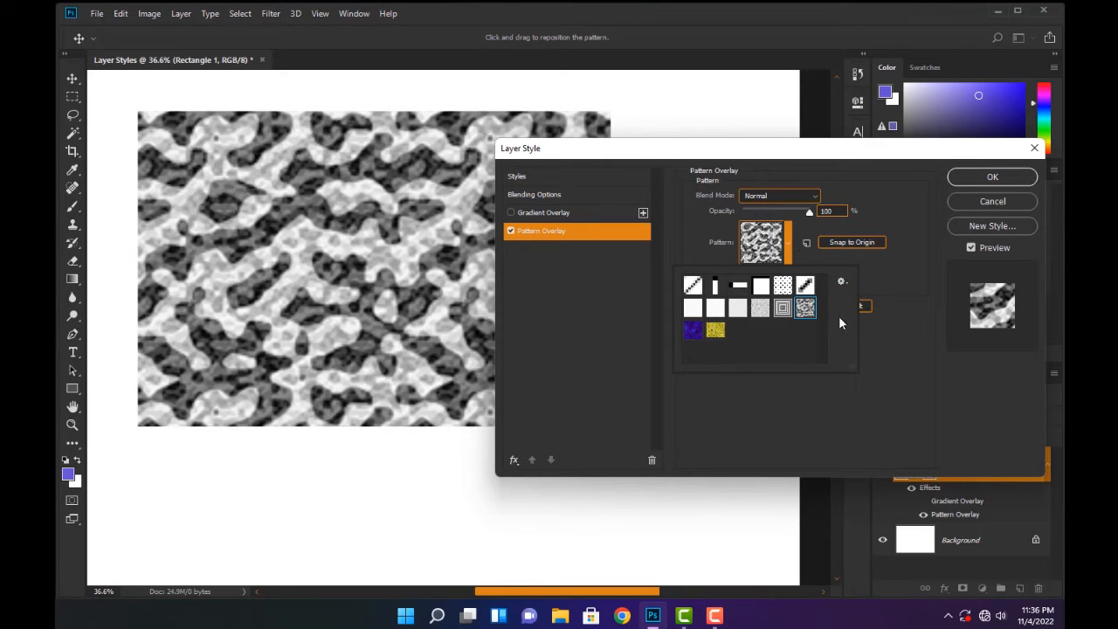
Append the Grayscale Paper pattern set to the patterns available for the overlay
click(840, 284)
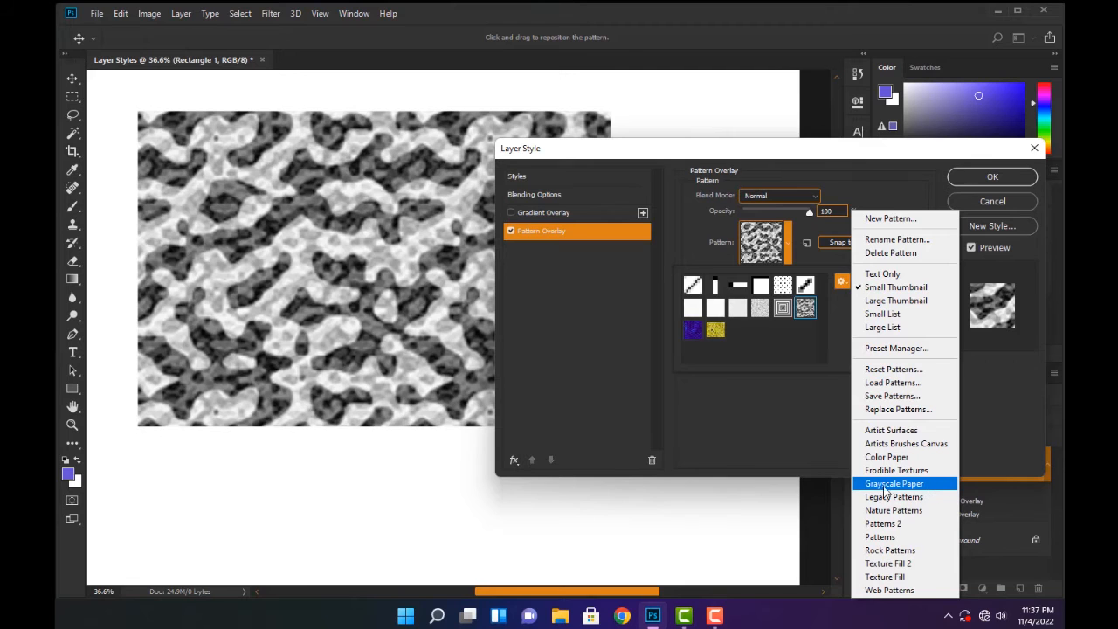
click(908, 486)
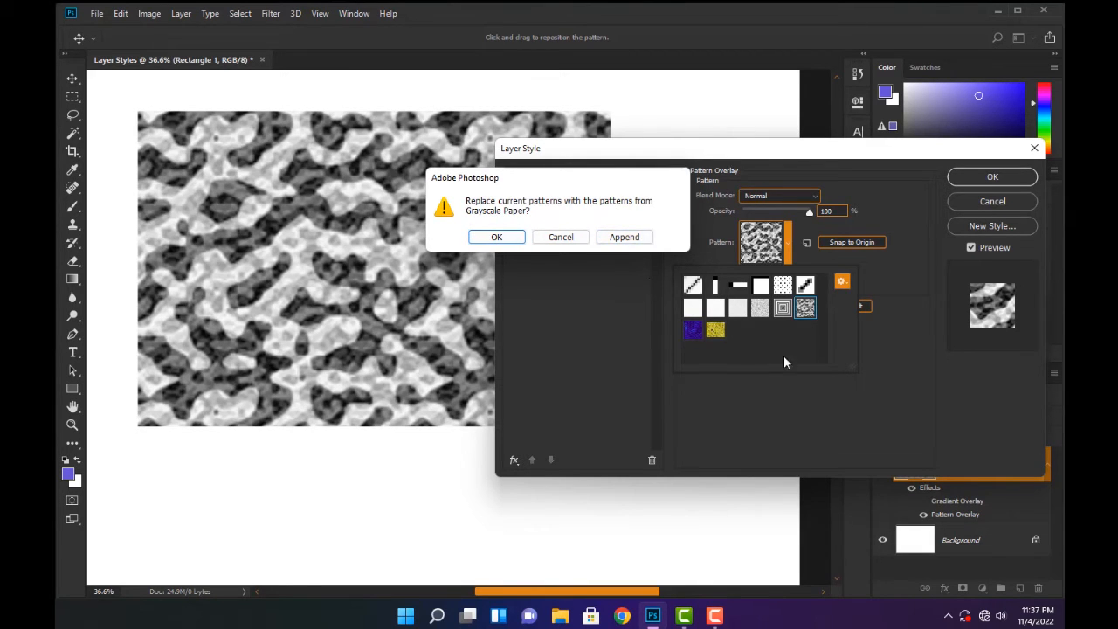
click(630, 237)
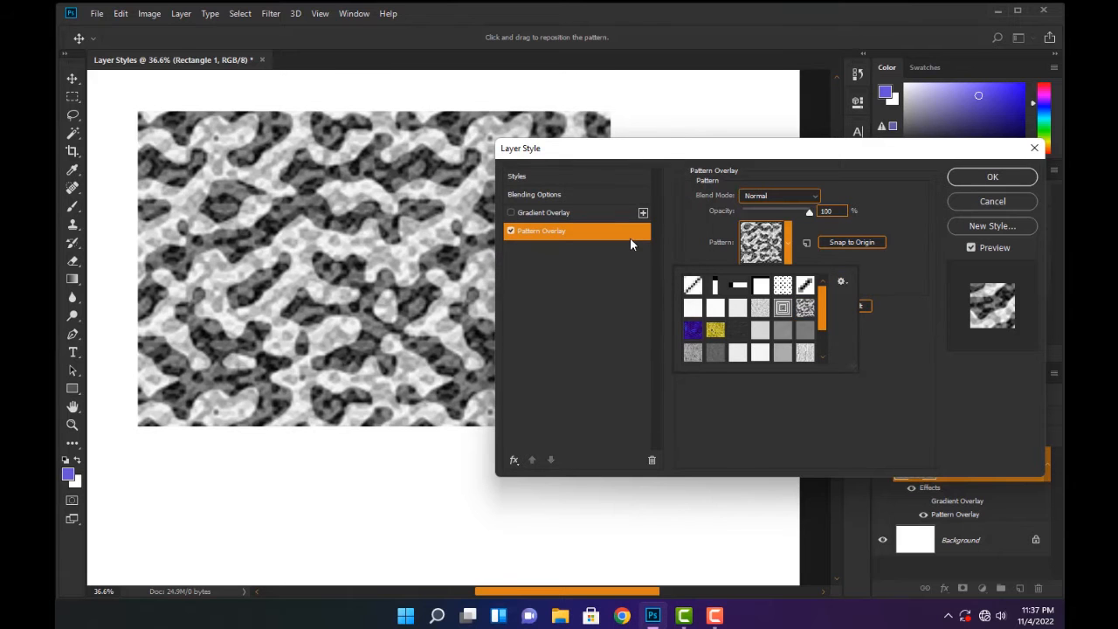
Try several of the added Grayscale Paper patterns on the rectangle, including white and mottled grey ones
scroll(727, 348, down, 1)
click(701, 338)
click(715, 343)
click(739, 341)
click(801, 339)
click(801, 321)
click(781, 322)
click(760, 321)
click(740, 323)
scroll(762, 343, down, 1)
click(756, 356)
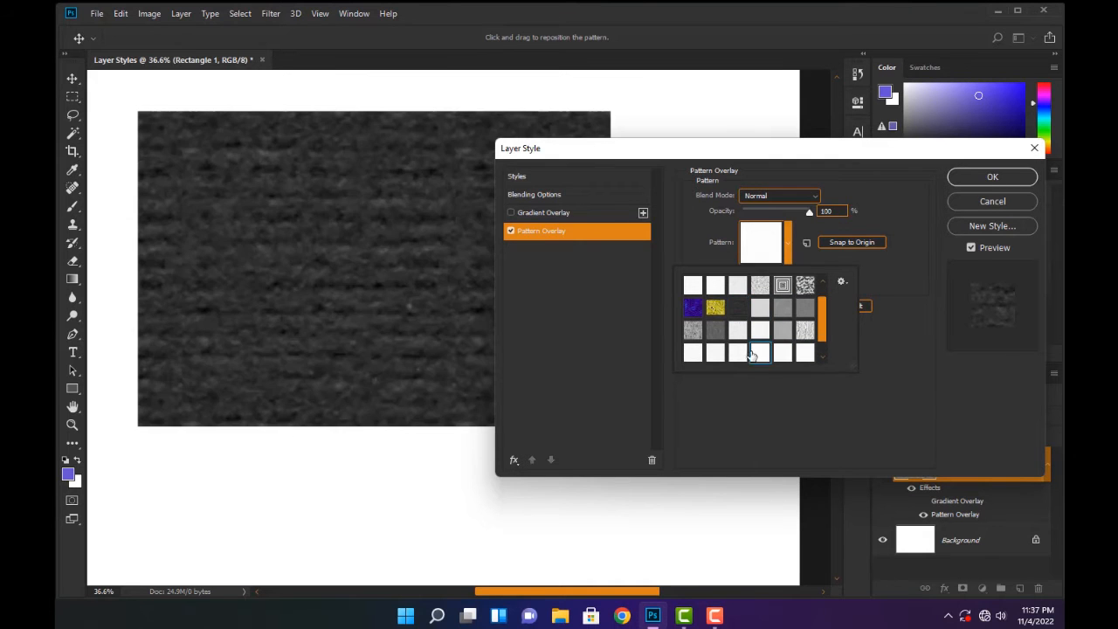
scroll(763, 342, down, 1)
click(715, 338)
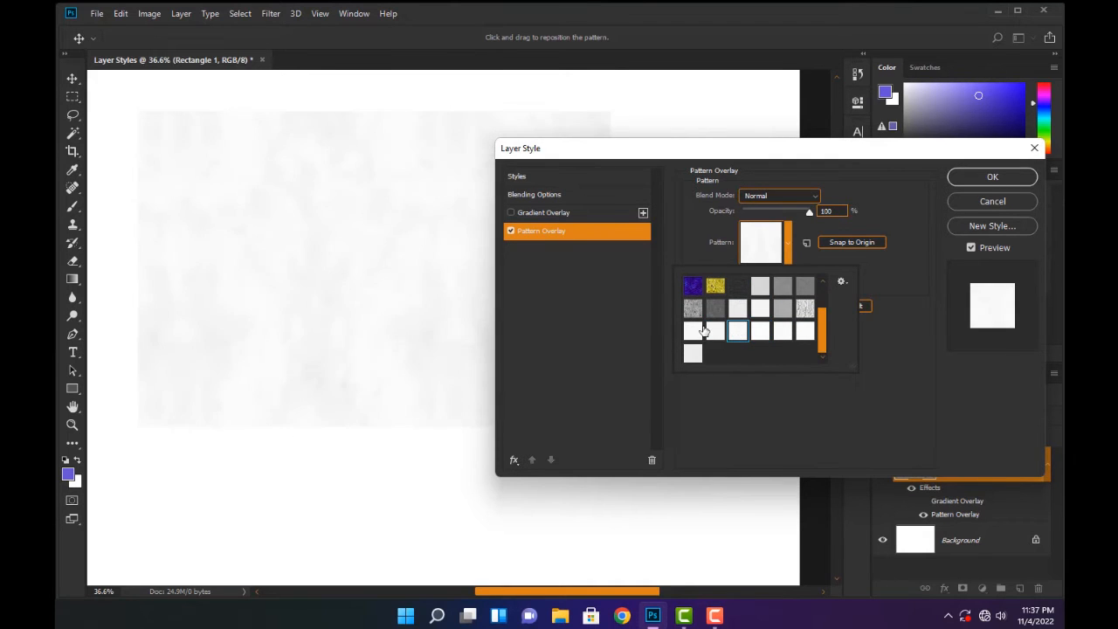
click(708, 310)
click(738, 307)
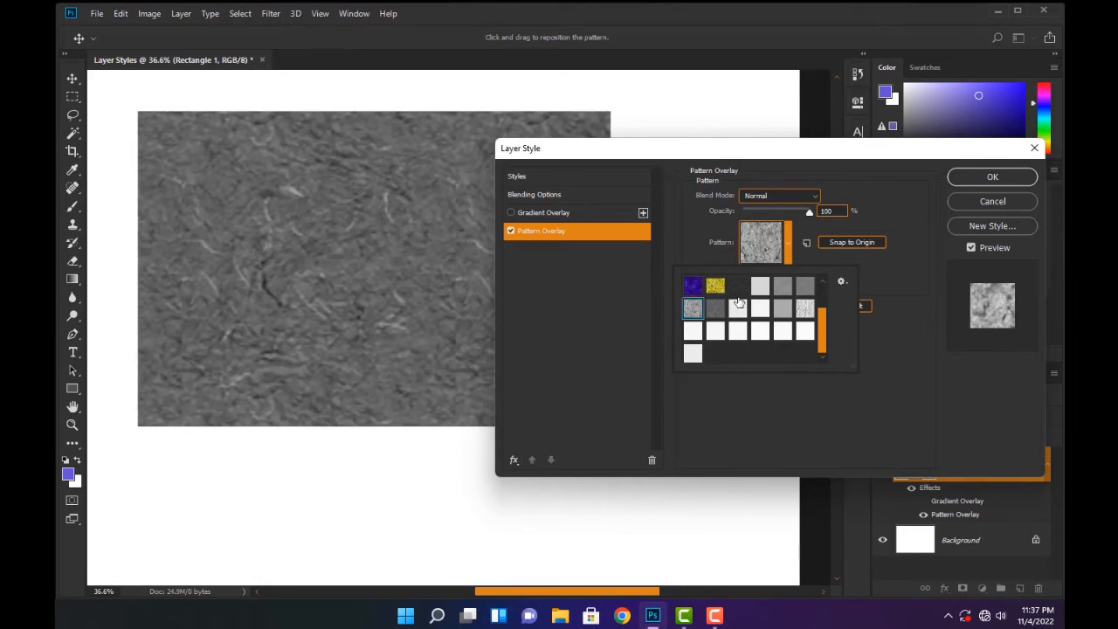
Apply the dark ribbed paper pattern as the Pattern Overlay and move the rectangle nearer the canvas centre
click(738, 290)
click(976, 179)
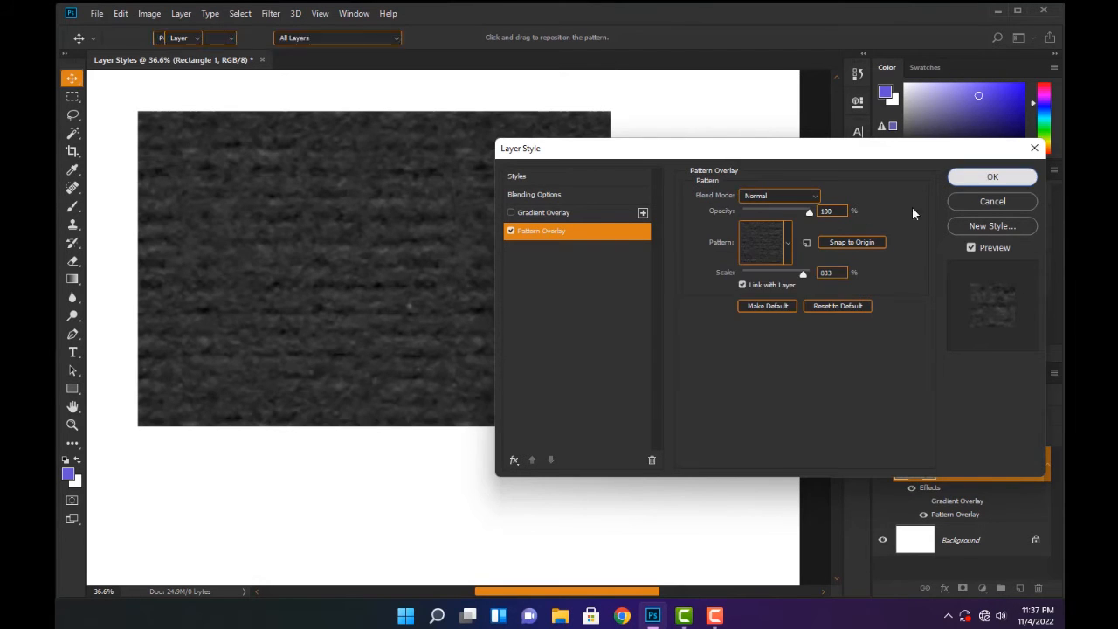
click(992, 176)
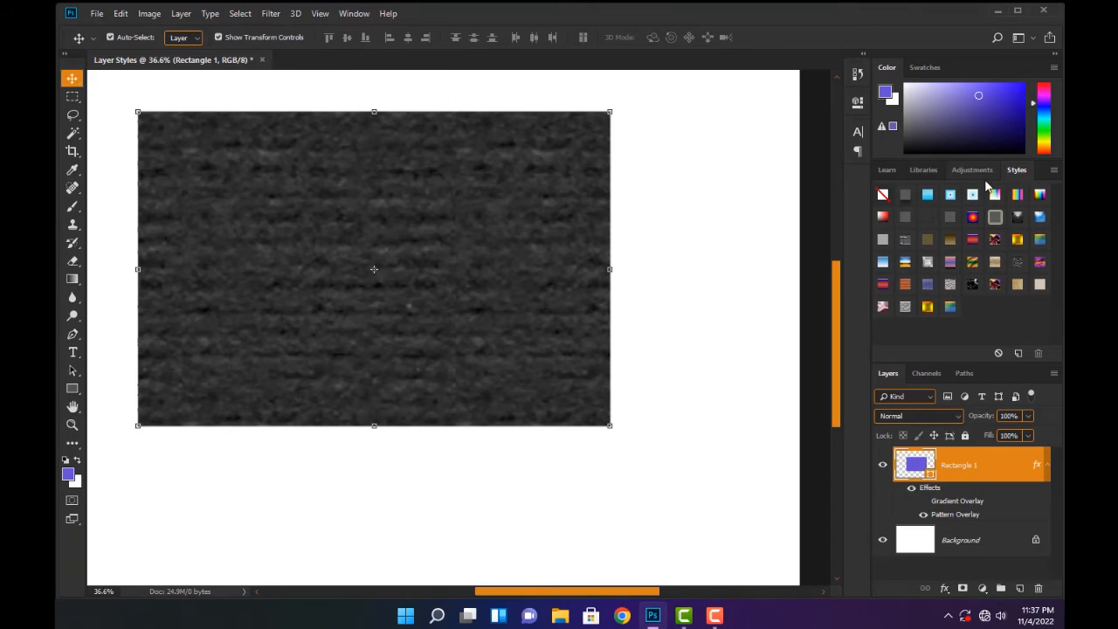
drag(556, 310, 650, 342)
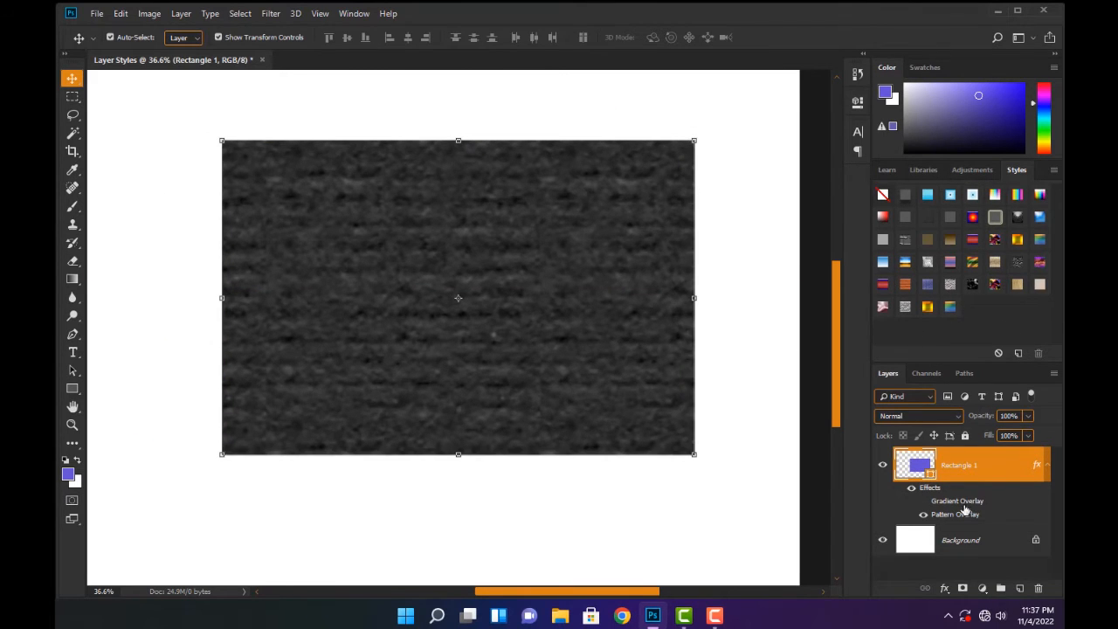
Turn the rectangle's Gradient Overlay back on and compare its settings with those of the Pattern Overlay
double_click(1037, 470)
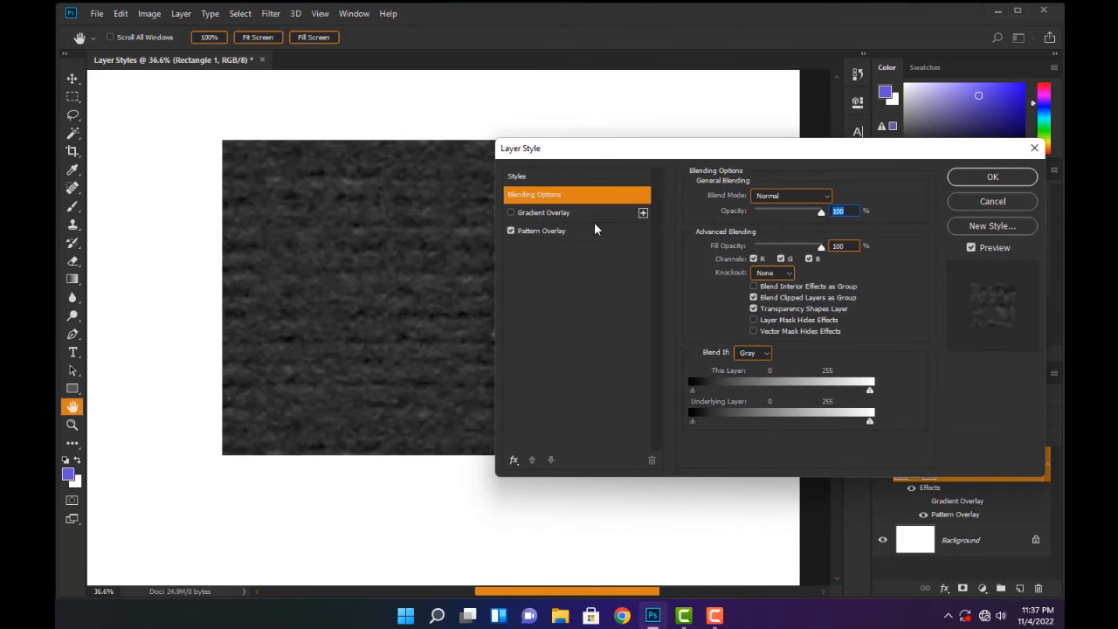
click(511, 213)
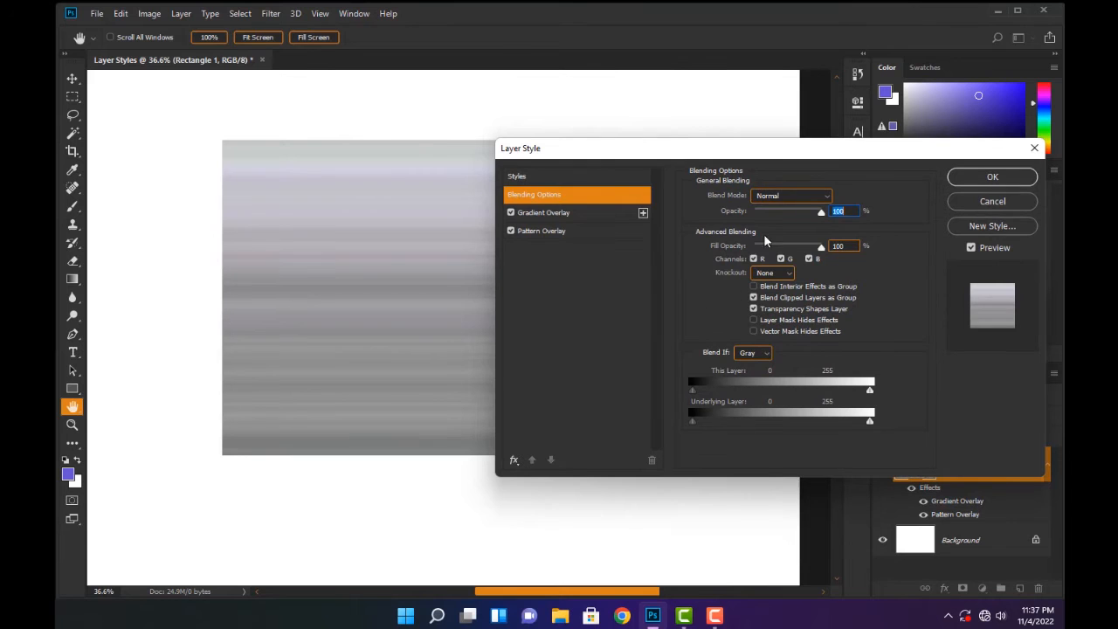
click(561, 217)
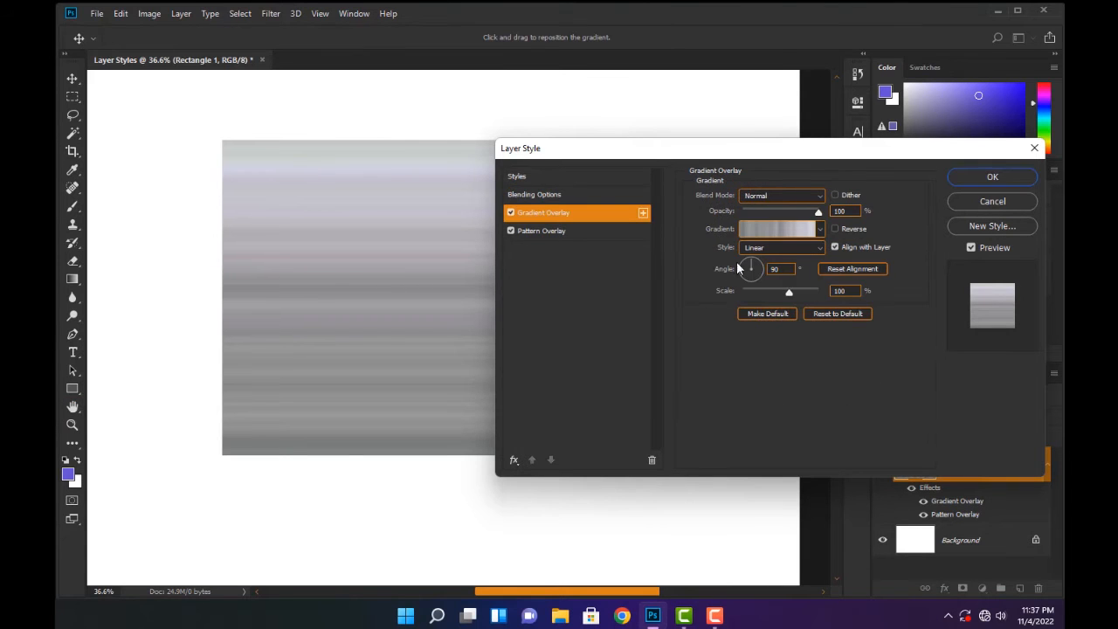
click(574, 232)
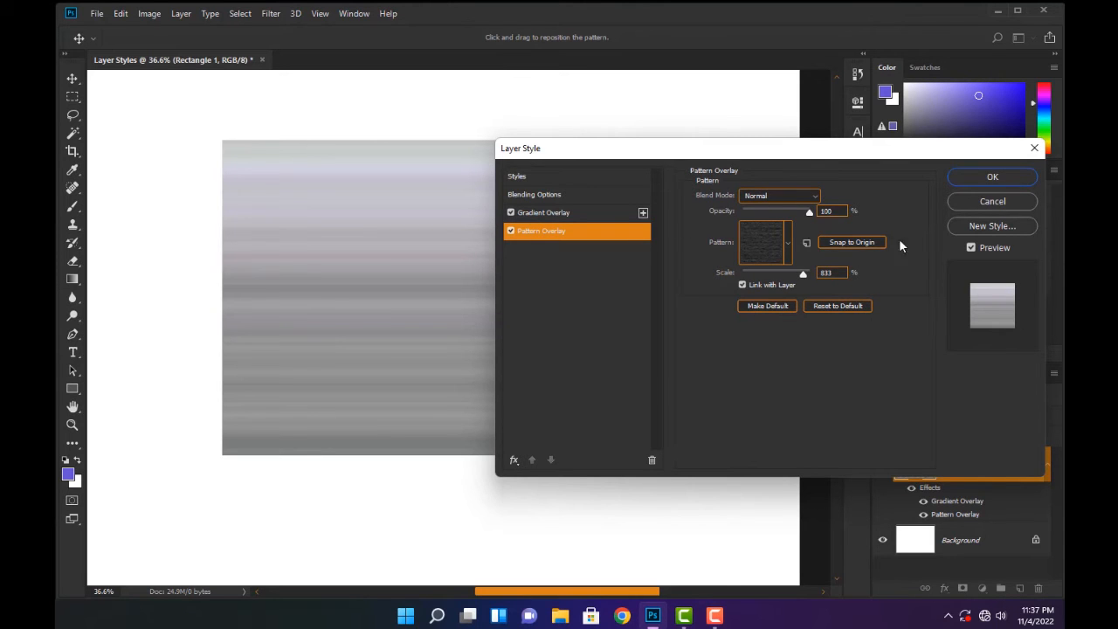
click(992, 176)
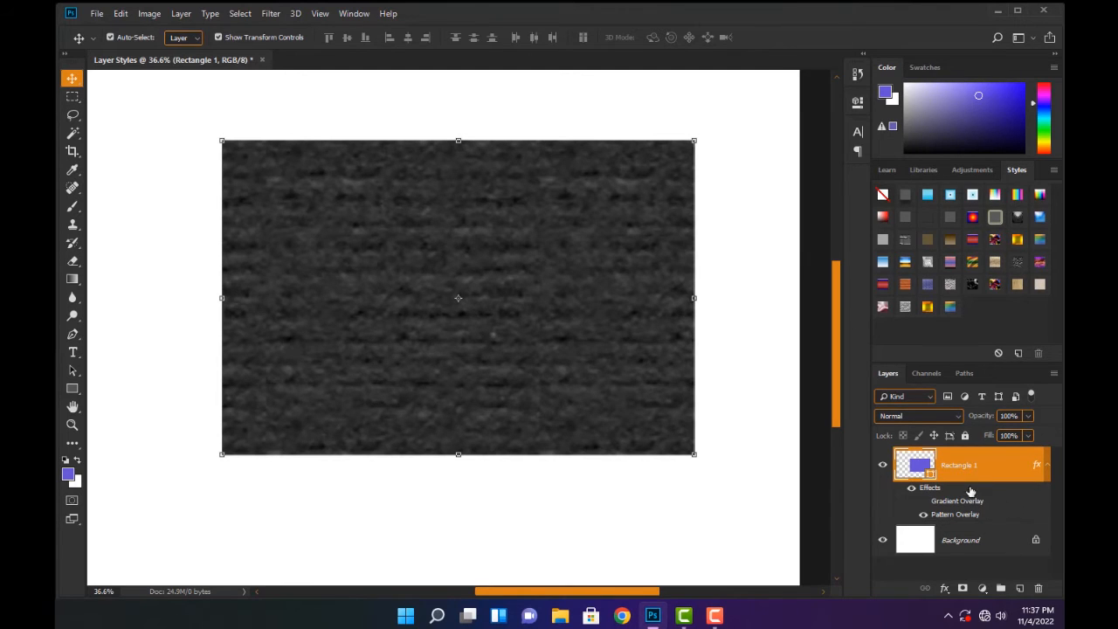
Delete the rectangle layer and fit the empty white canvas in the view
key(Delete)
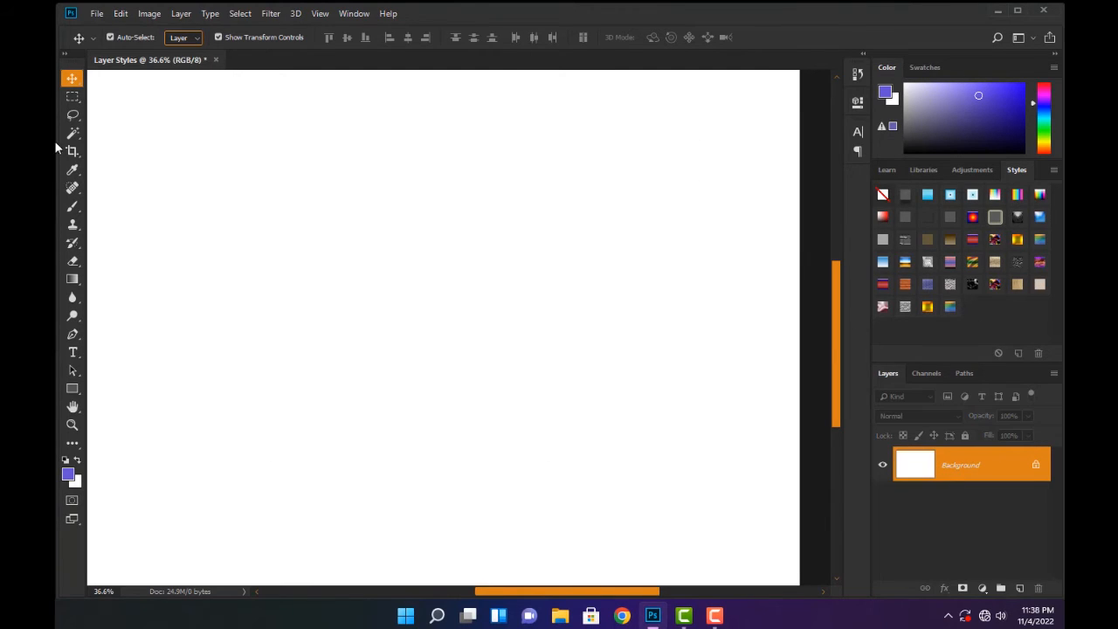
key(ctrl+minus)
key(ctrl+minus)
key(ctrl+0)
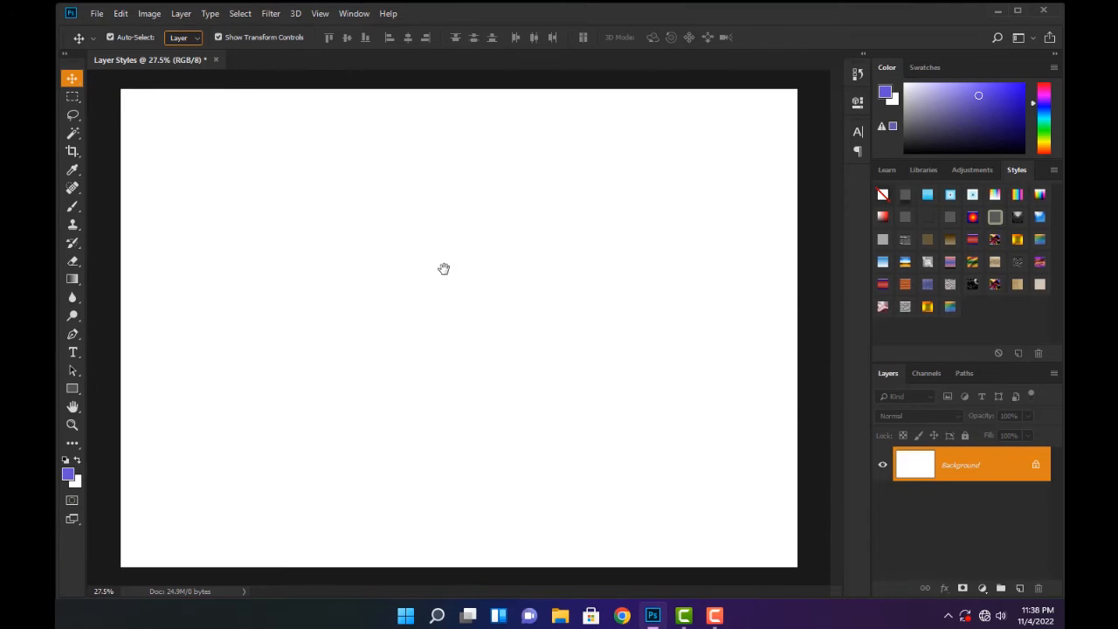
Add the text "Layer styles" in black Arial Black at 12 pt on the canvas
click(73, 352)
click(276, 292)
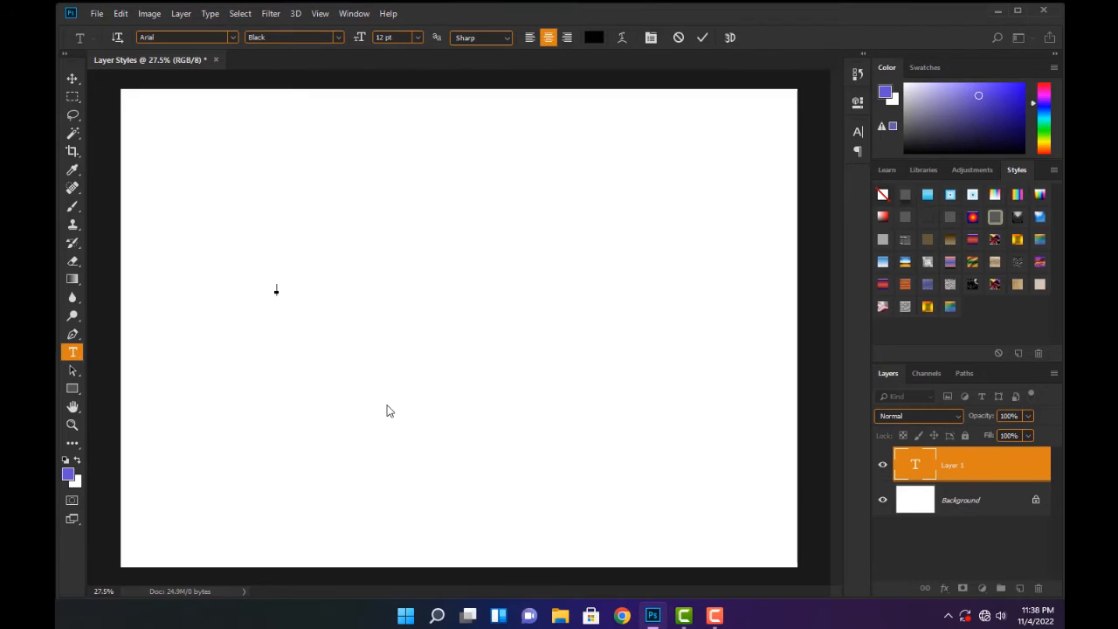
text(Layer styel)
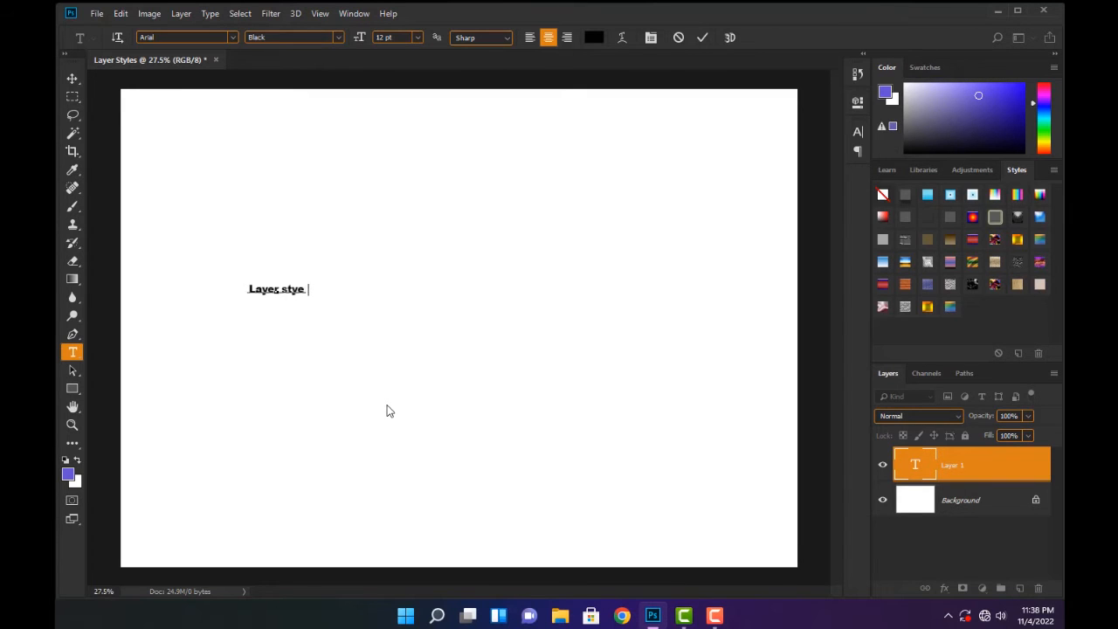
key(BackSpace)
key(BackSpace)
text(les)
Scale the "Layer styles" text up to about 106 pt so it spans over half the canvas width
key(ctrl+a)
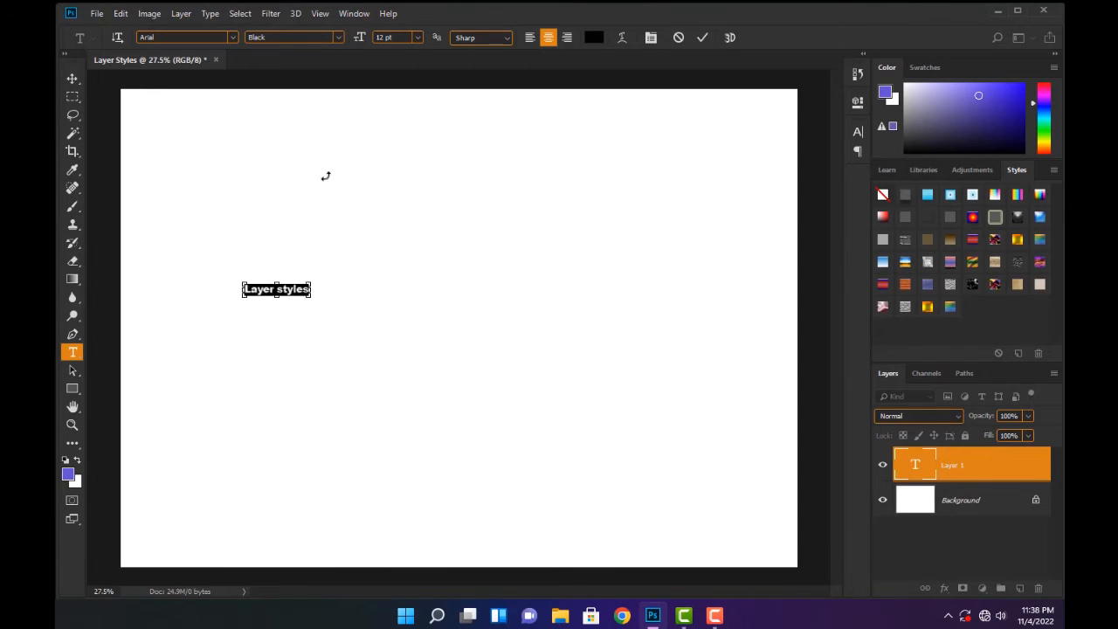
click(72, 78)
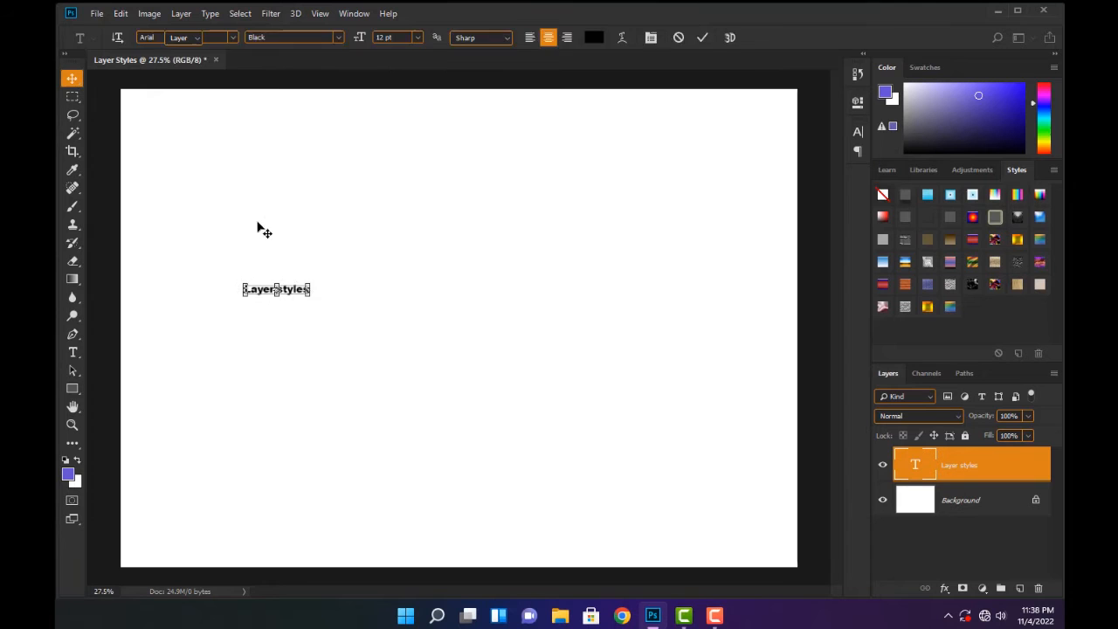
drag(309, 281, 630, 197)
click(692, 39)
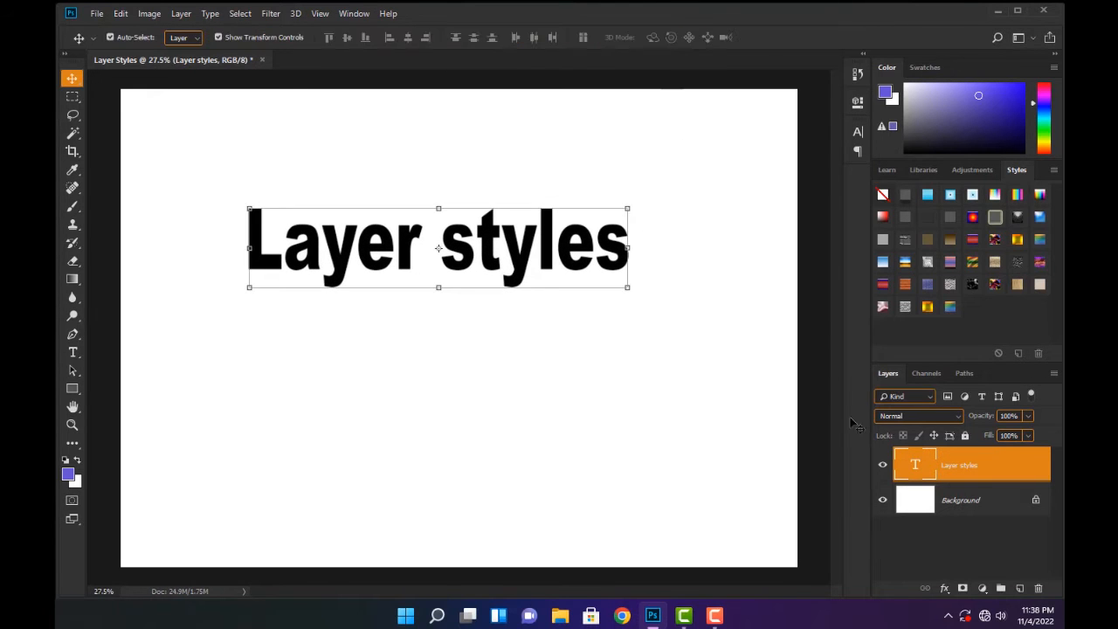
Set the whole "Layer styles" text in All Caps
double_click(915, 462)
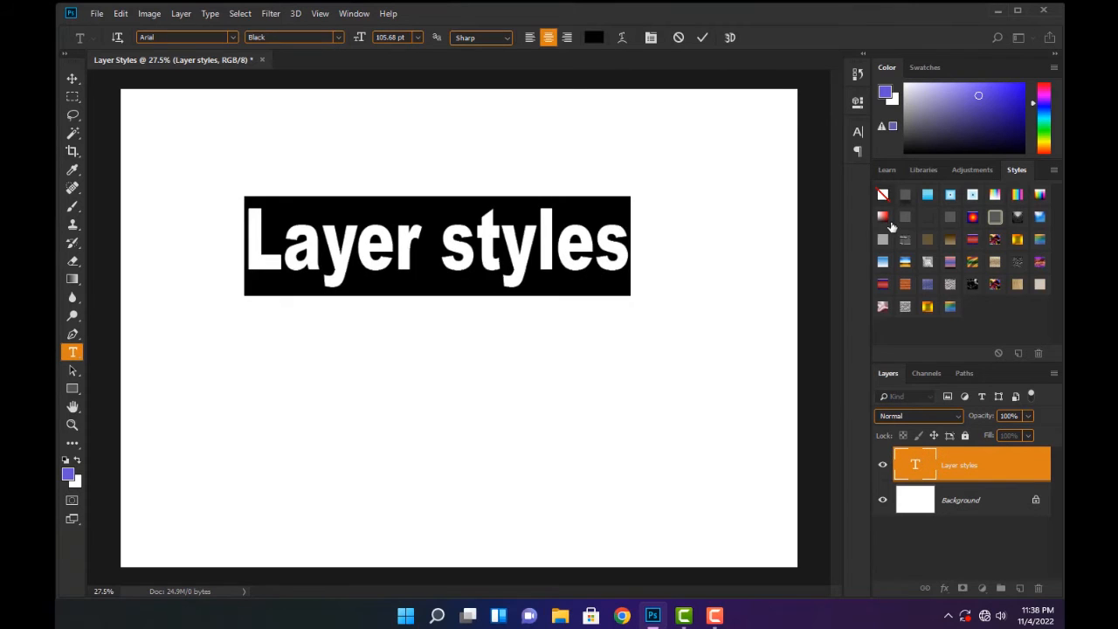
click(858, 131)
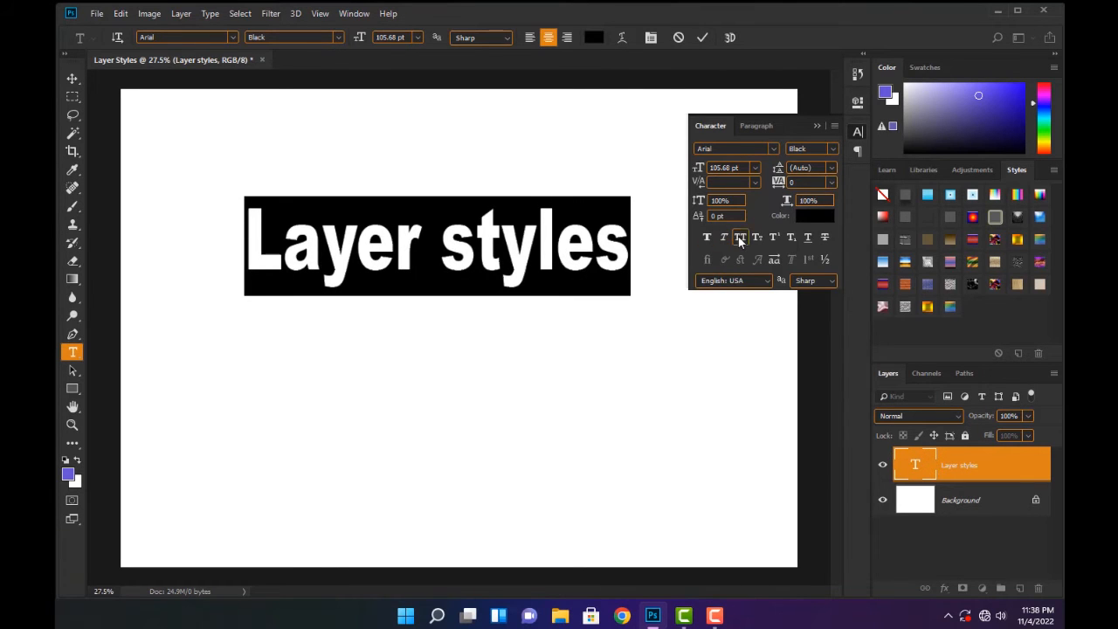
click(740, 238)
click(702, 38)
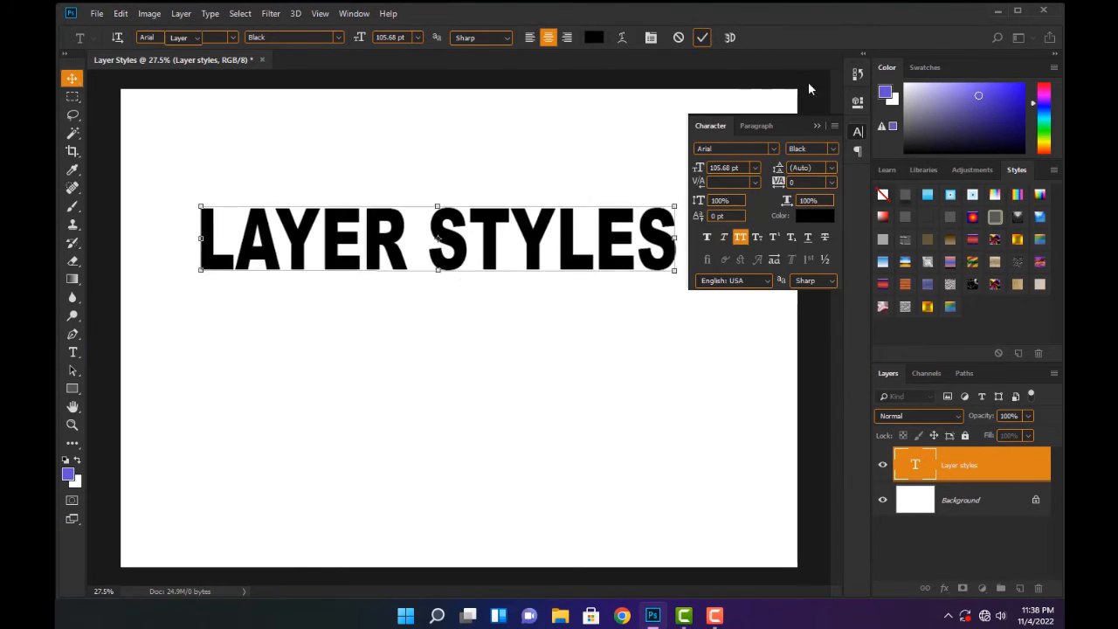
Move the LAYER STYLES text to the middle of the canvas and stretch it slightly wider
click(70, 79)
drag(374, 256, 395, 308)
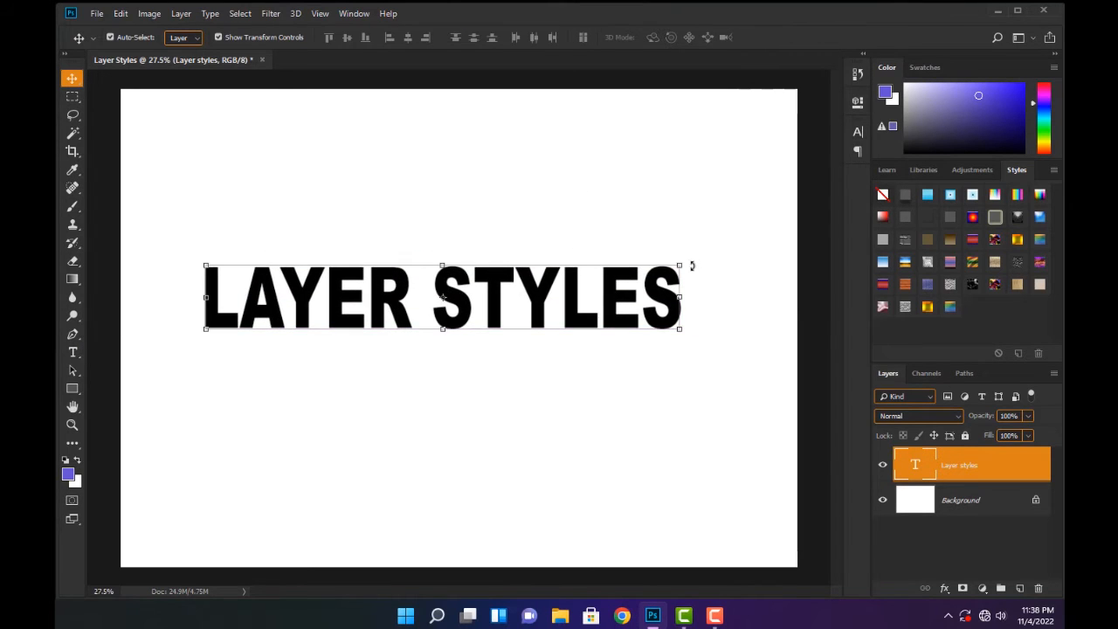
drag(682, 263, 716, 263)
drag(696, 299, 682, 286)
click(691, 36)
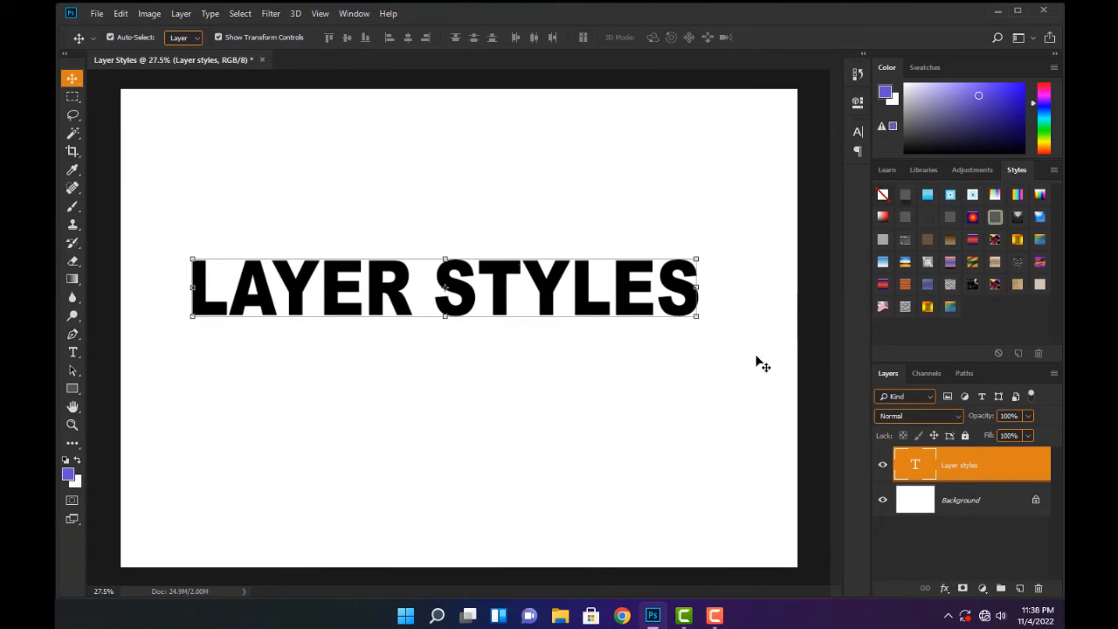
drag(545, 304, 546, 309)
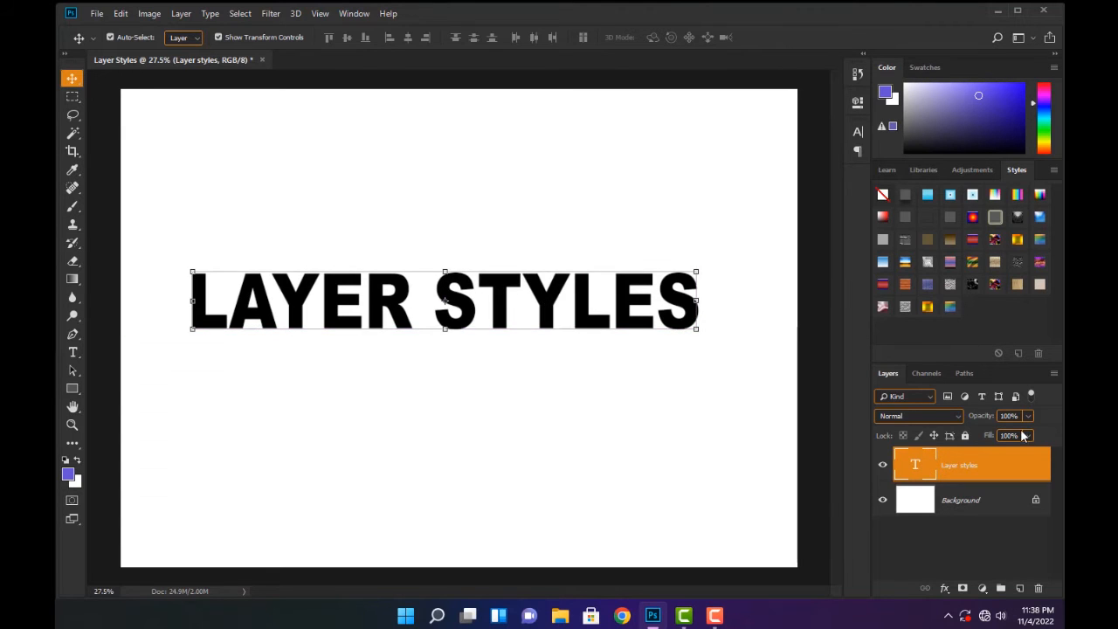
Try several preset styles on the LAYER STYLES text, including the orange brick-like, grey rocky and black marble ones
click(930, 202)
click(959, 218)
click(968, 240)
click(944, 268)
click(908, 285)
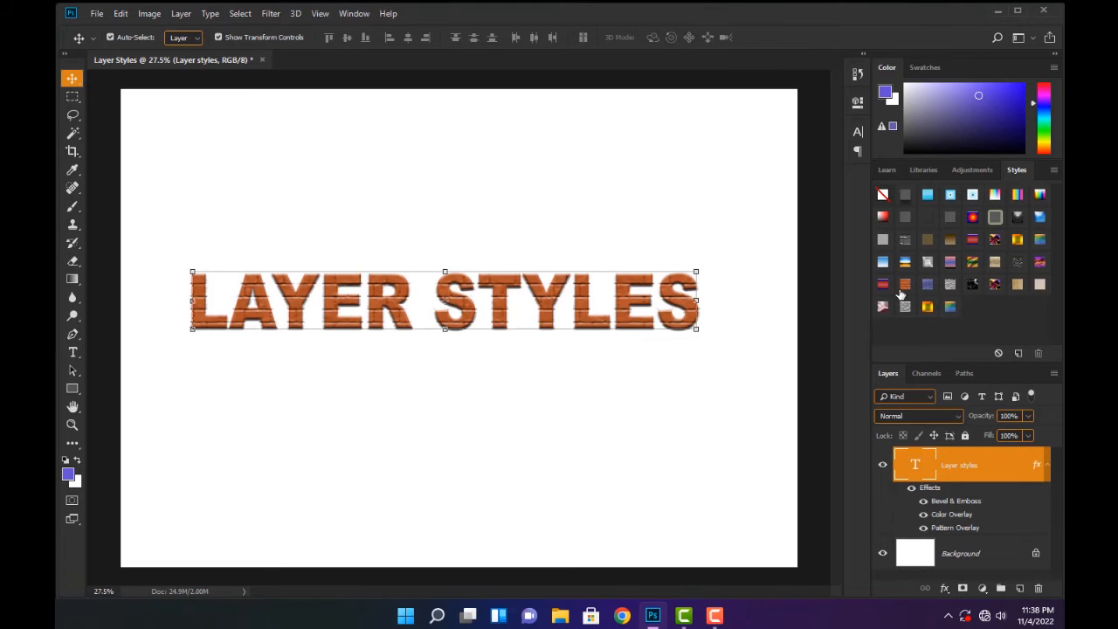
click(949, 307)
click(940, 320)
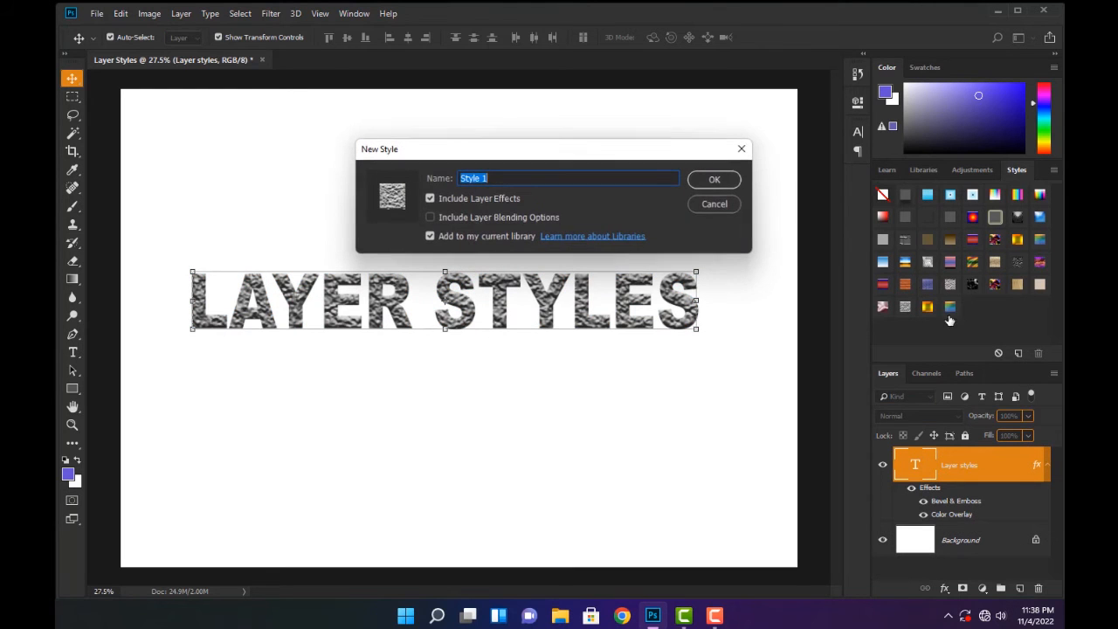
click(728, 203)
click(973, 284)
click(1016, 284)
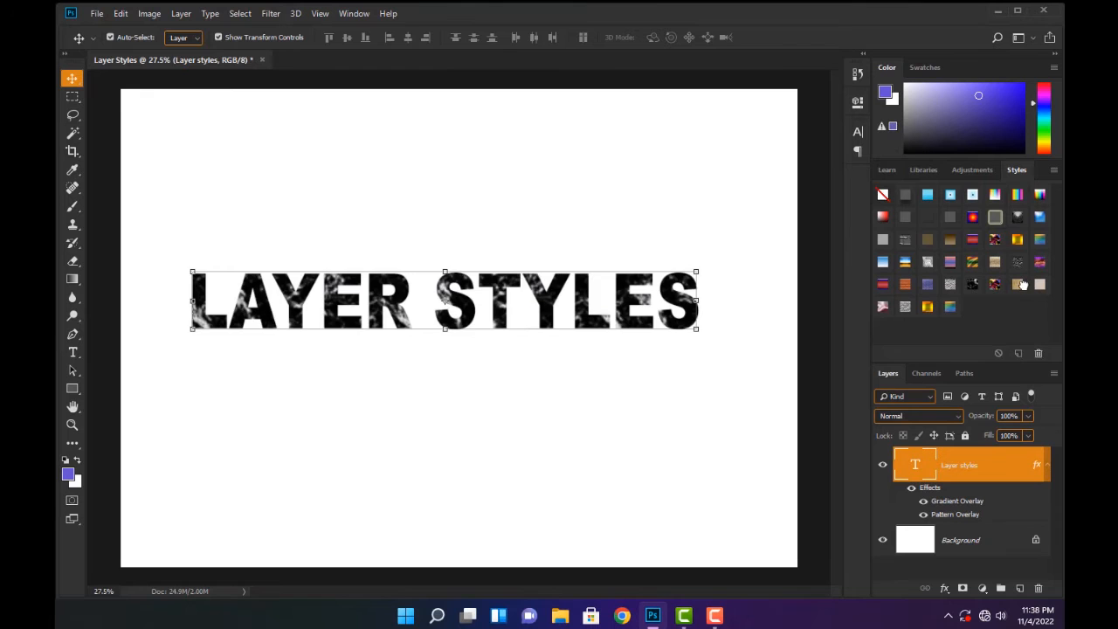
Try more preset styles on the text, finishing on the glossy light-blue gradient style
click(995, 195)
click(991, 214)
click(952, 197)
click(973, 199)
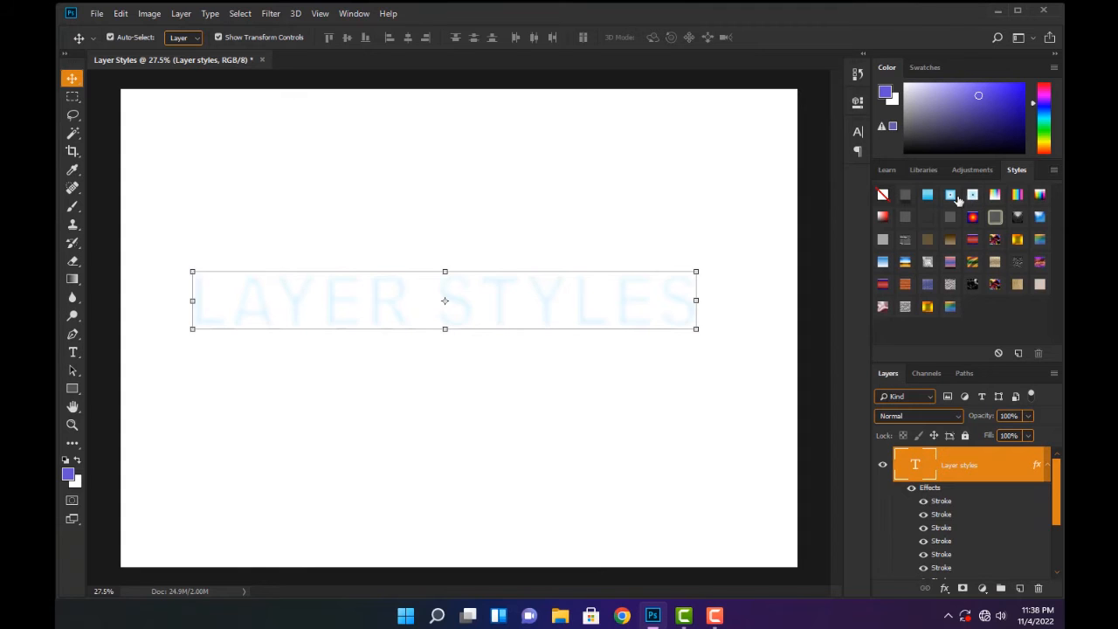
click(928, 196)
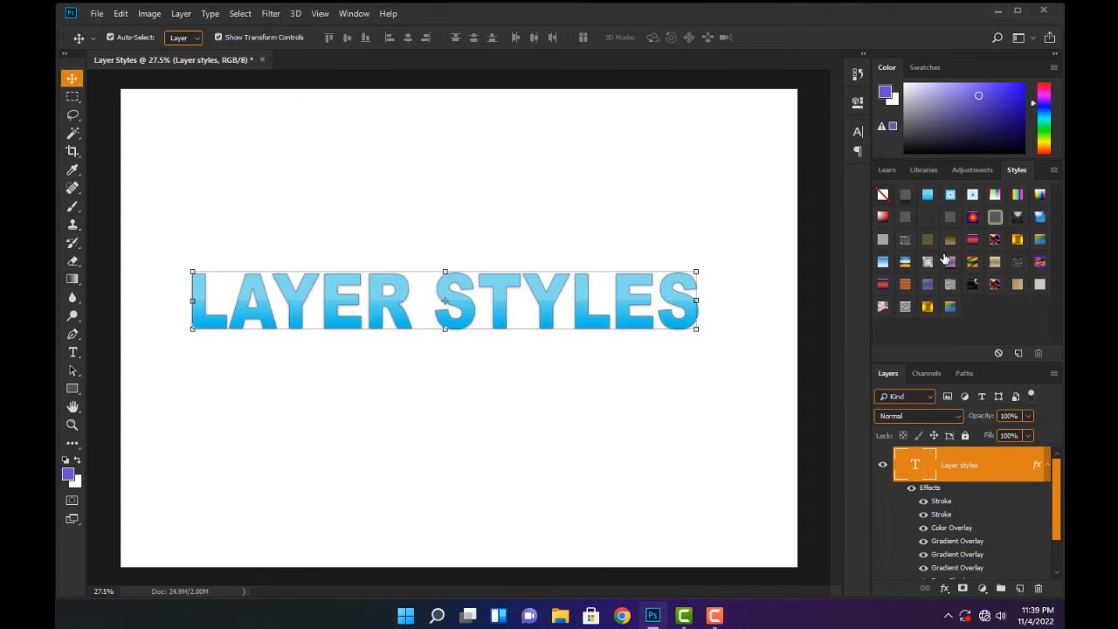
Examine the blue gradient style on the LAYER STYLES text and the effects listed under its layer
scroll(432, 250, up, 3)
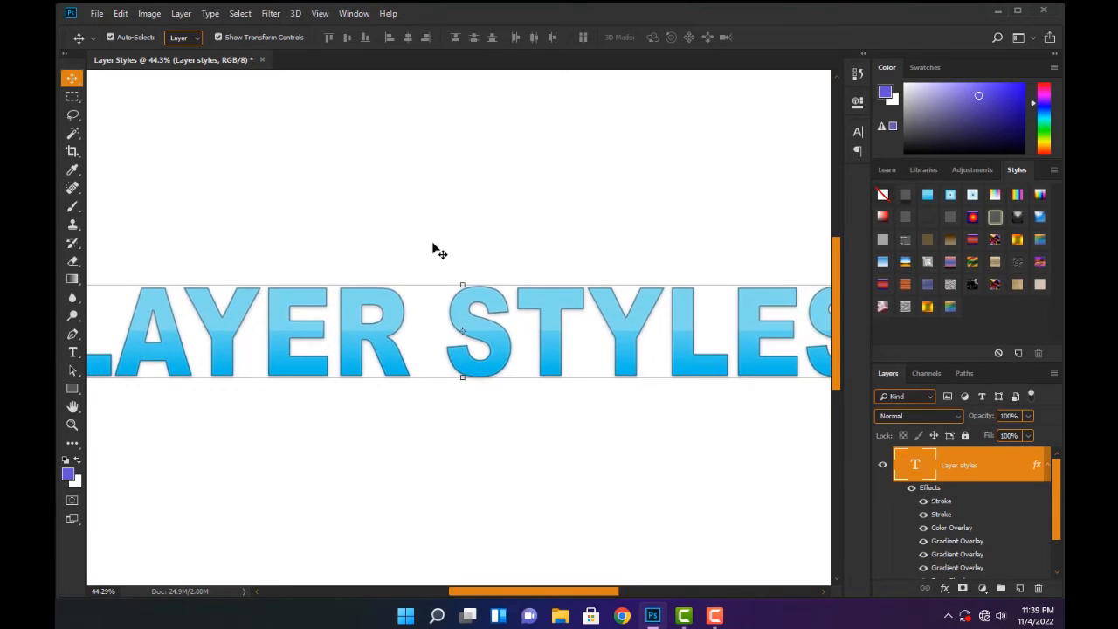
scroll(432, 251, down, 3)
drag(499, 302, 511, 302)
scroll(619, 370, up, 1)
scroll(994, 480, down, 2)
scroll(961, 497, up, 2)
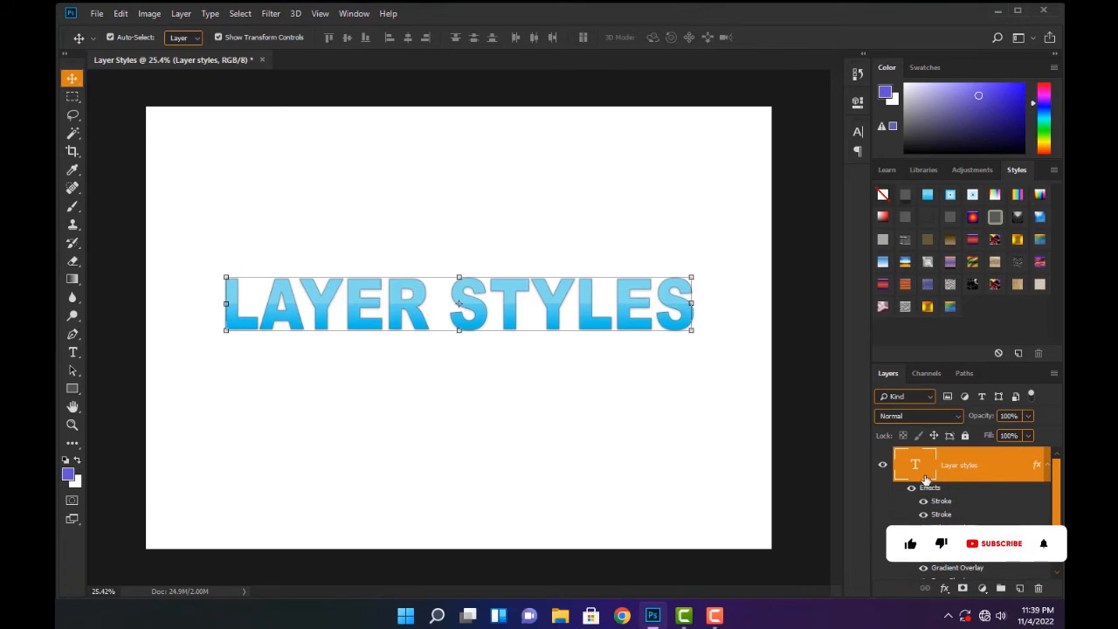
scroll(940, 498, down, 2)
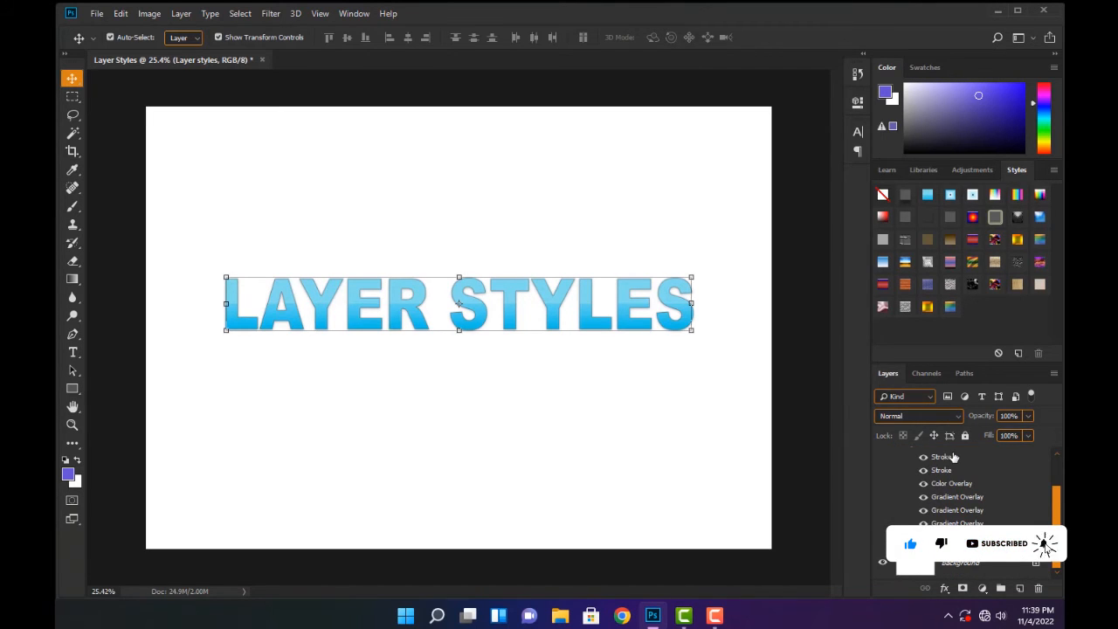
scroll(952, 489, up, 2)
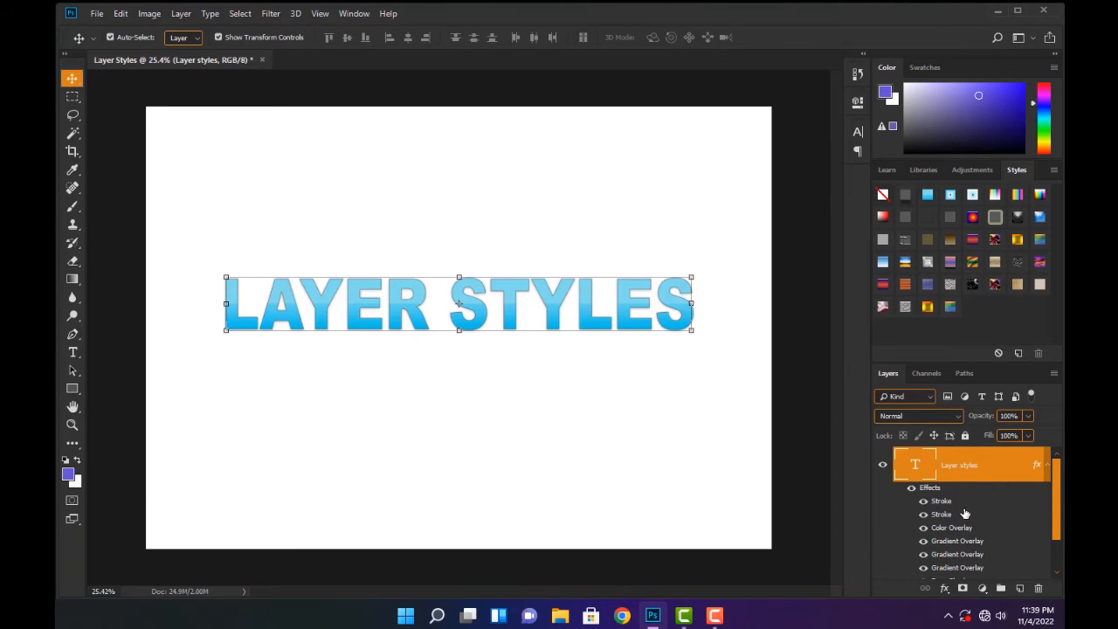
scroll(965, 514, down, 2)
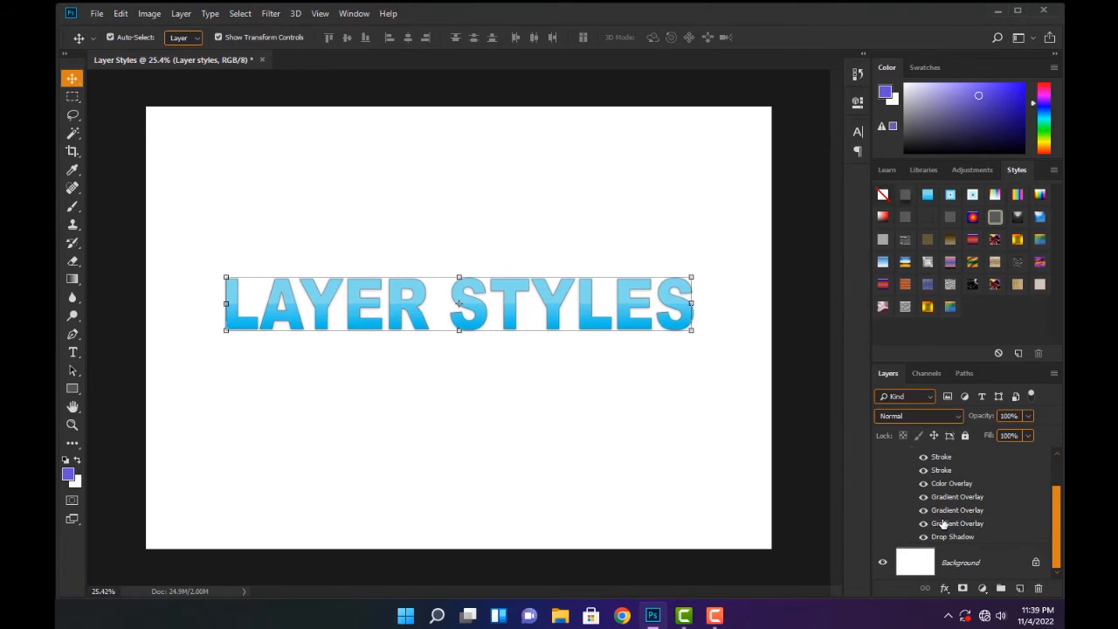
scroll(967, 532, up, 3)
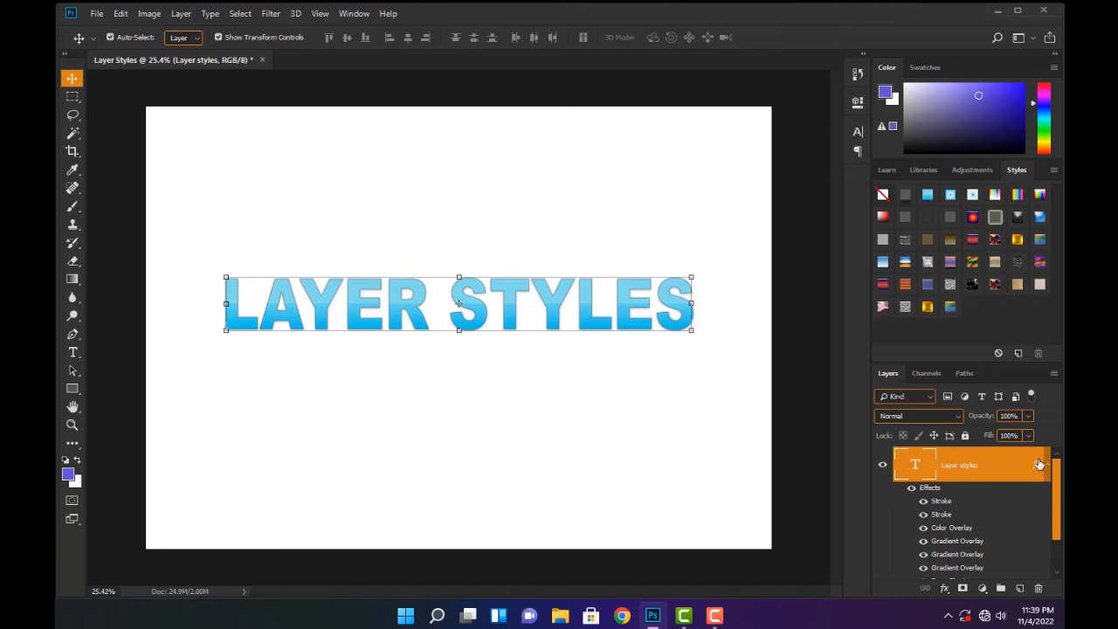
Delete all effects from the Layer styles text layer and open its Layer Style settings
drag(1040, 469, 1038, 588)
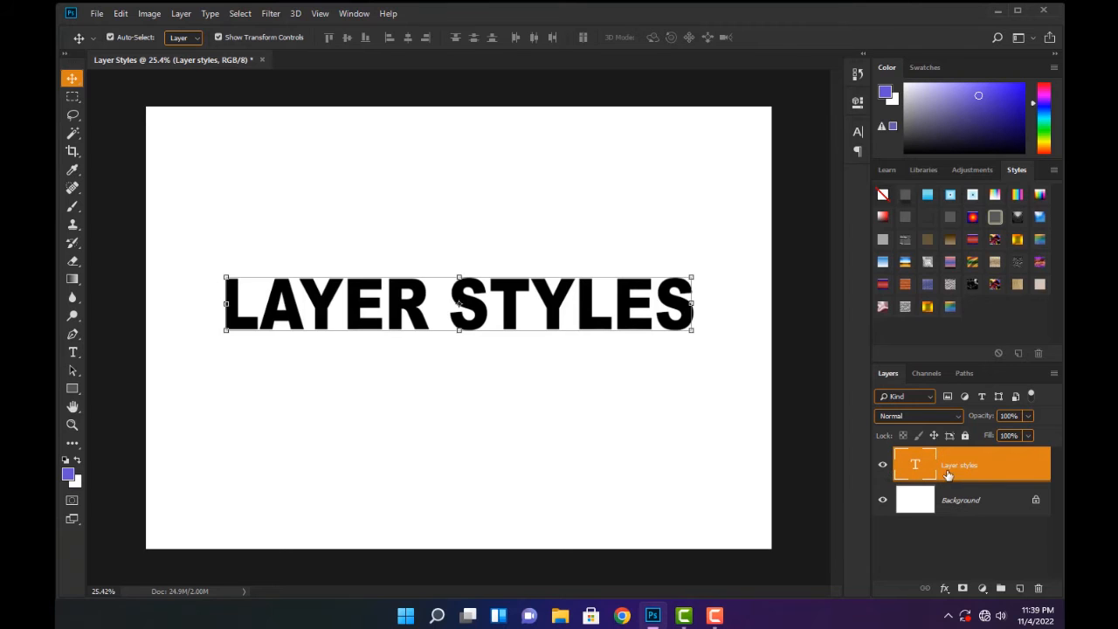
double_click(1043, 468)
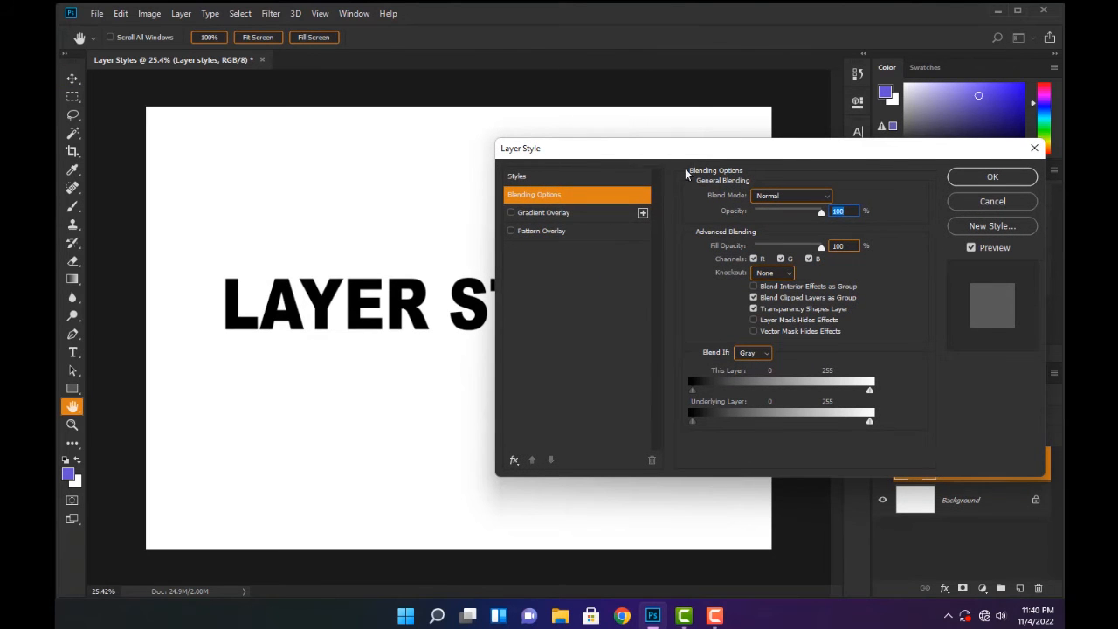
drag(769, 152, 785, 120)
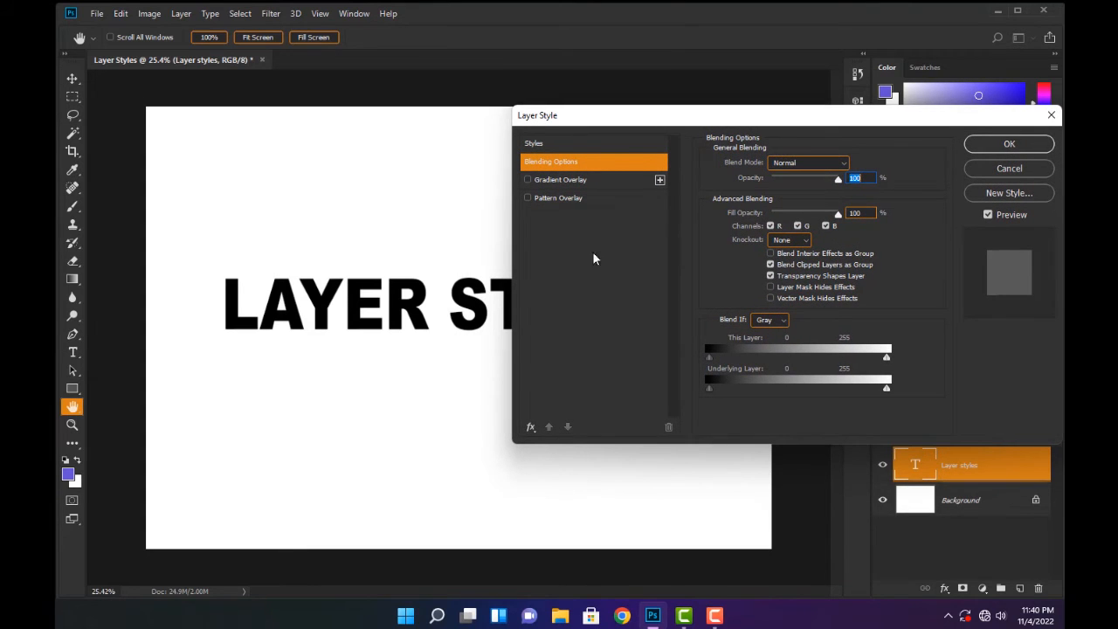
Show all available effects in the Layer Style effects list and move the dialog clear of the text
click(530, 427)
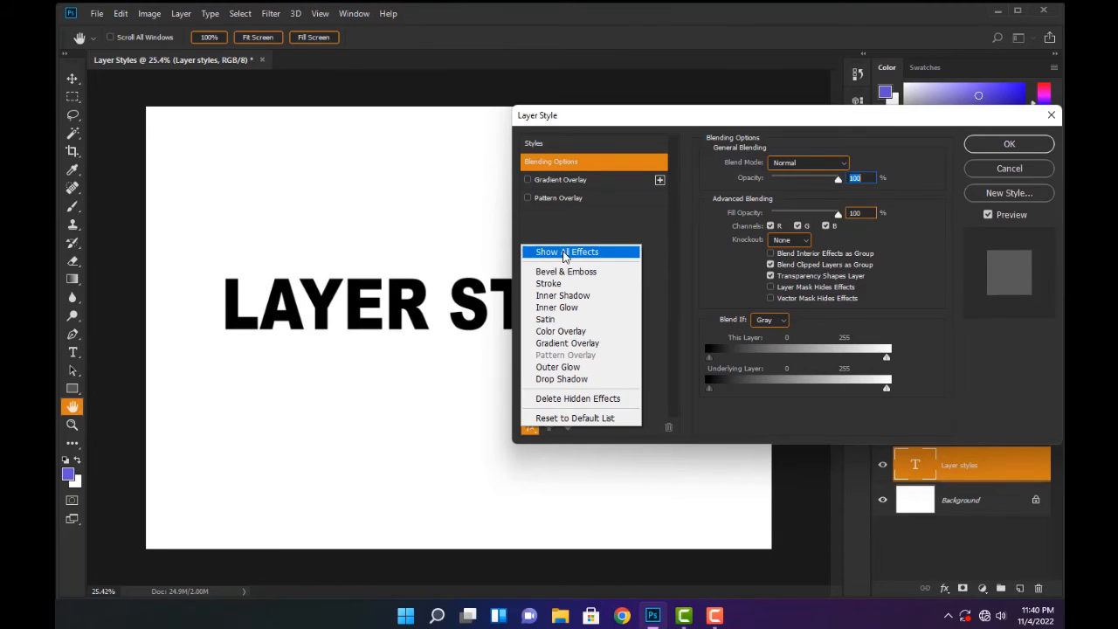
click(616, 233)
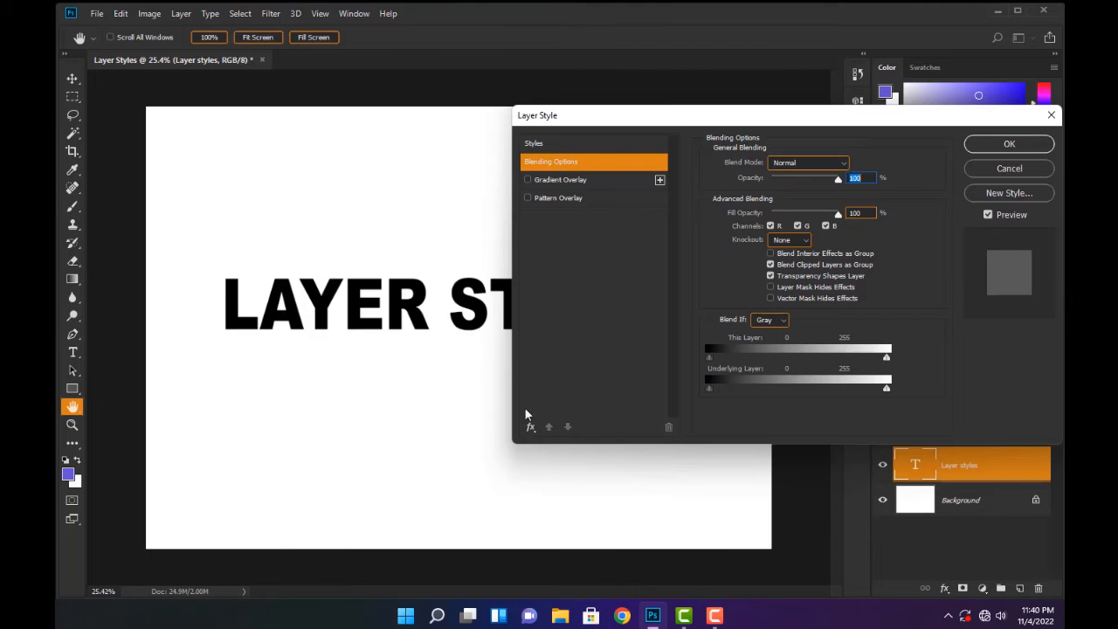
click(532, 429)
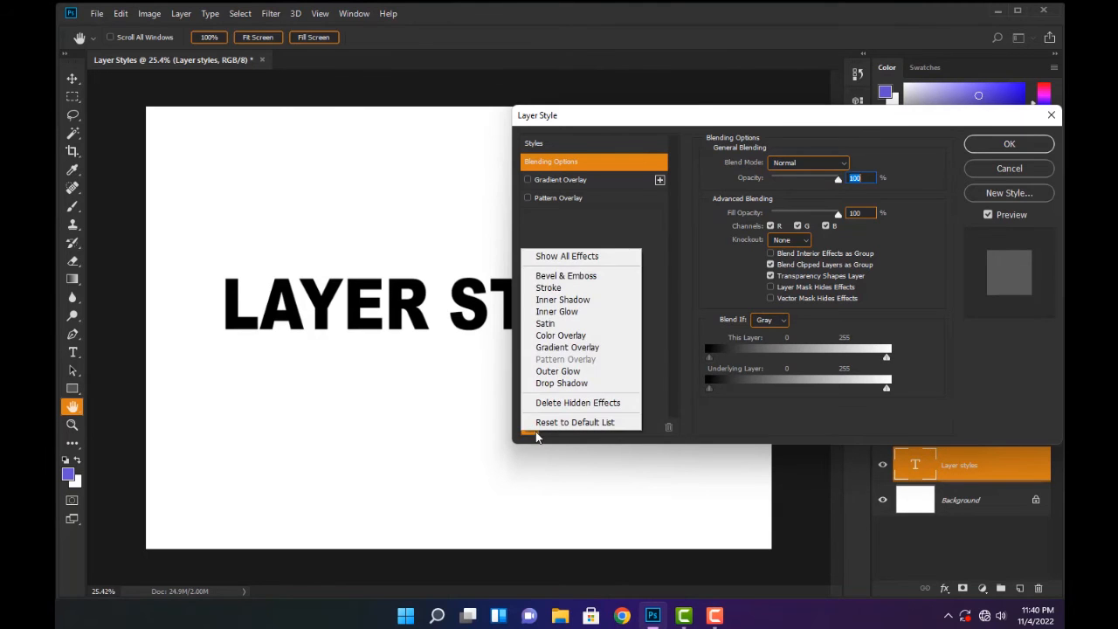
click(566, 257)
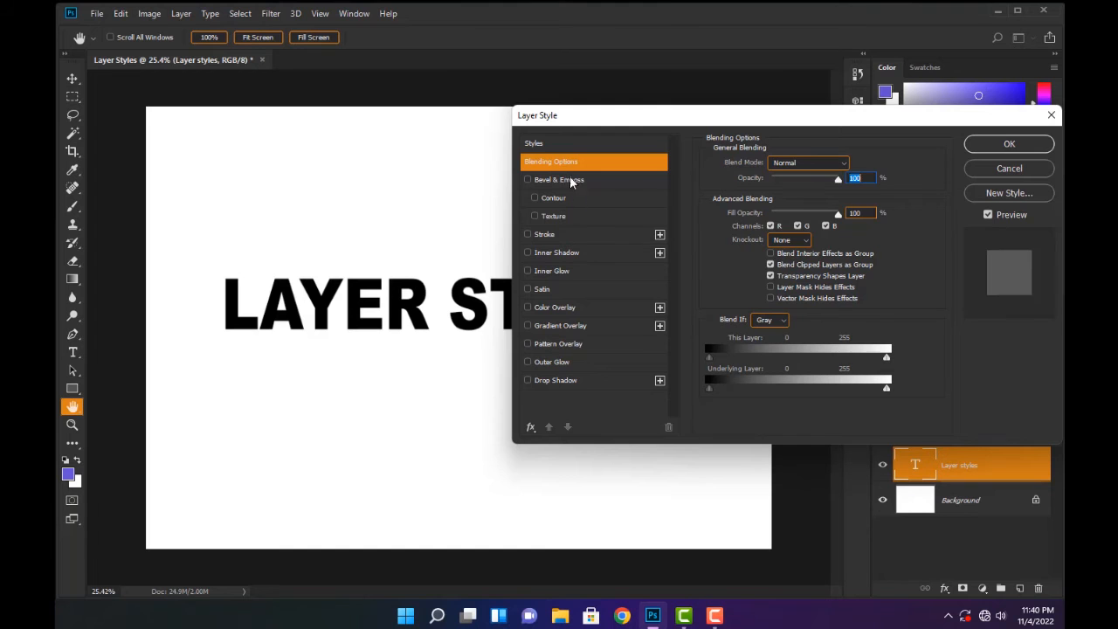
drag(570, 115, 814, 191)
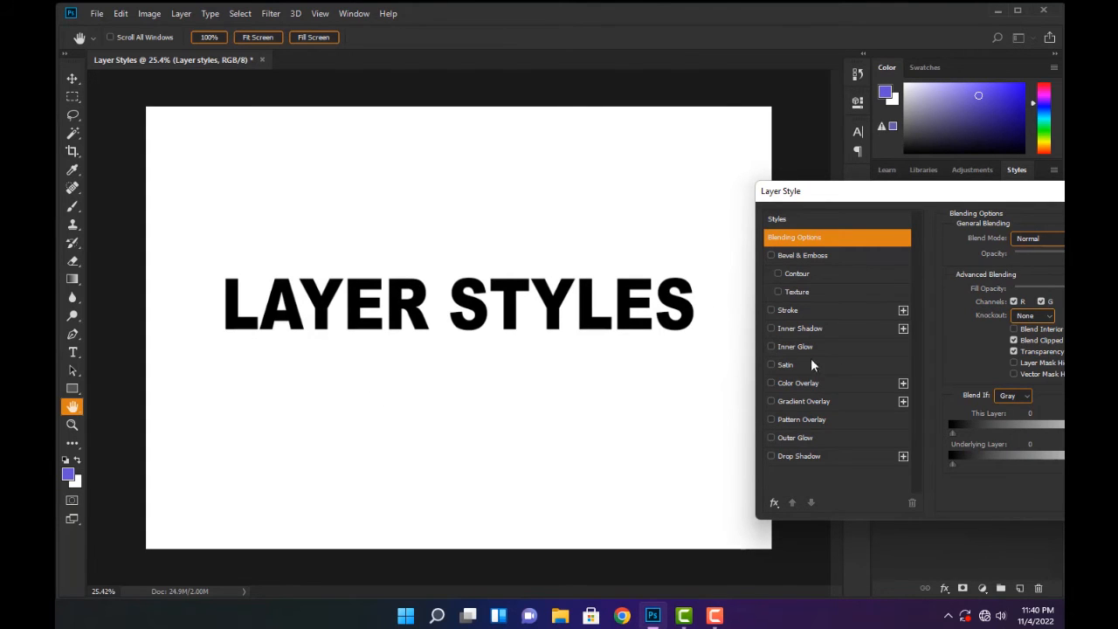
Try switching the Stroke effect on and off for the text, checking its settings and the preset styles
click(771, 310)
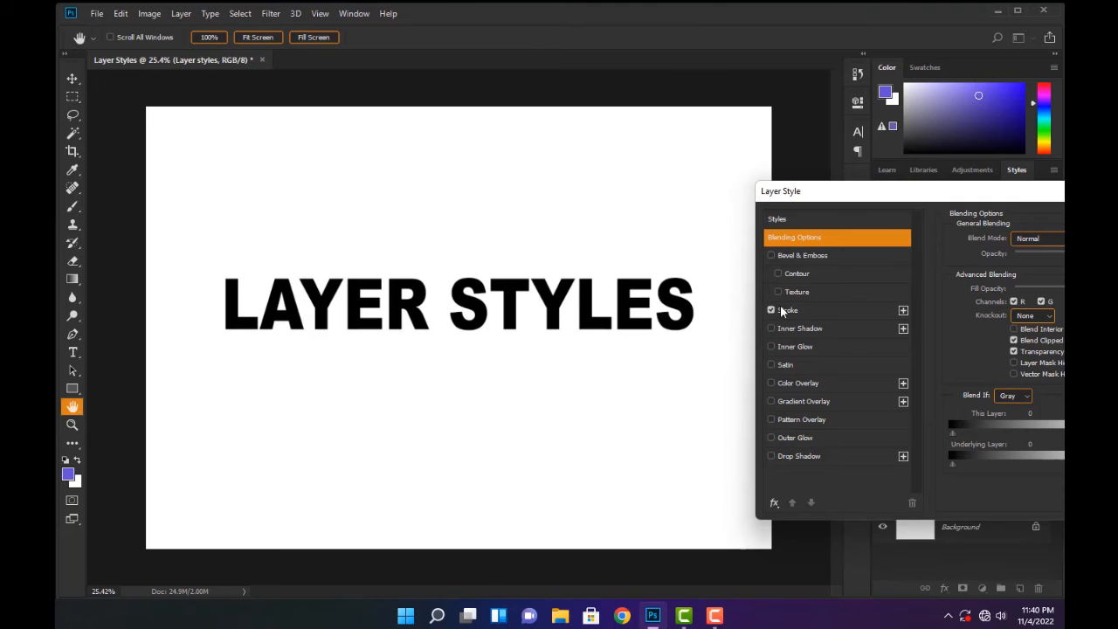
click(795, 310)
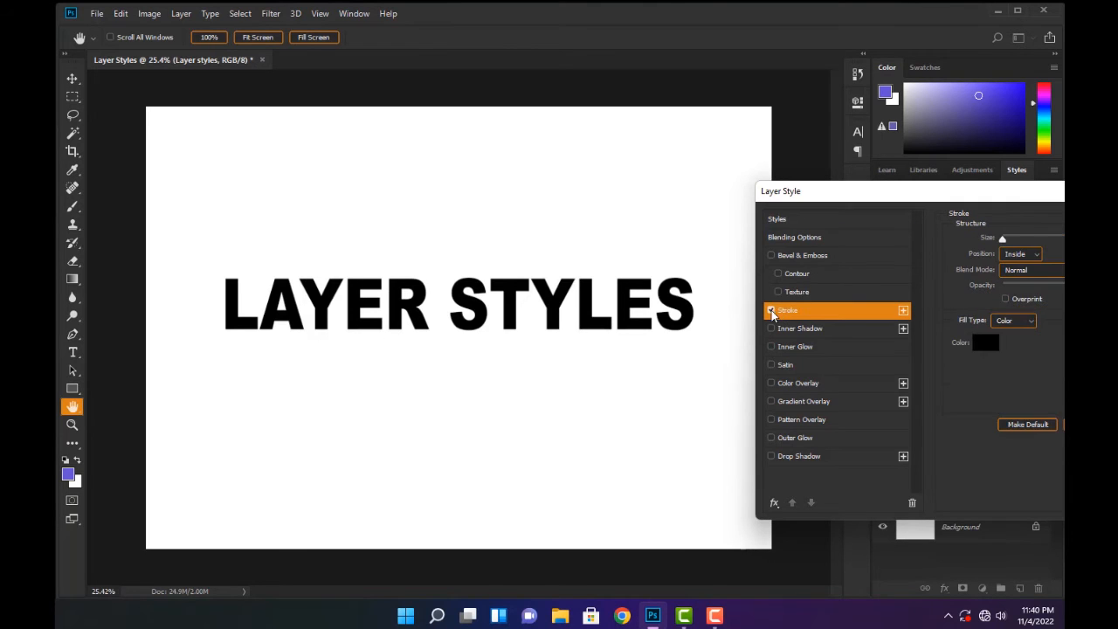
click(771, 310)
click(805, 220)
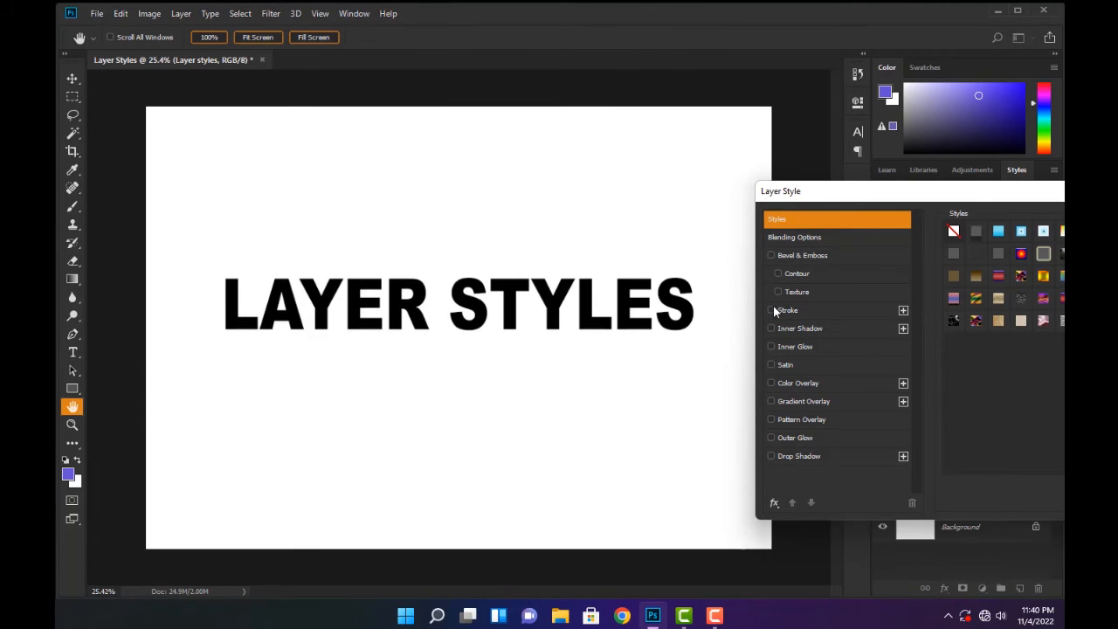
click(772, 310)
mouse_move(940, 192)
mouse_down()
mouse_move(794, 85)
mouse_move(755, 77)
mouse_up()
click(586, 195)
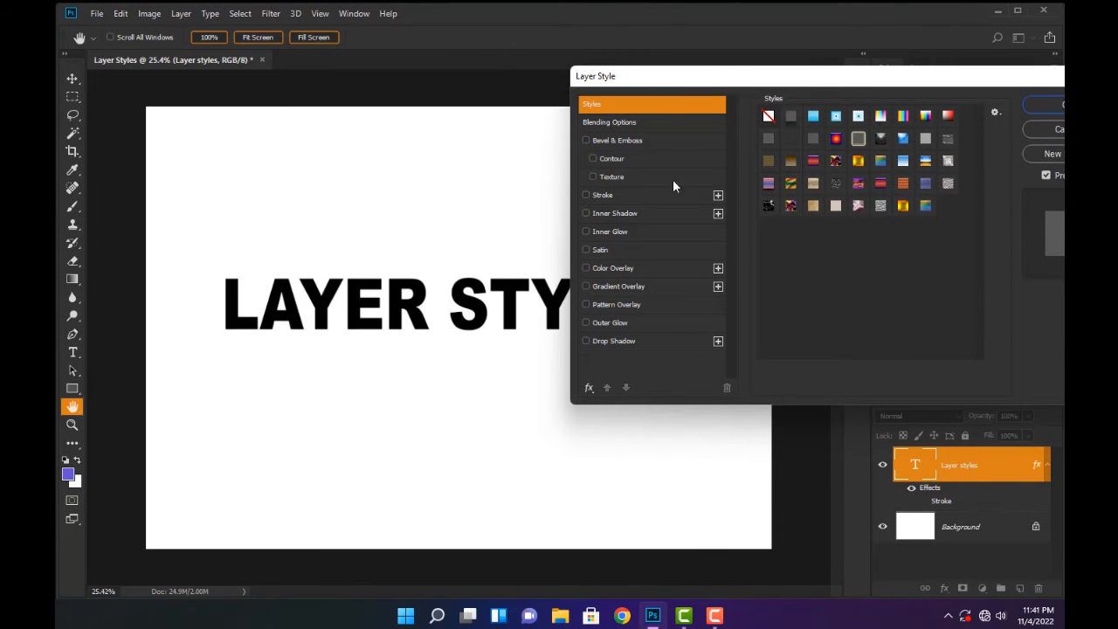
click(585, 195)
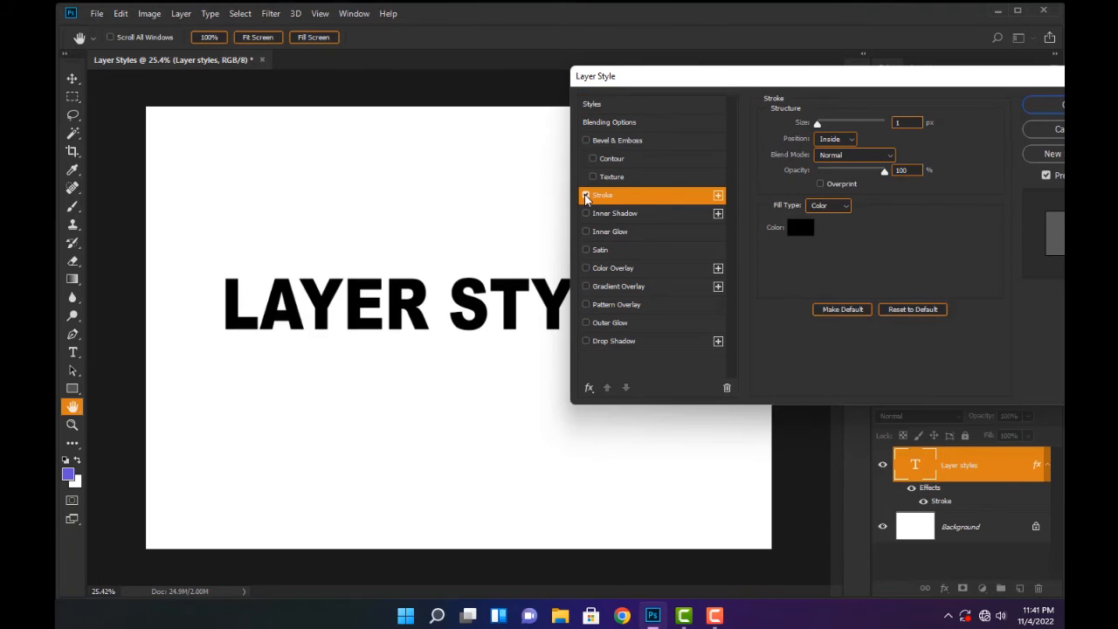
click(586, 196)
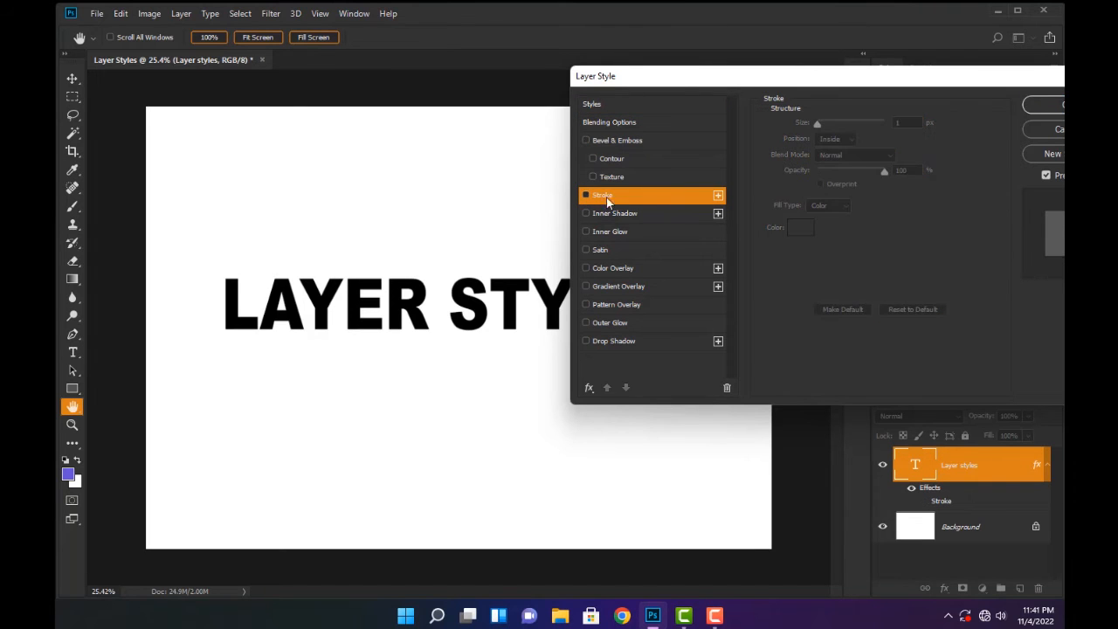
click(599, 104)
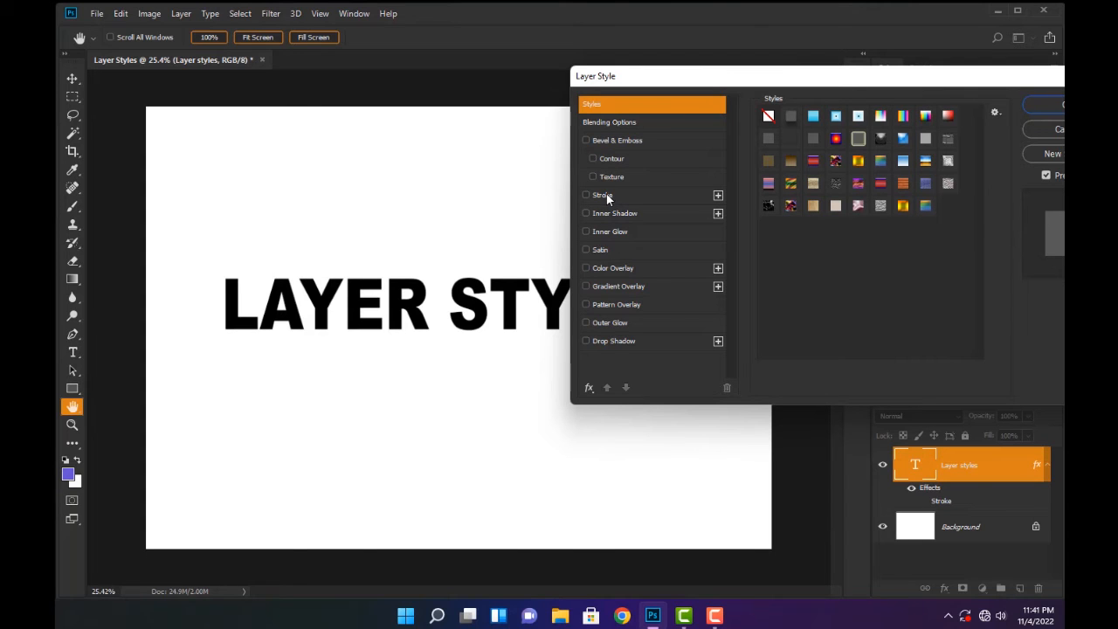
Enable the Stroke effect on the text and display its settings with the lettering in view beside the dialog
click(586, 196)
click(603, 194)
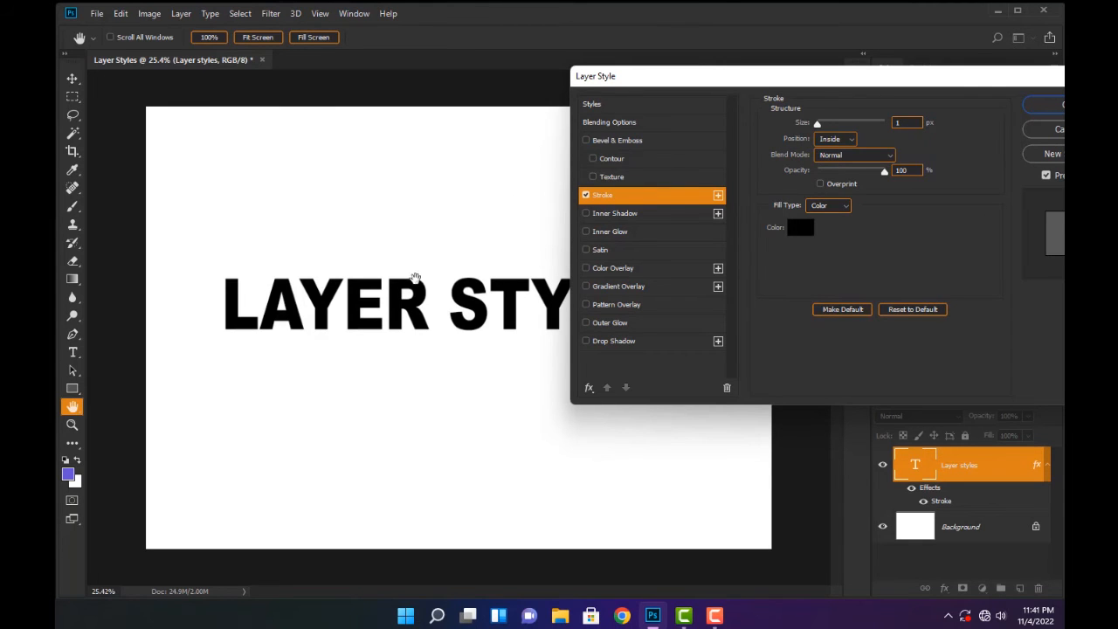
scroll(373, 293, up, 3)
drag(339, 229, 346, 233)
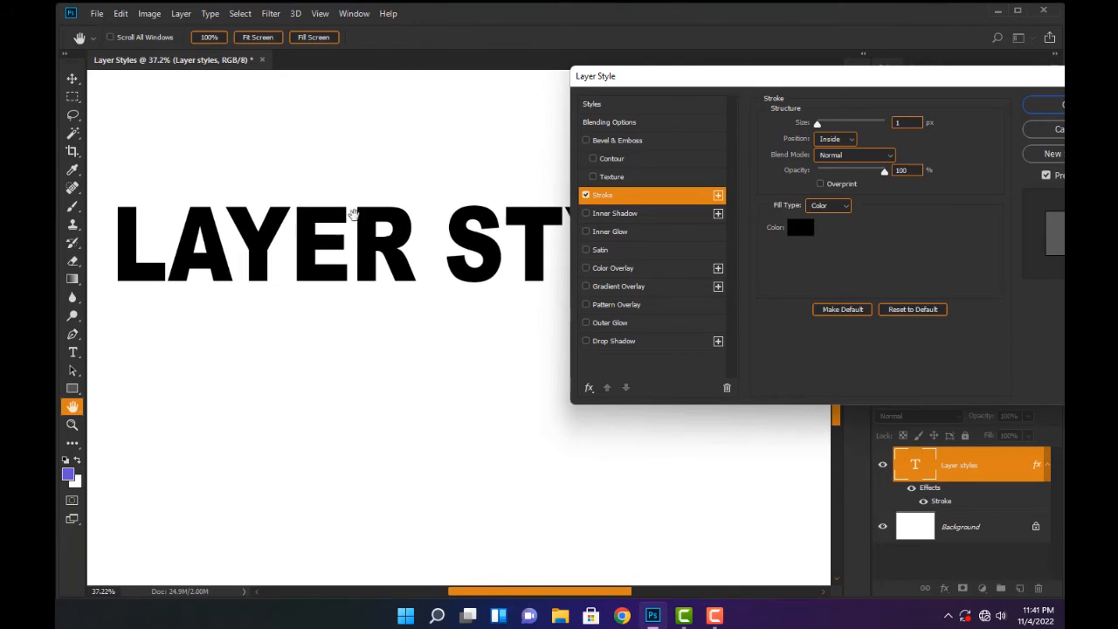
drag(810, 85, 605, 102)
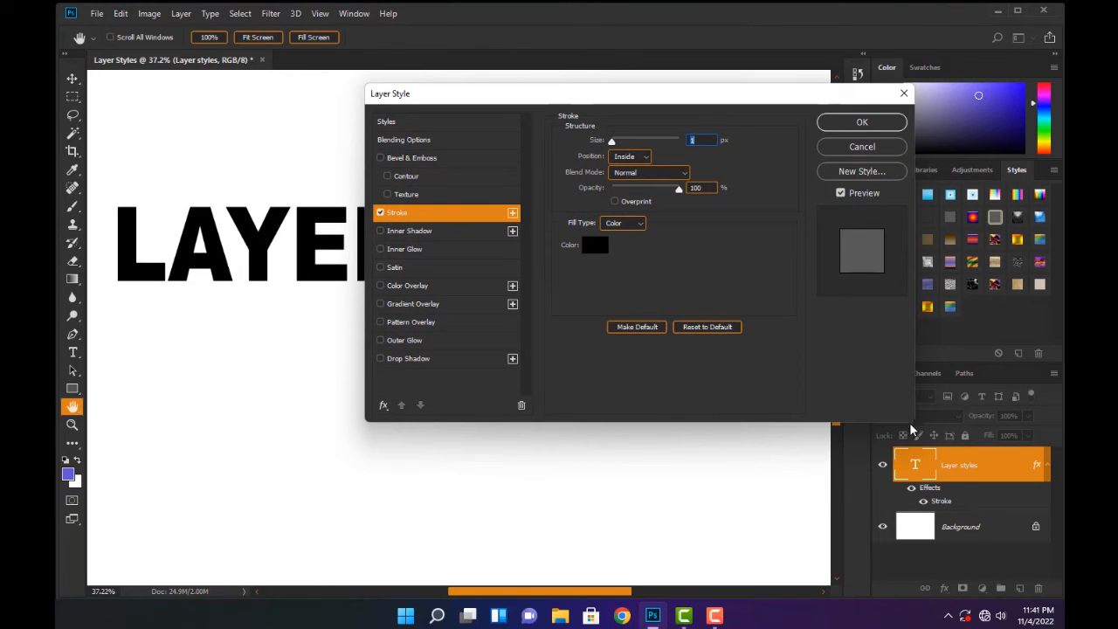
drag(626, 96, 865, 71)
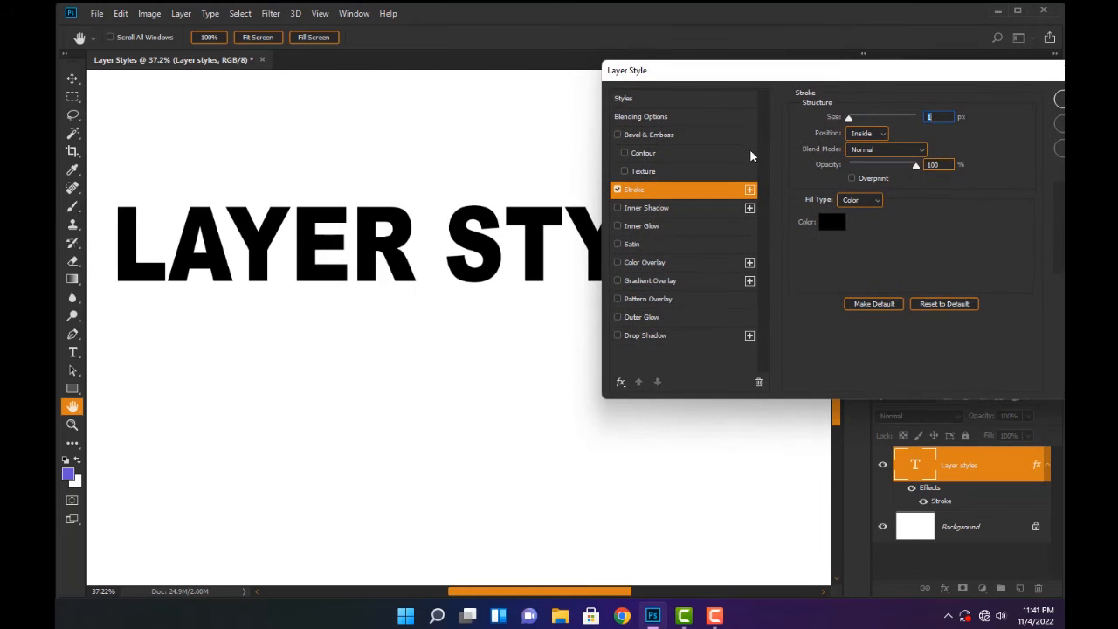
drag(276, 216, 341, 390)
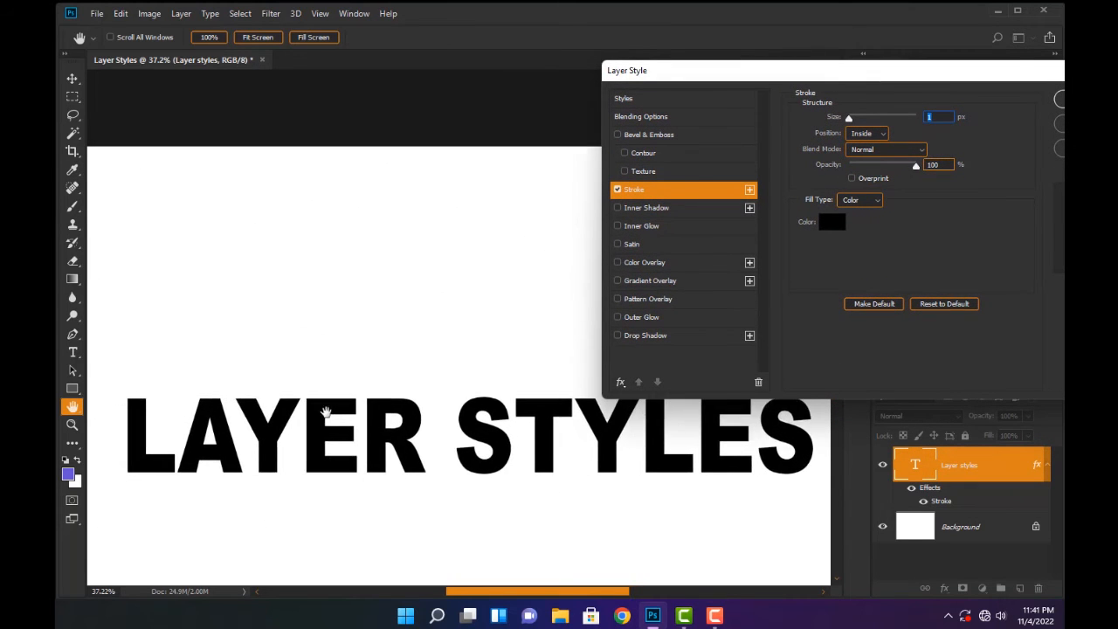
drag(487, 408, 133, 464)
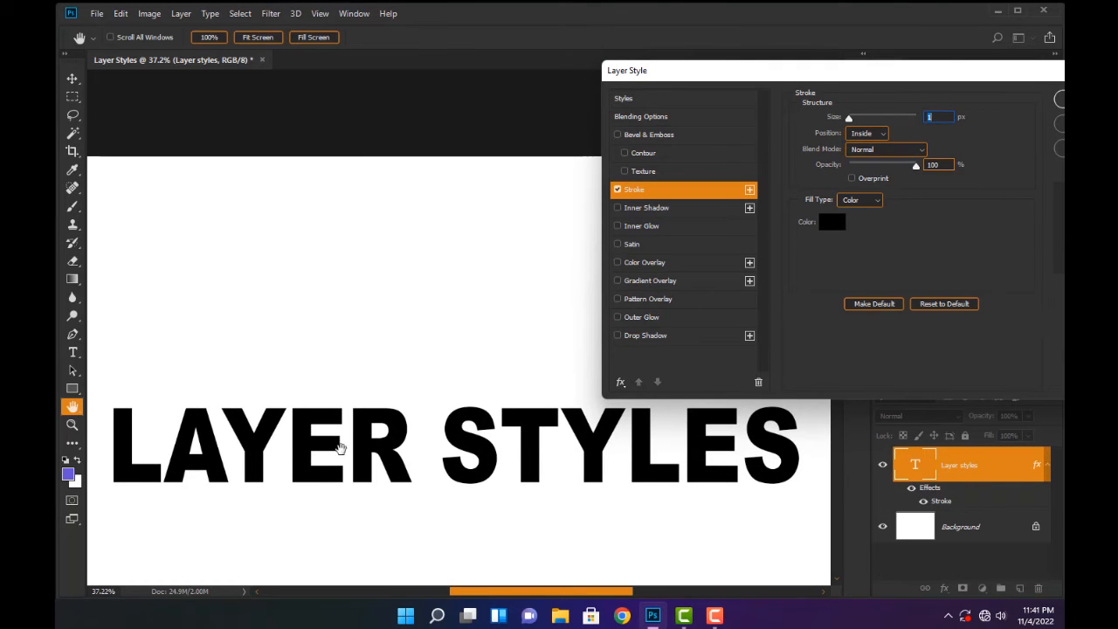
drag(349, 426, 323, 284)
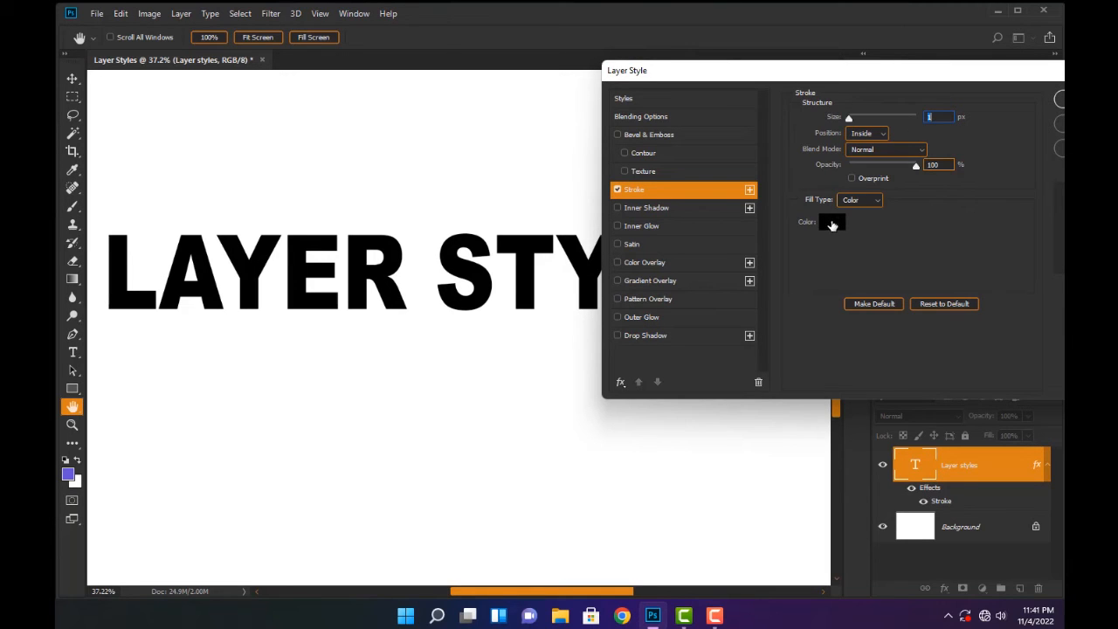
Set the text's stroke color to red, ff0000
click(832, 224)
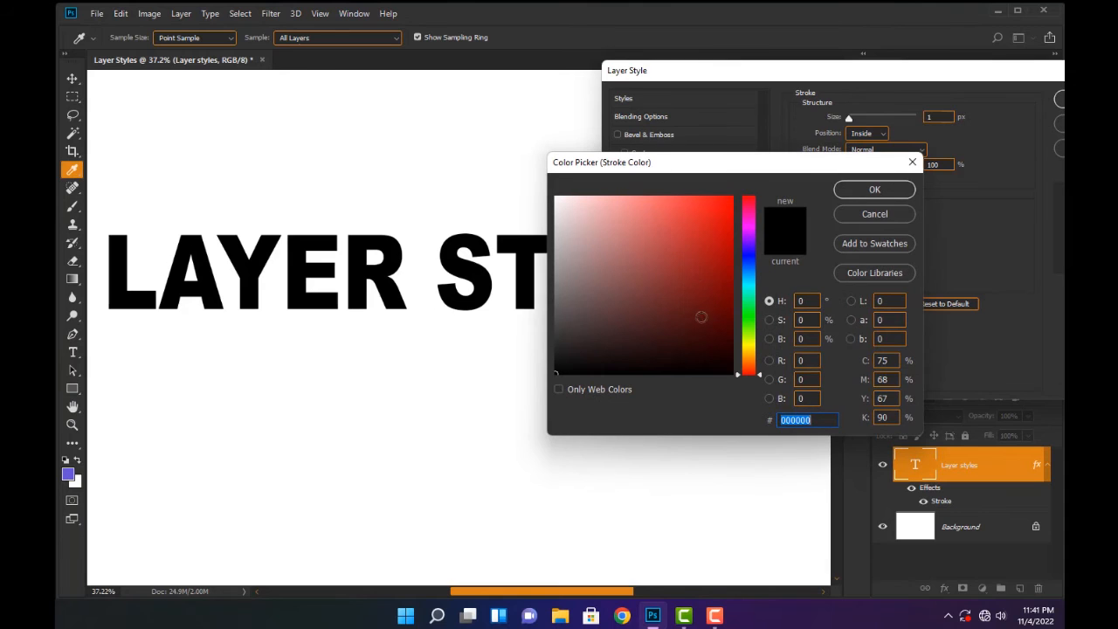
text(ff0000)
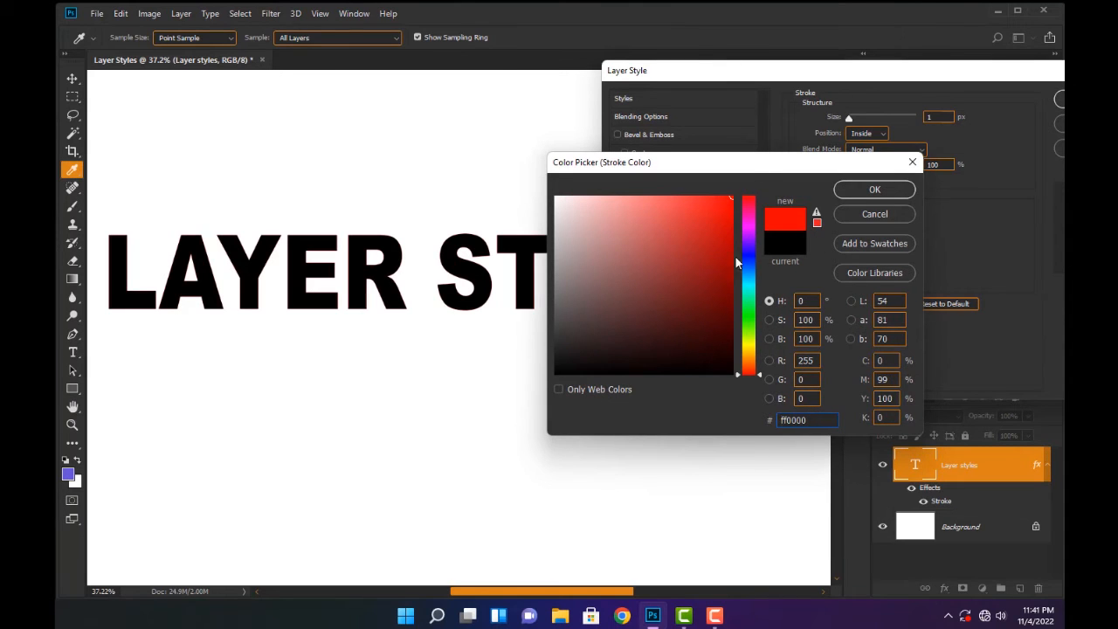
click(873, 190)
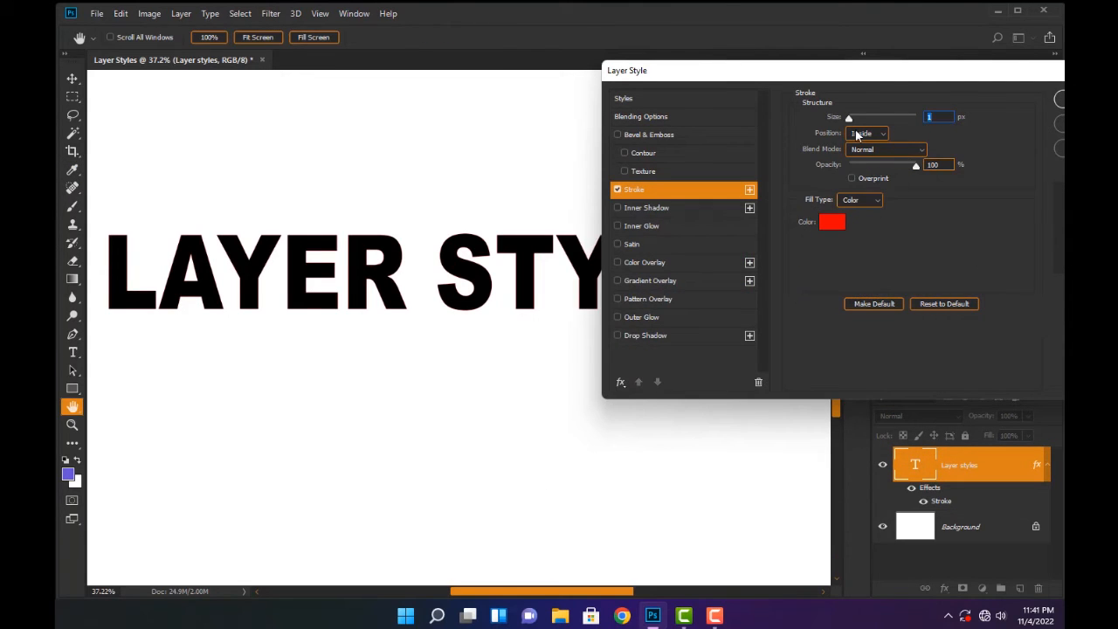
Try the Inside stroke at a size of 21 px and return it to 1 px
drag(852, 119, 858, 117)
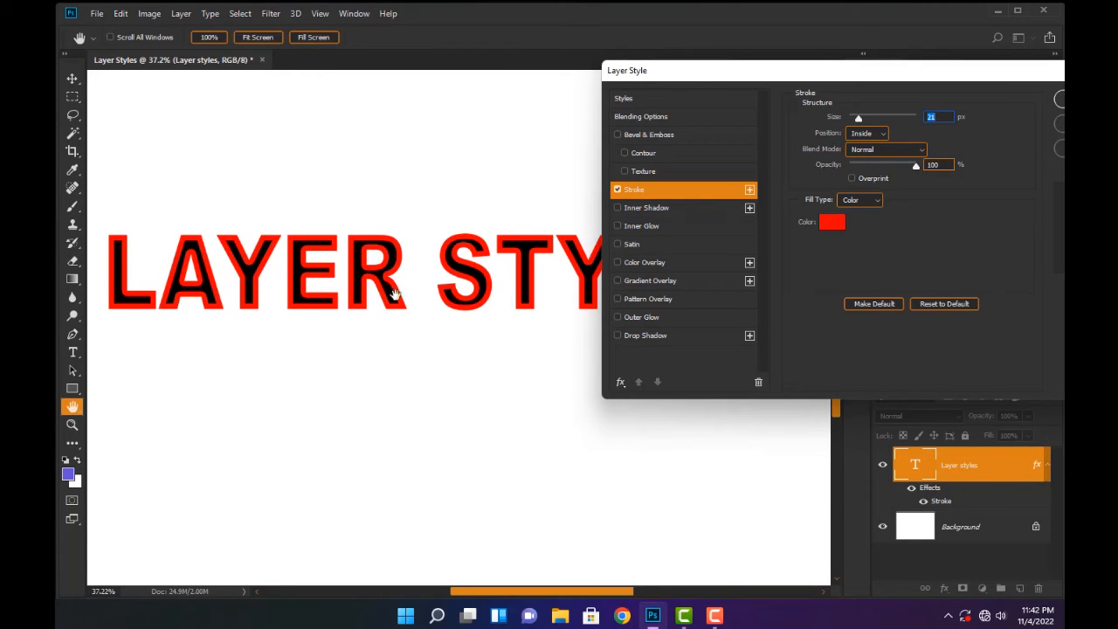
mouse_move(861, 117)
mouse_down()
mouse_move(874, 117)
mouse_move(830, 129)
mouse_up()
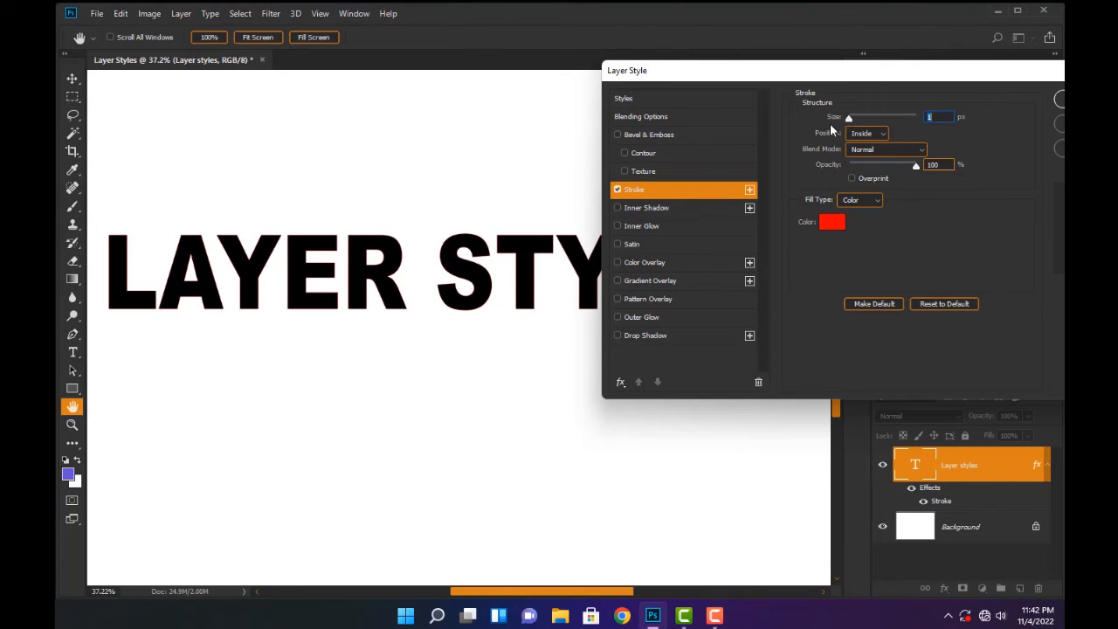
Set the stroke position to Outside and its size to 8 px
click(883, 136)
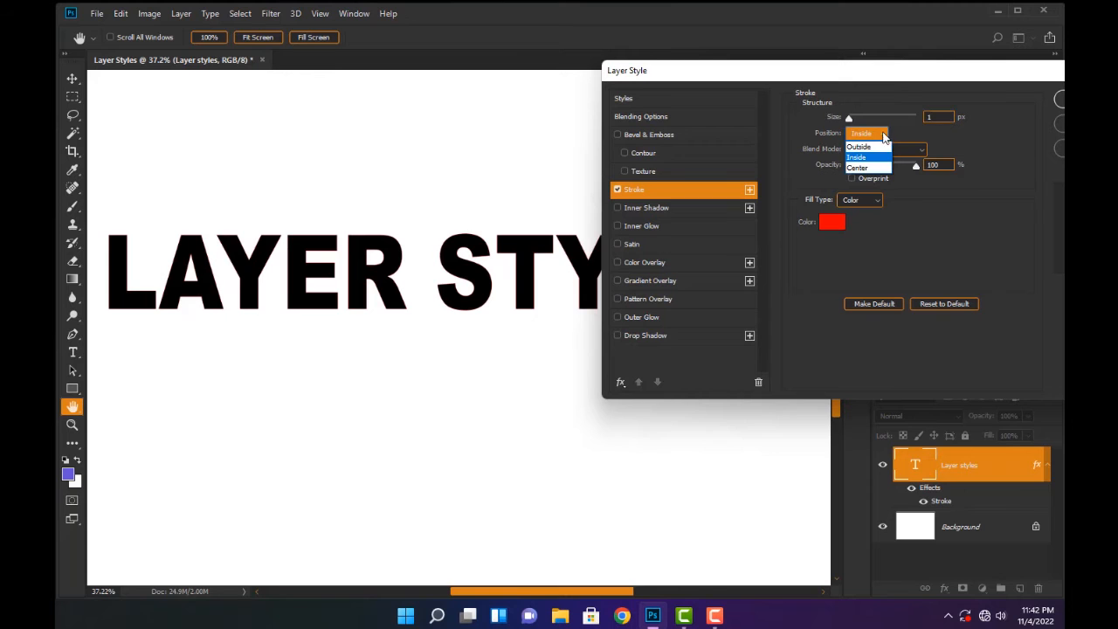
click(860, 148)
mouse_move(848, 118)
mouse_down()
mouse_move(866, 118)
mouse_move(854, 119)
mouse_up()
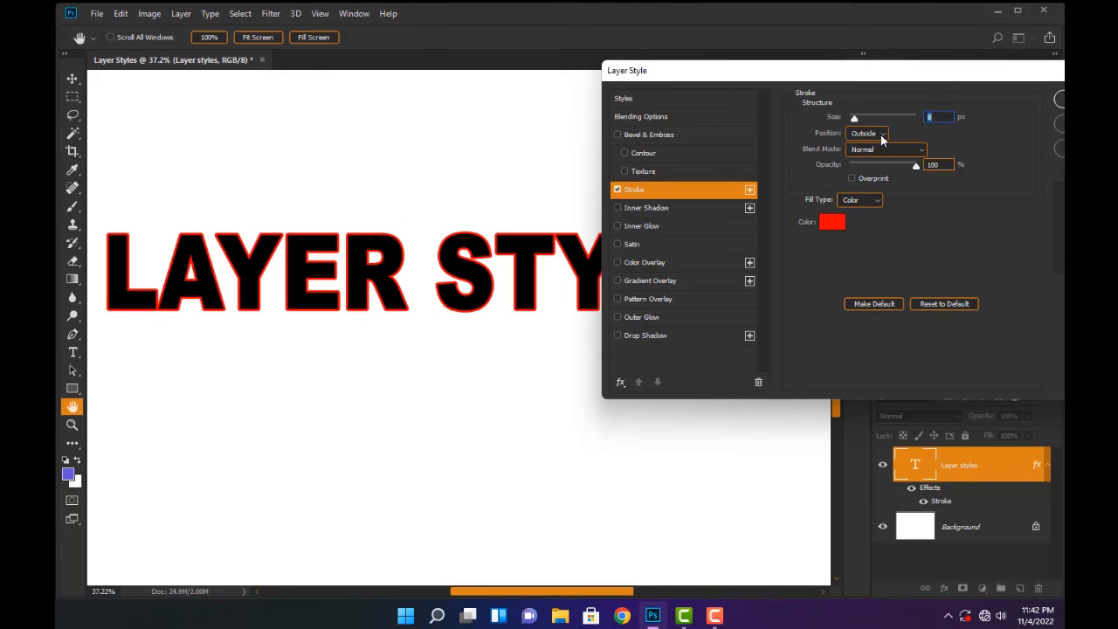
Try the stroke at the Center position with a 21 px size, and return it to Outside at 9 px
click(881, 138)
click(857, 169)
mouse_move(854, 120)
mouse_down()
mouse_move(908, 123)
mouse_move(844, 121)
mouse_move(860, 129)
mouse_up()
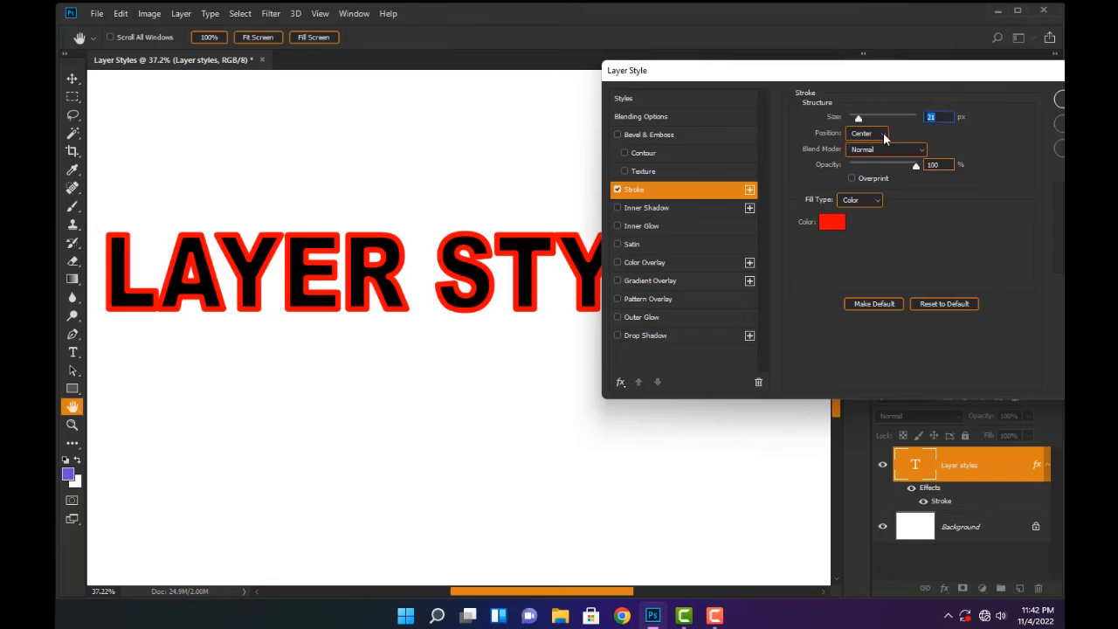
click(882, 136)
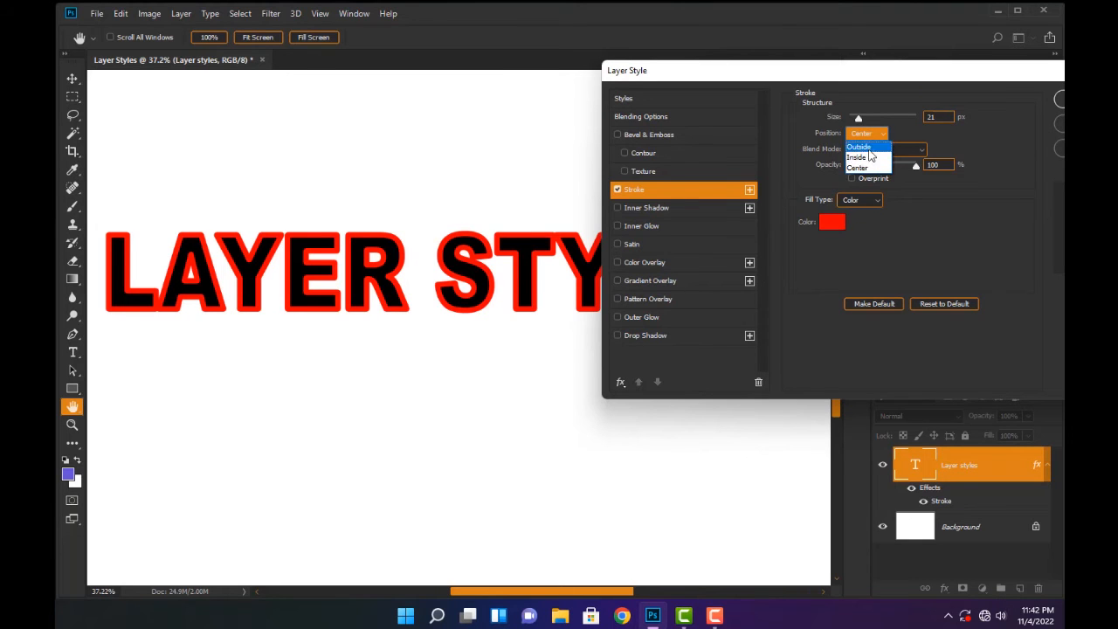
click(862, 147)
drag(865, 123, 854, 117)
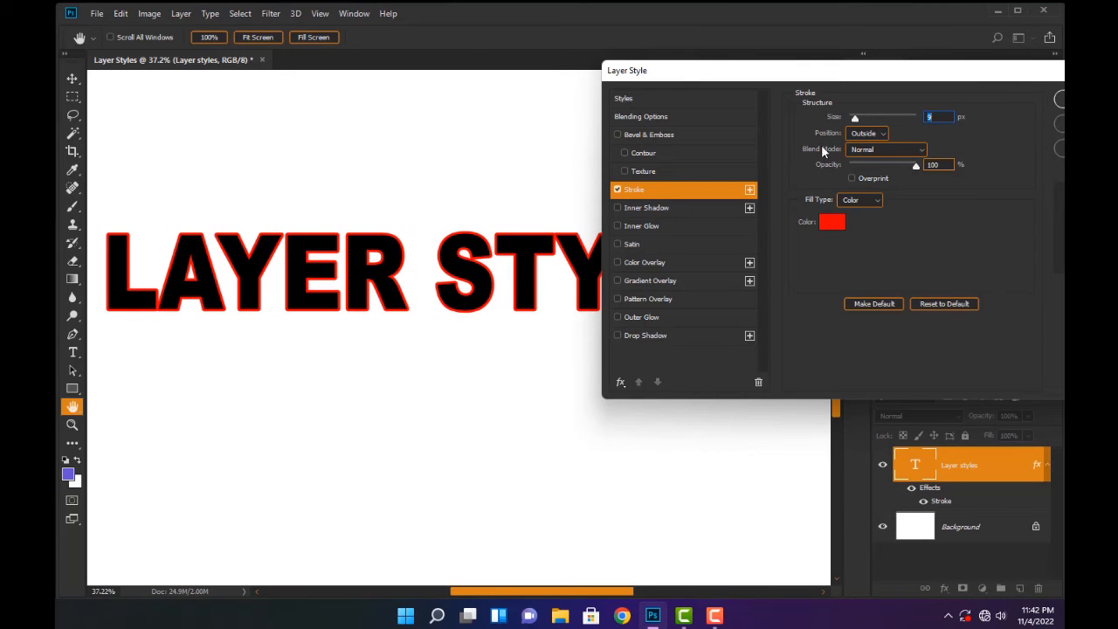
Try the Dissolve blend mode on the stroke at 42% opacity, enlarging its size to 224 px and reducing it to 38 px
click(926, 151)
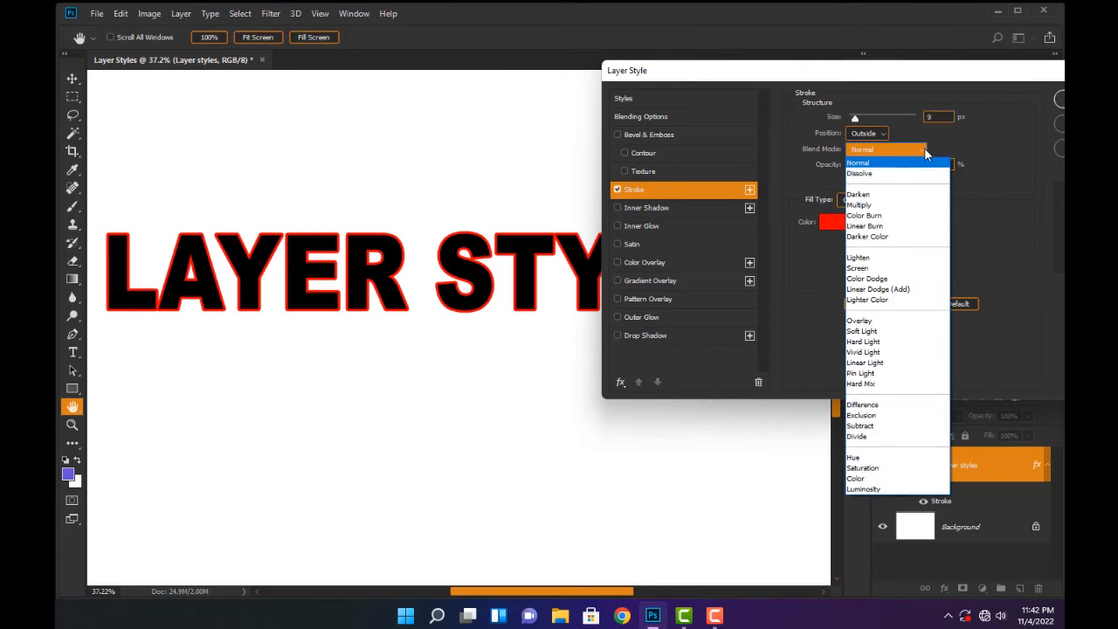
click(860, 174)
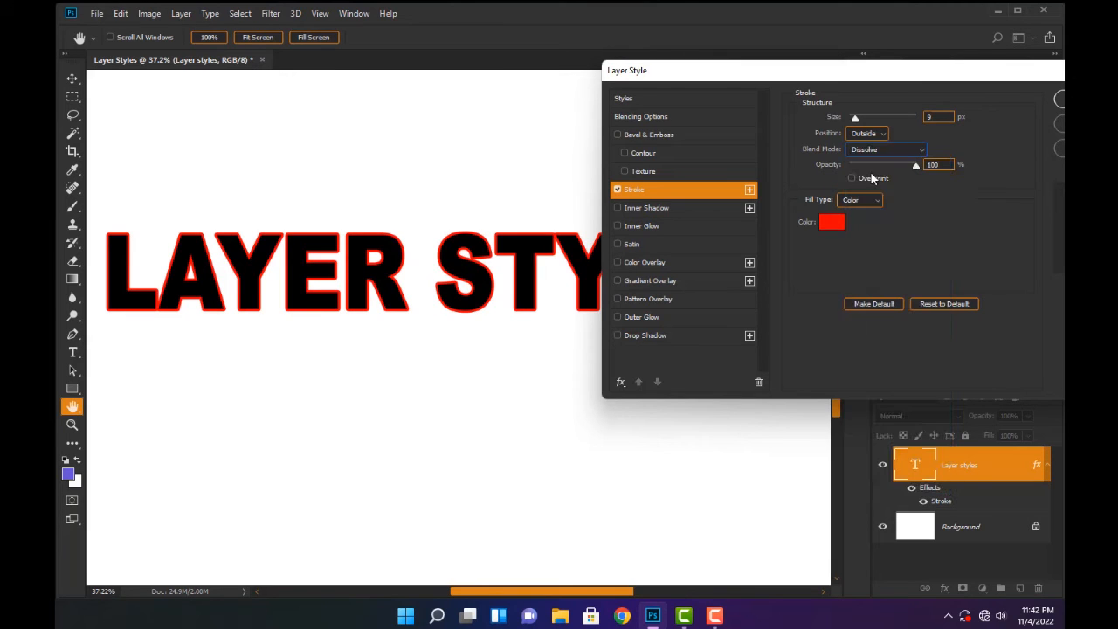
drag(914, 169, 878, 162)
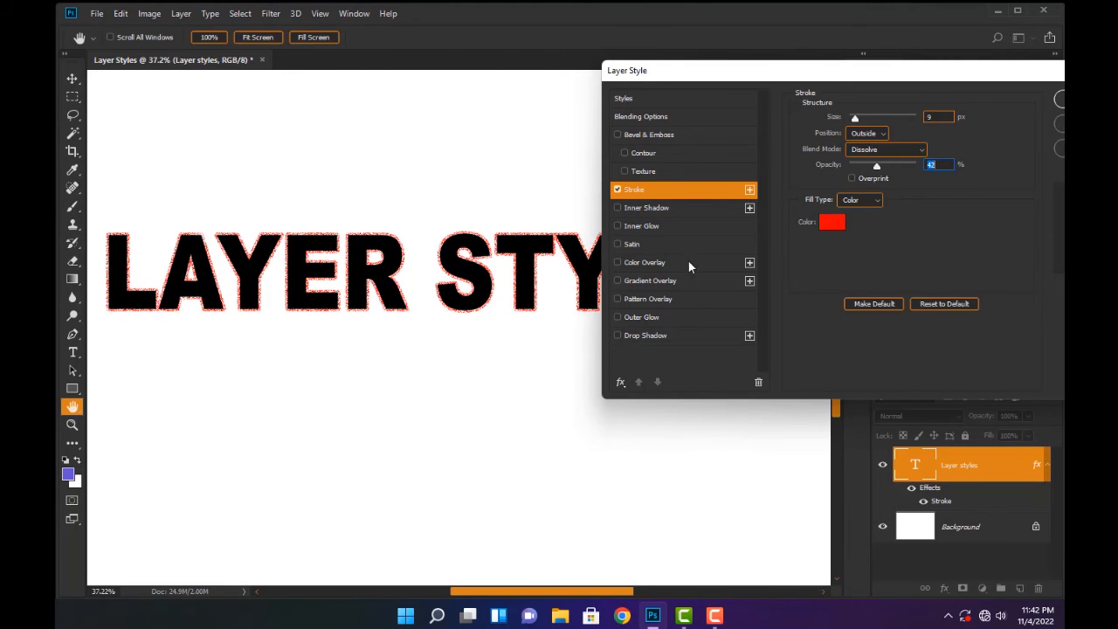
drag(459, 251, 502, 203)
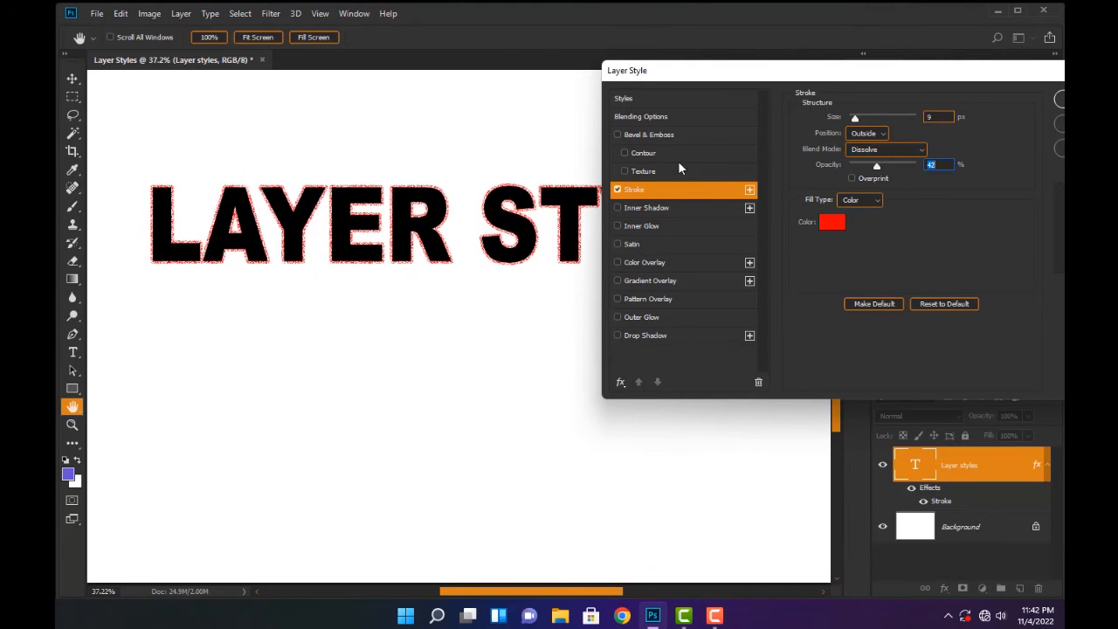
drag(855, 118, 905, 117)
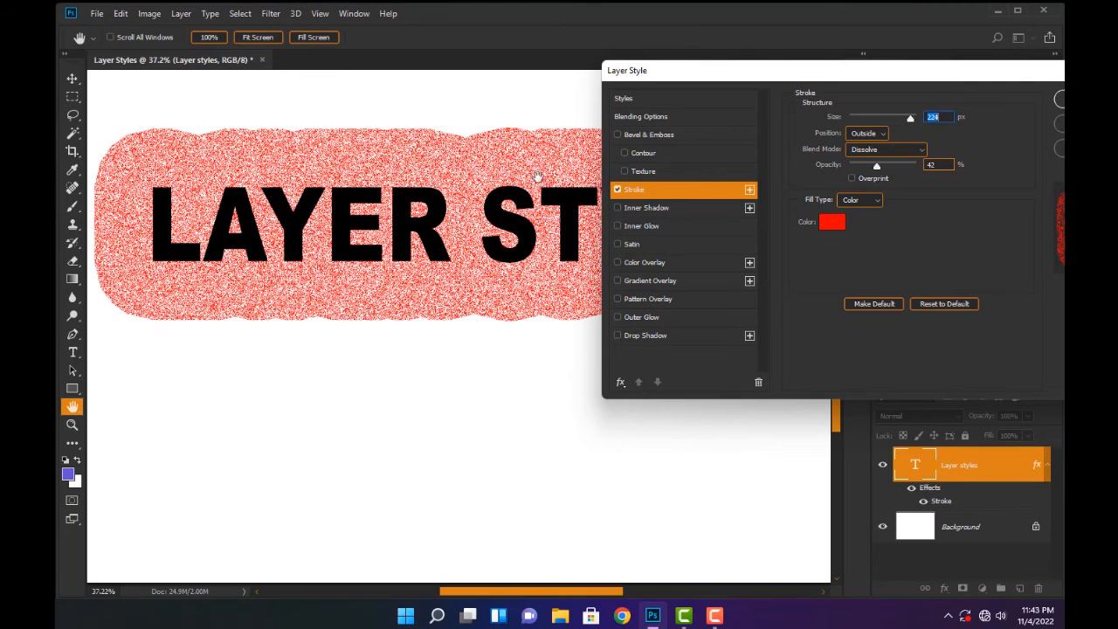
drag(909, 122, 863, 117)
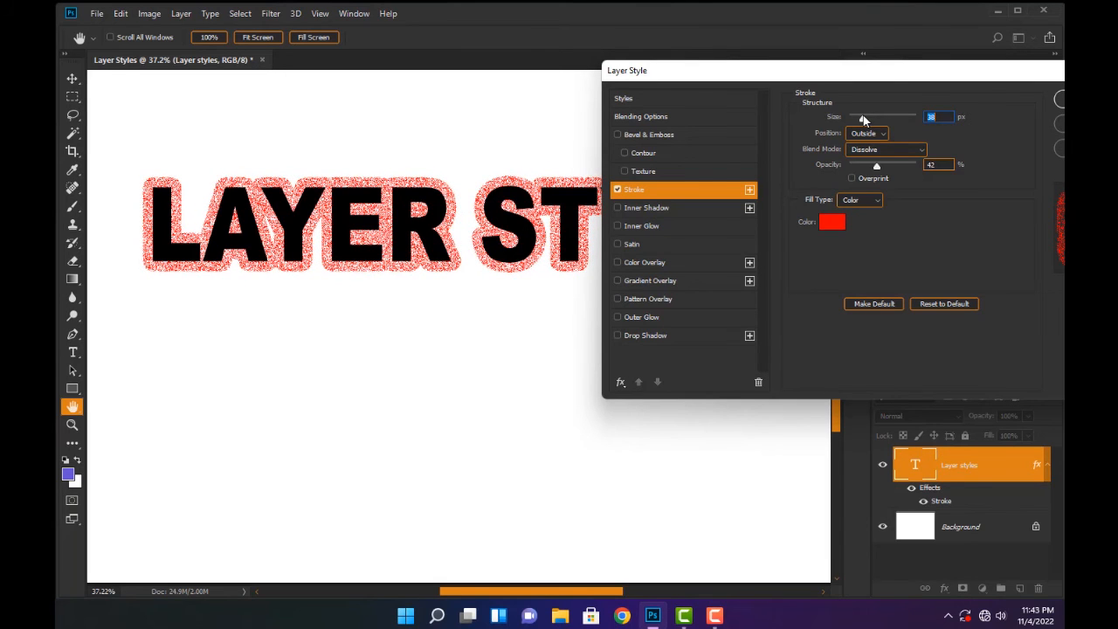
Return the stroke to Normal blend mode at 100% opacity with a size of 9 px
click(892, 150)
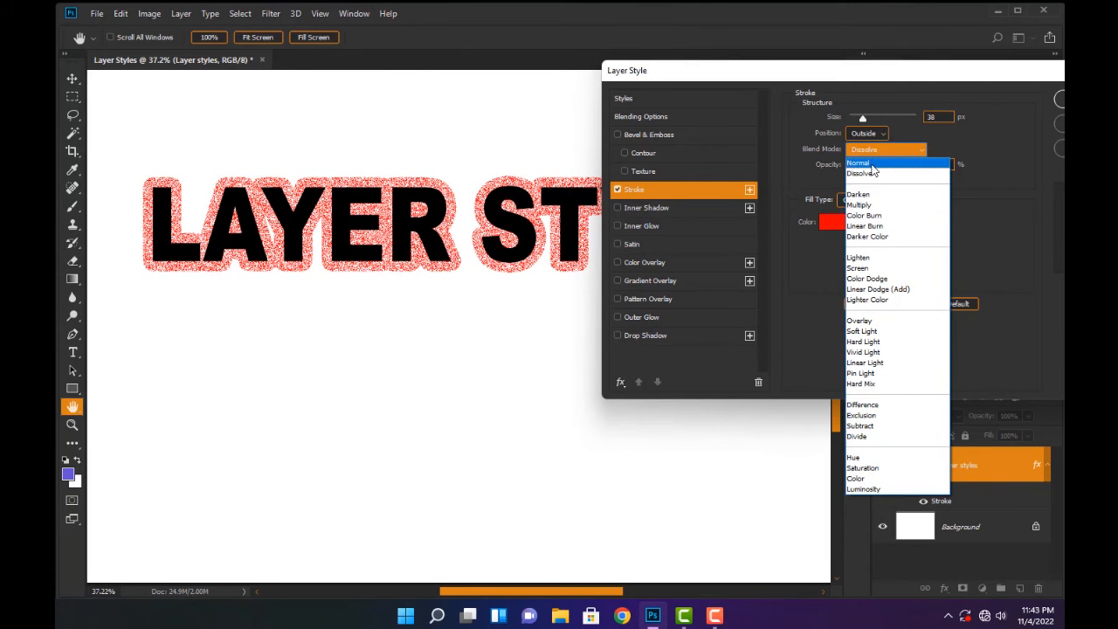
click(858, 162)
drag(877, 166, 916, 166)
drag(861, 122, 854, 118)
drag(527, 213, 499, 220)
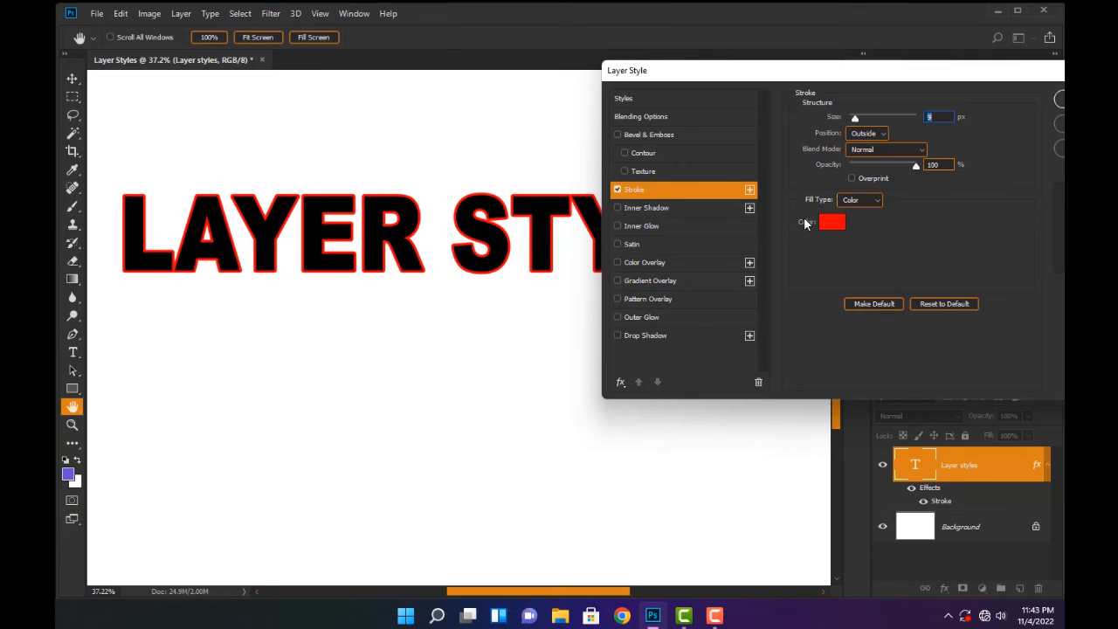
Review the stroke's color in the color picker and keep the red
click(832, 222)
mouse_move(621, 271)
mouse_down()
mouse_move(679, 301)
mouse_move(685, 320)
mouse_move(613, 342)
mouse_move(769, 157)
mouse_move(781, 180)
mouse_up()
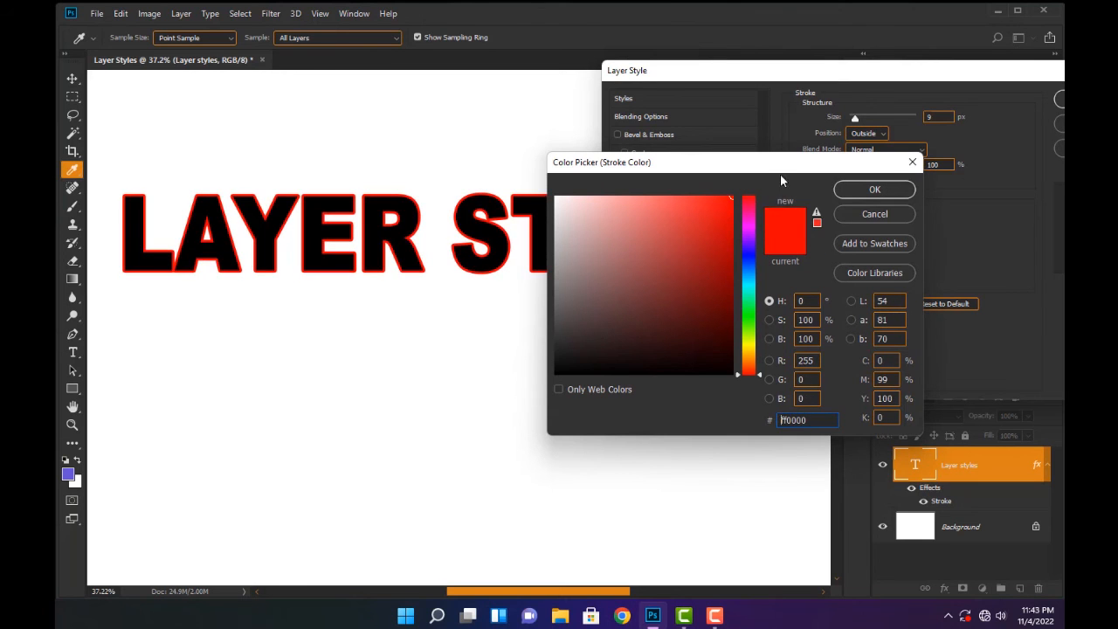
click(899, 189)
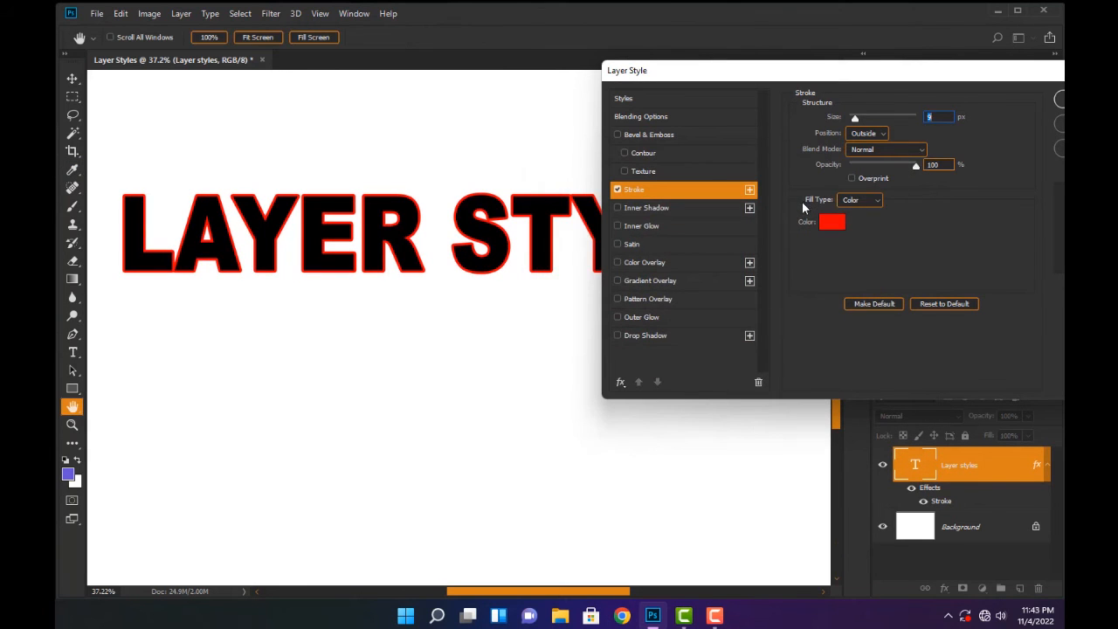
Change the stroke's fill type to Gradient and try repositioning the gradient across the lettering
click(876, 201)
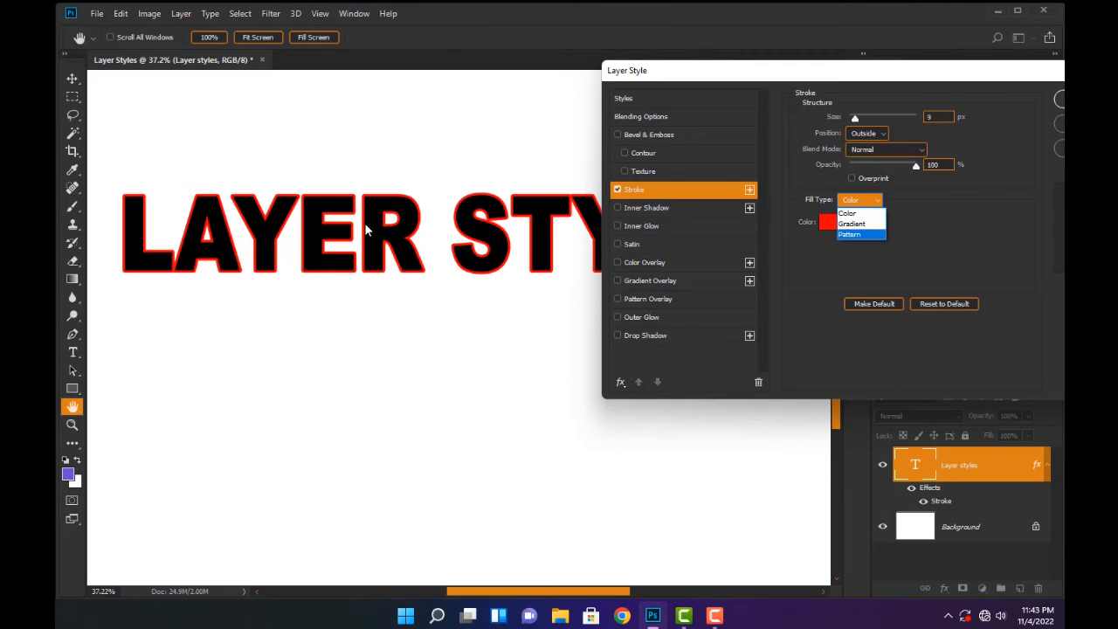
click(856, 224)
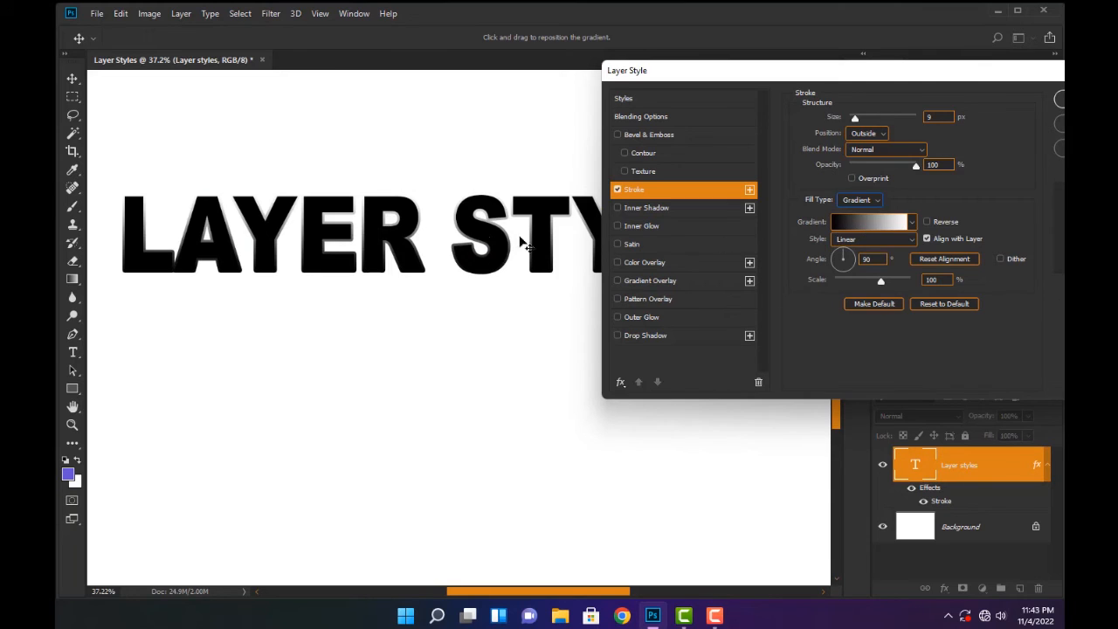
drag(444, 260, 405, 288)
drag(431, 252, 390, 222)
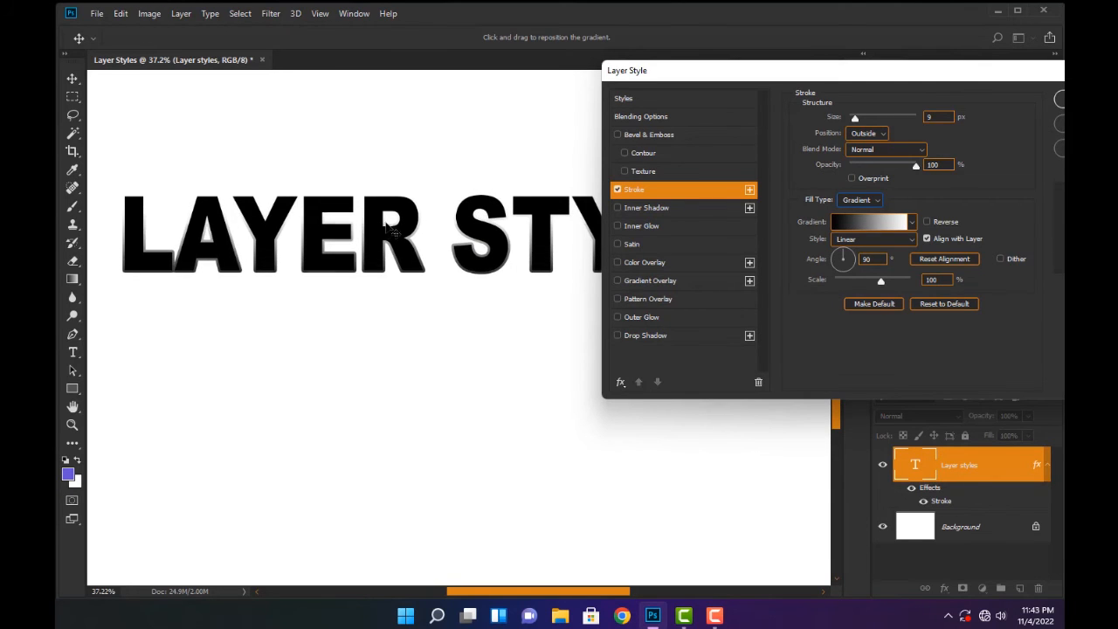
drag(204, 253, 246, 245)
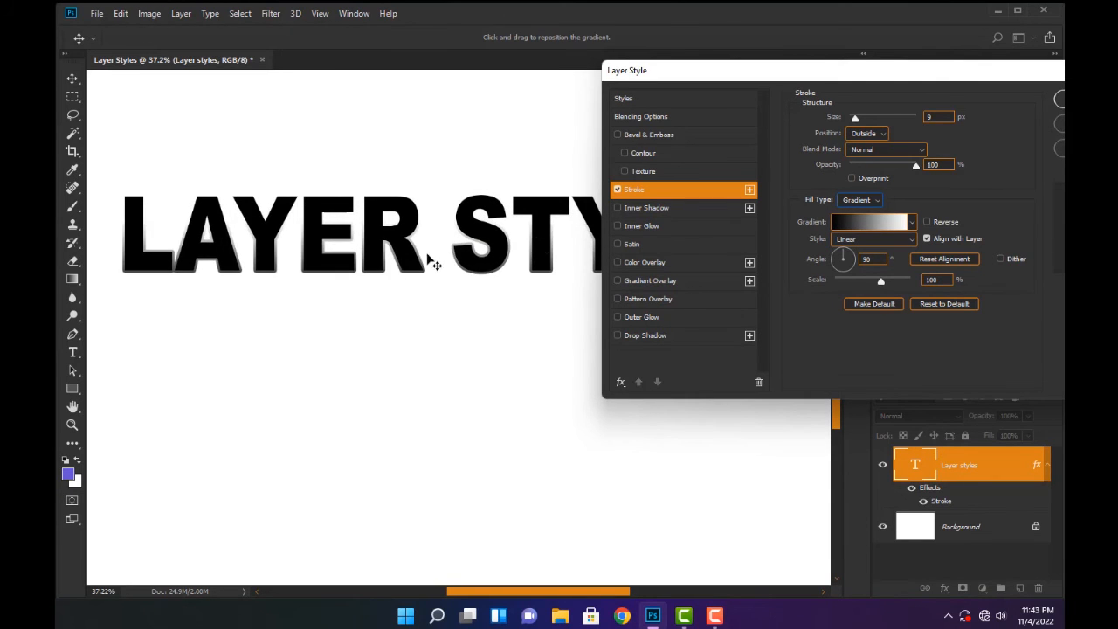
mouse_move(397, 255)
mouse_down()
mouse_move(357, 326)
mouse_move(406, 278)
mouse_move(427, 221)
mouse_move(418, 264)
mouse_move(420, 250)
mouse_move(434, 259)
mouse_up()
Set the first color stop of the stroke gradient to red, ff0000
click(874, 222)
double_click(586, 351)
click(675, 257)
drag(675, 257, 746, 173)
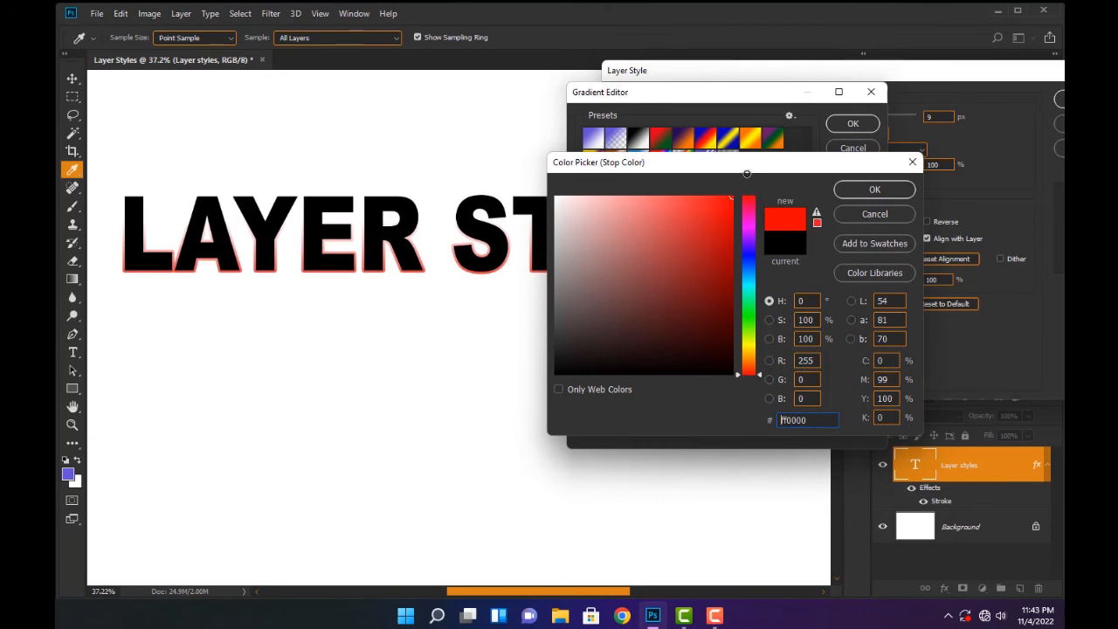
click(869, 188)
Set the gradient's end color stop to yellow, fffc00, and apply the edited gradient to the stroke
double_click(866, 352)
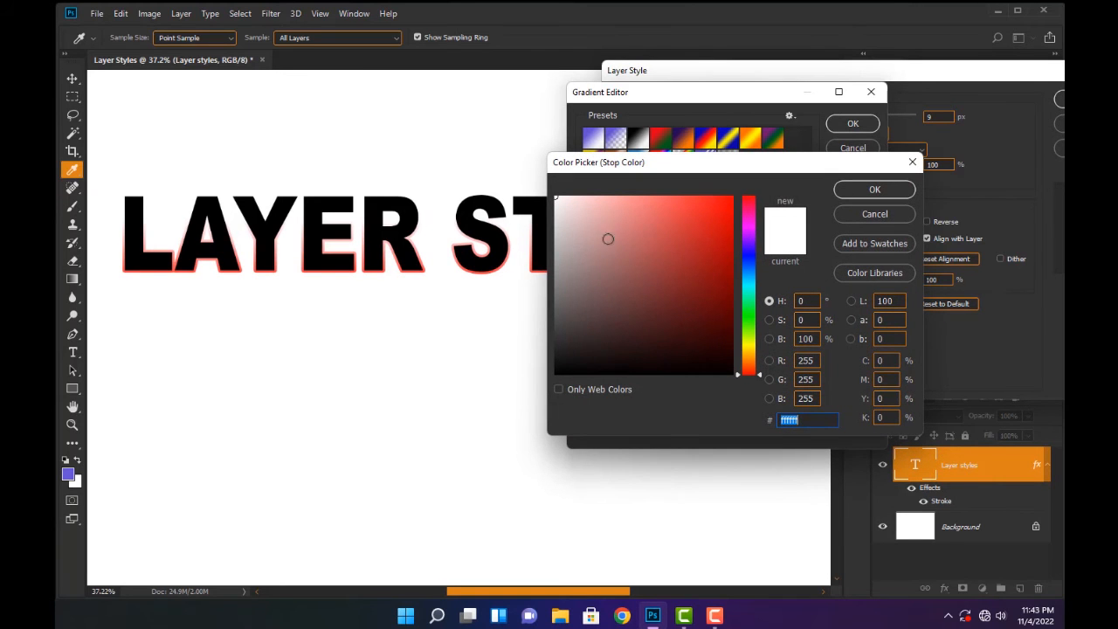
click(649, 198)
drag(744, 346, 752, 346)
drag(702, 246, 734, 195)
drag(748, 344, 752, 351)
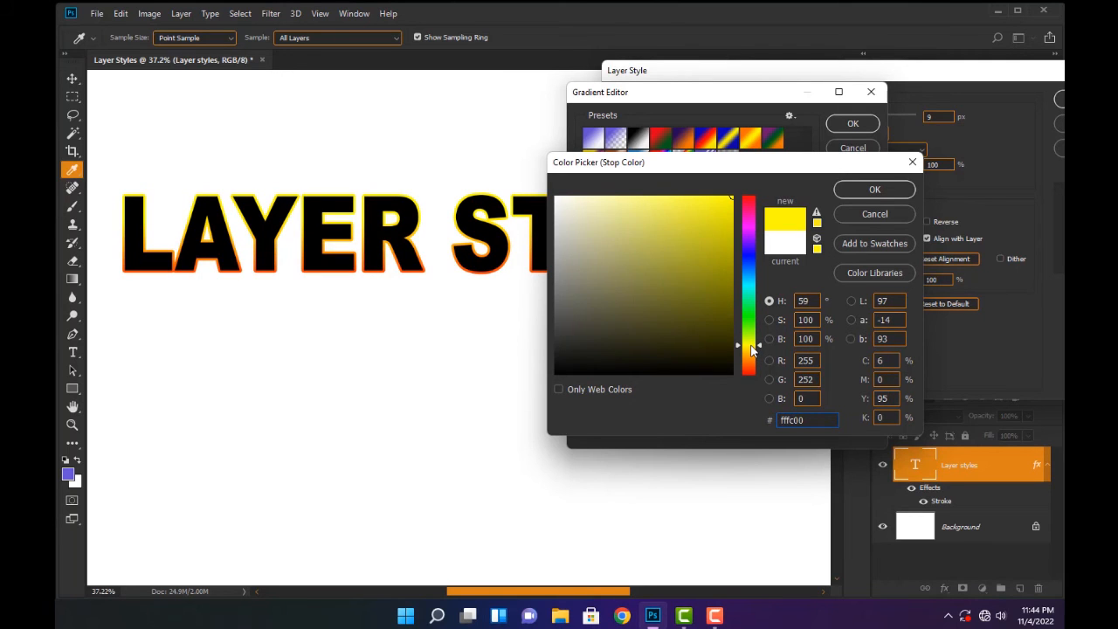
key(Return)
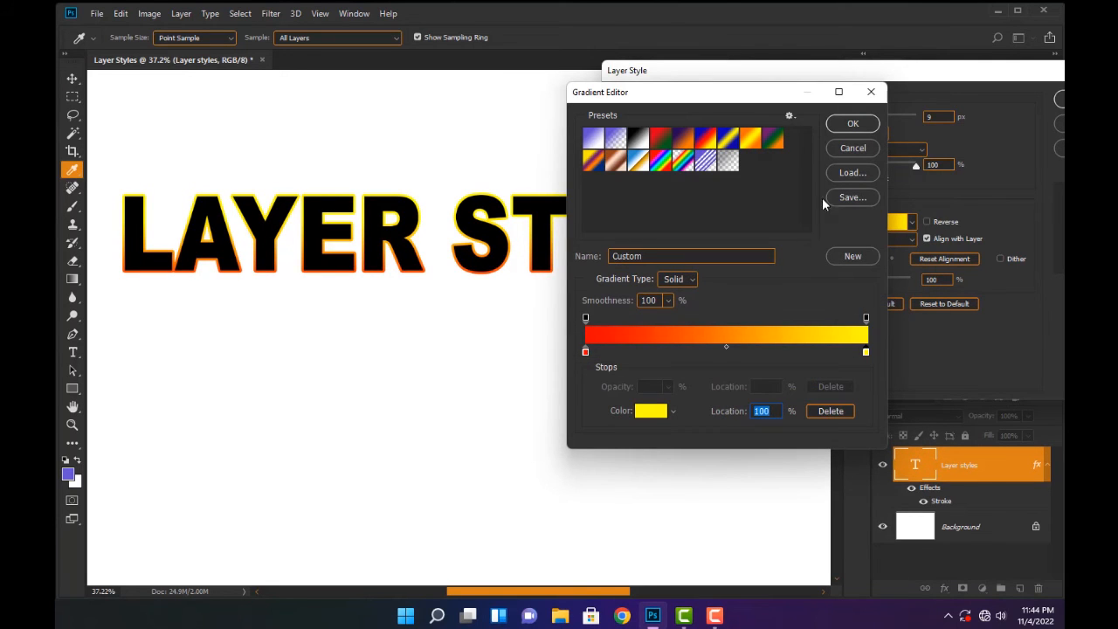
click(855, 124)
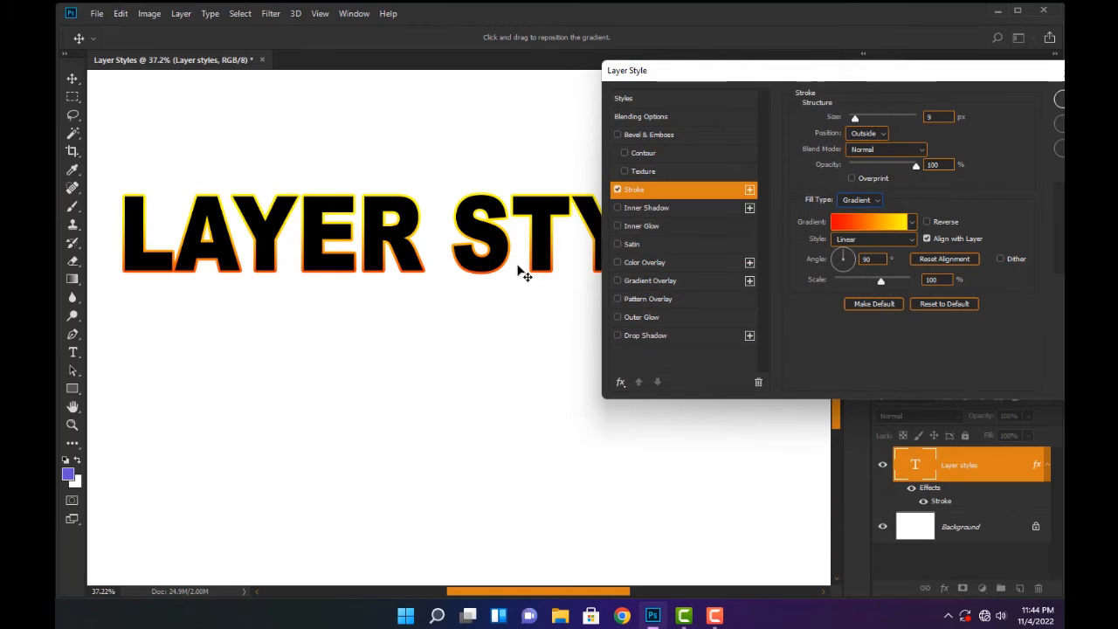
Try the Radial style for the stroke gradient and set its scale to 106%
mouse_move(517, 156)
mouse_down()
mouse_move(472, 192)
mouse_move(479, 230)
mouse_move(367, 170)
mouse_move(415, 134)
mouse_move(387, 189)
mouse_move(379, 177)
mouse_move(378, 191)
mouse_move(390, 180)
mouse_move(368, 193)
mouse_move(382, 172)
mouse_move(365, 182)
mouse_up()
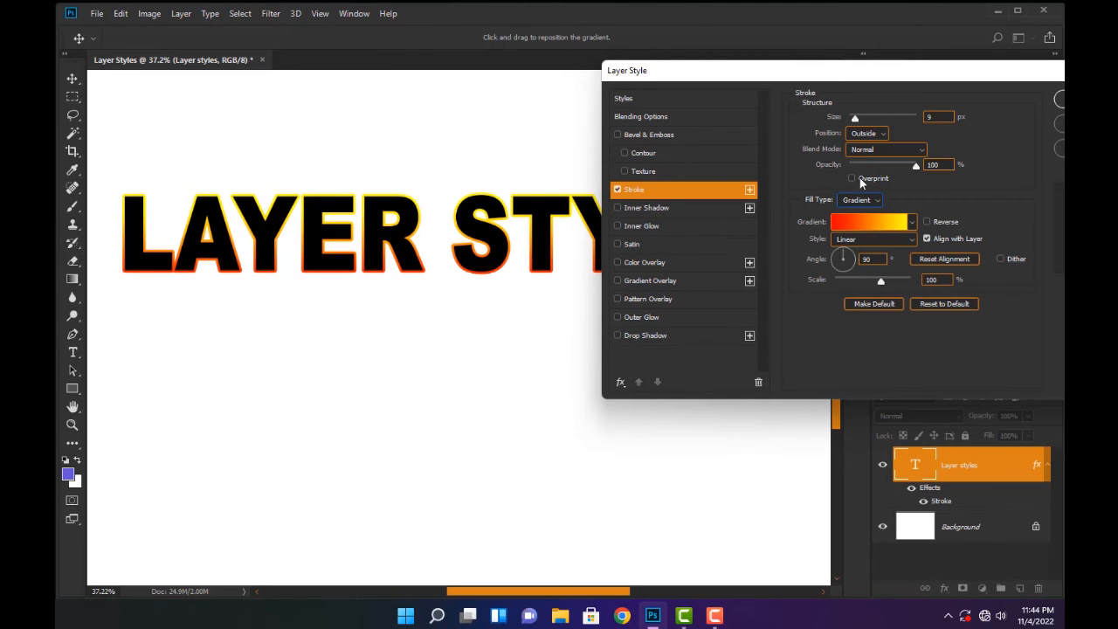
click(899, 239)
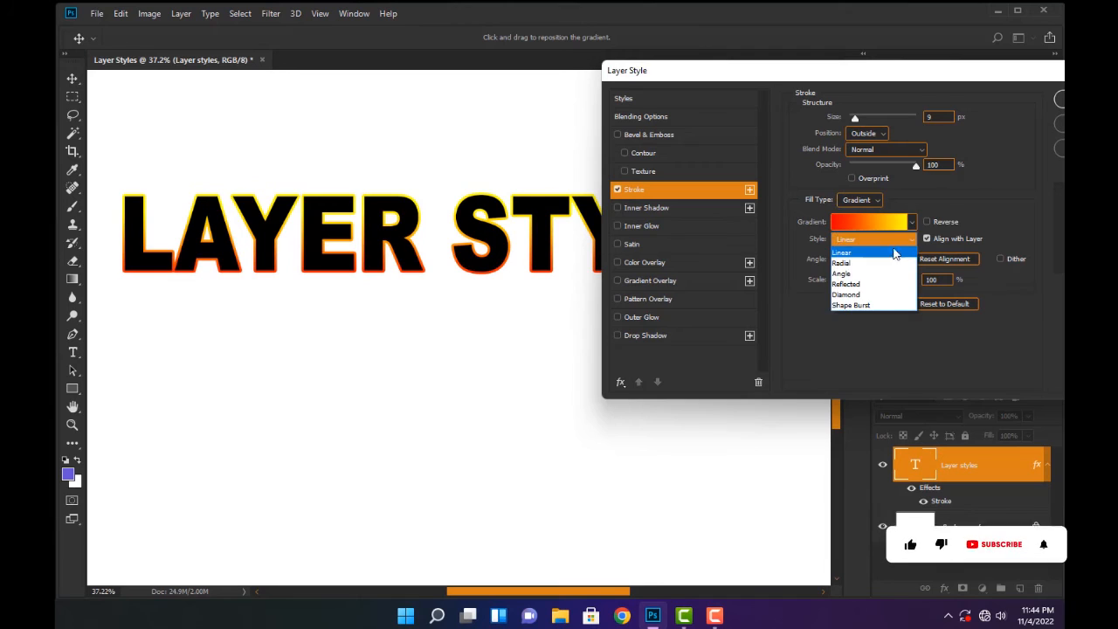
click(845, 264)
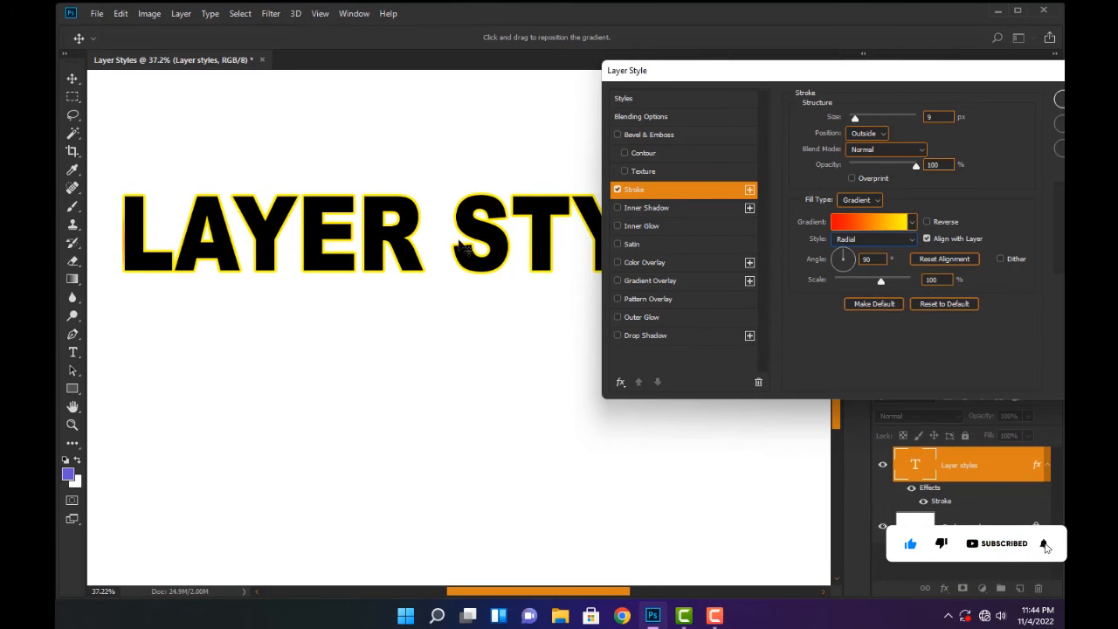
mouse_move(880, 280)
mouse_down()
mouse_move(943, 279)
mouse_move(825, 278)
mouse_move(990, 280)
mouse_up()
drag(884, 291, 883, 291)
Try the Angle and Shape Burst gradient styles on the stroke, with the scale set to 100%
click(869, 239)
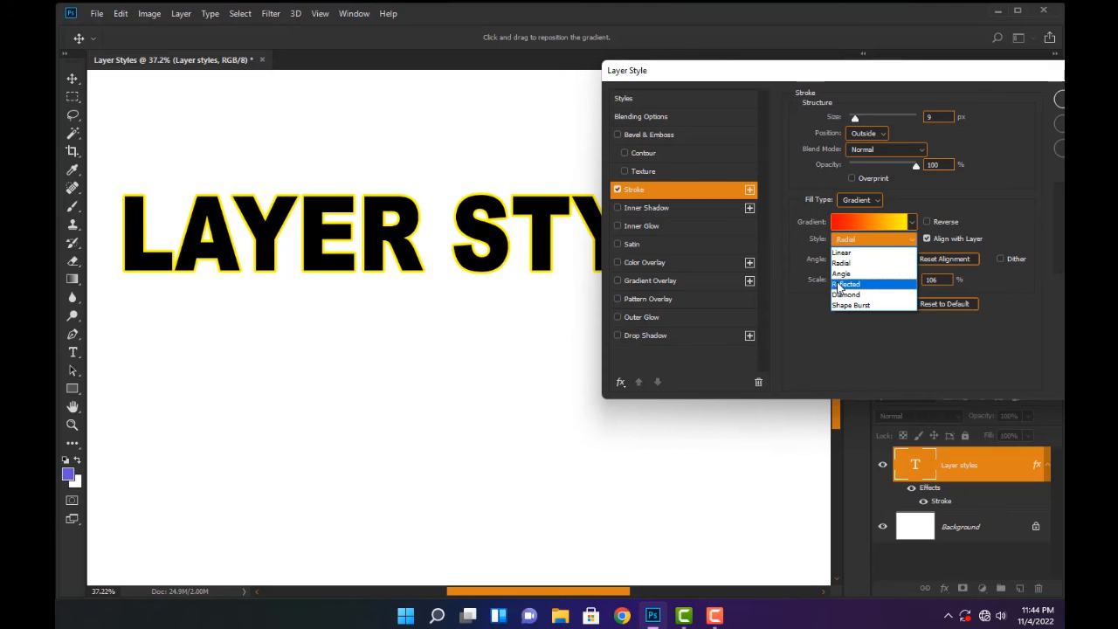
click(846, 273)
click(892, 233)
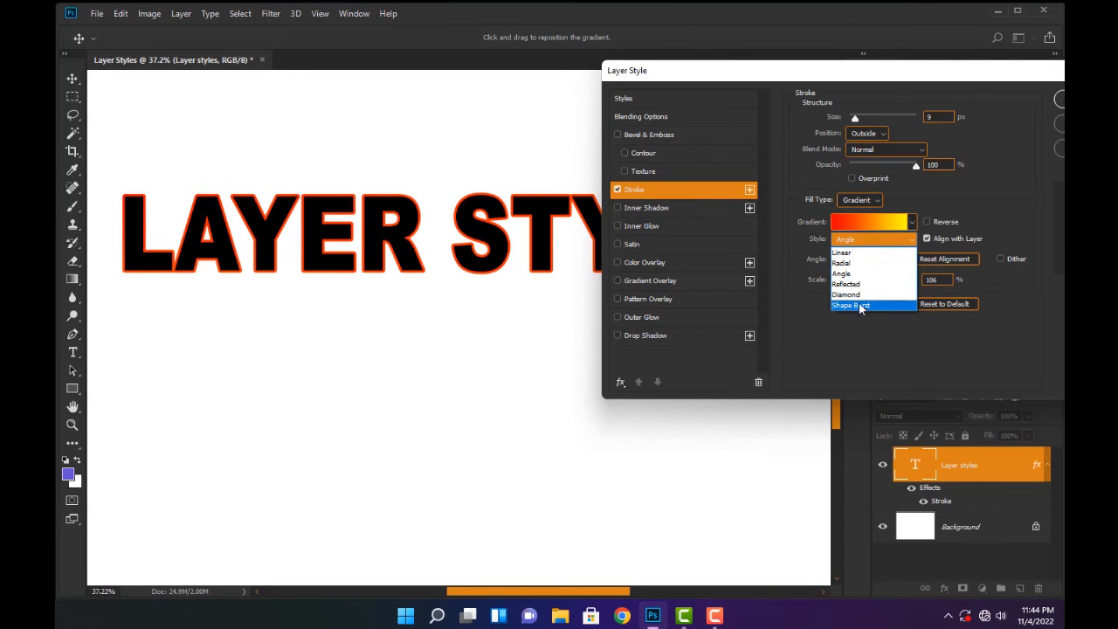
click(861, 304)
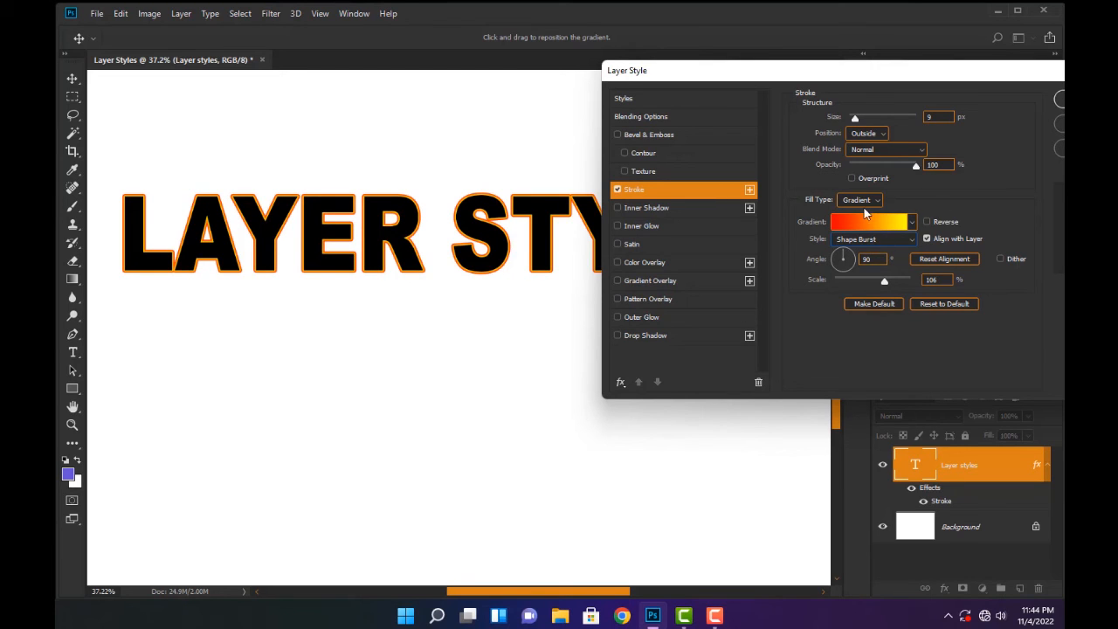
mouse_move(882, 281)
mouse_down()
mouse_move(897, 280)
mouse_move(880, 282)
mouse_up()
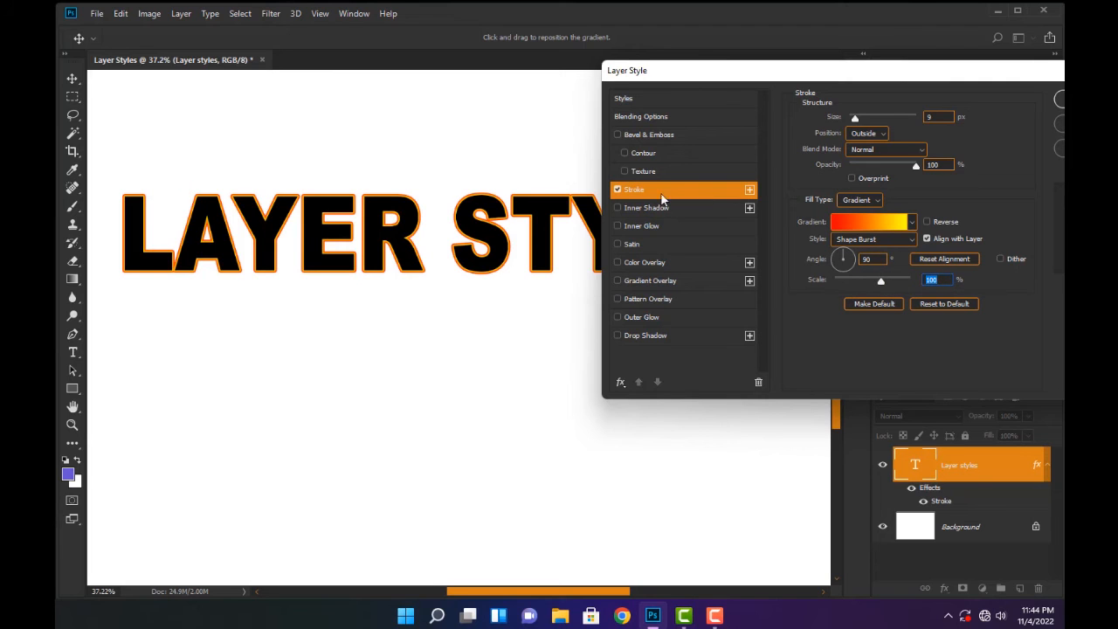
Set the stroke size to 18 px and its gradient to the Linear style with a 4° angle and 150% scale
mouse_move(855, 118)
mouse_down()
mouse_move(873, 119)
mouse_move(857, 117)
mouse_up()
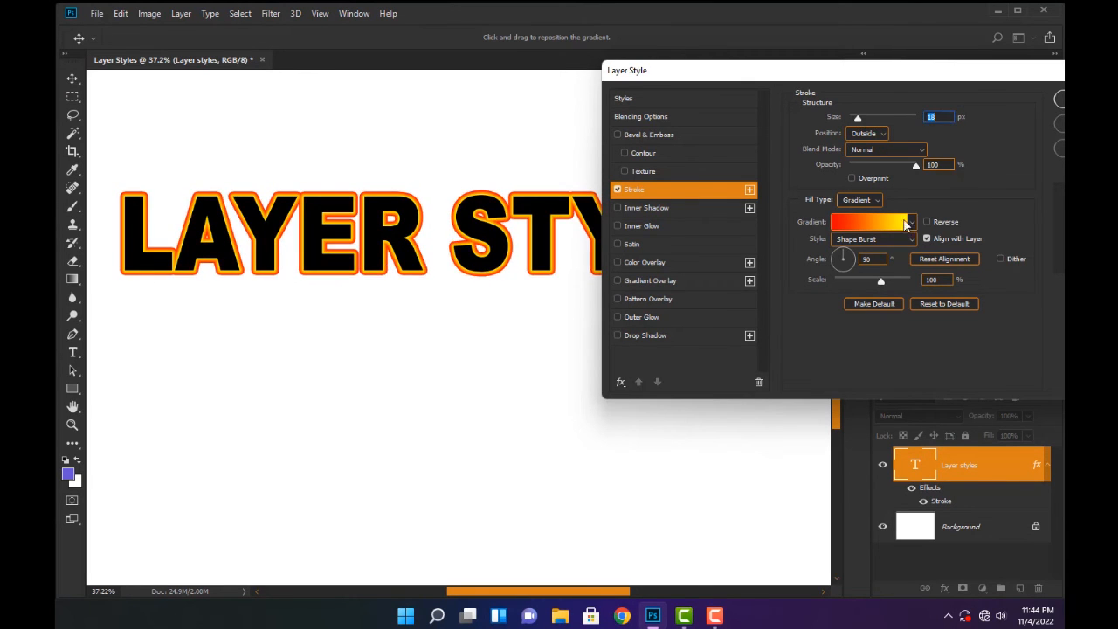
click(908, 239)
click(853, 252)
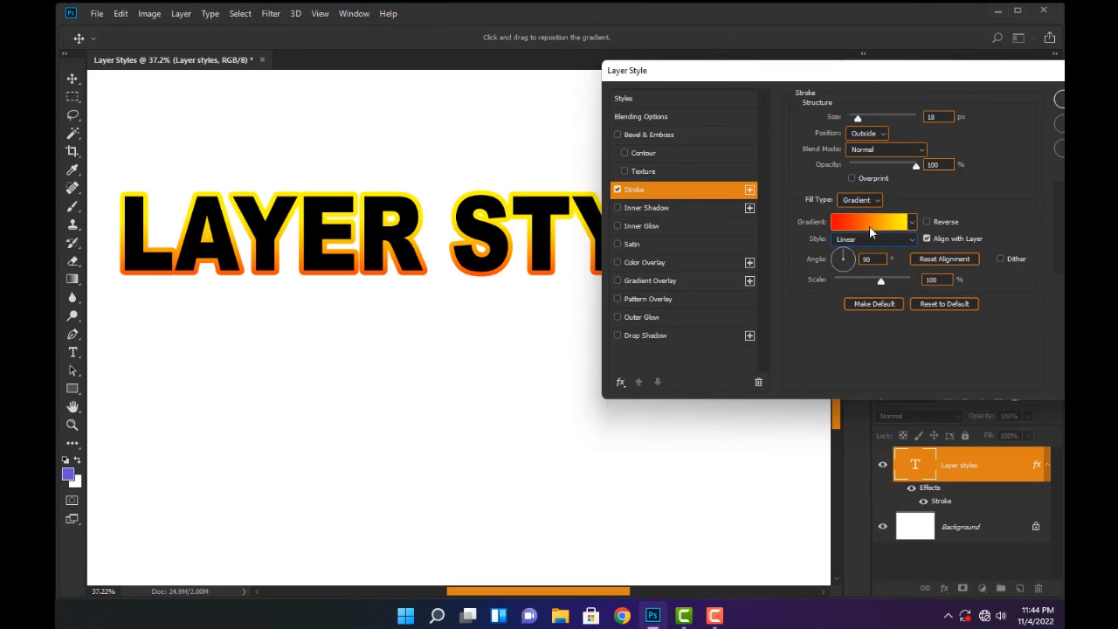
drag(841, 256, 829, 258)
text(0)
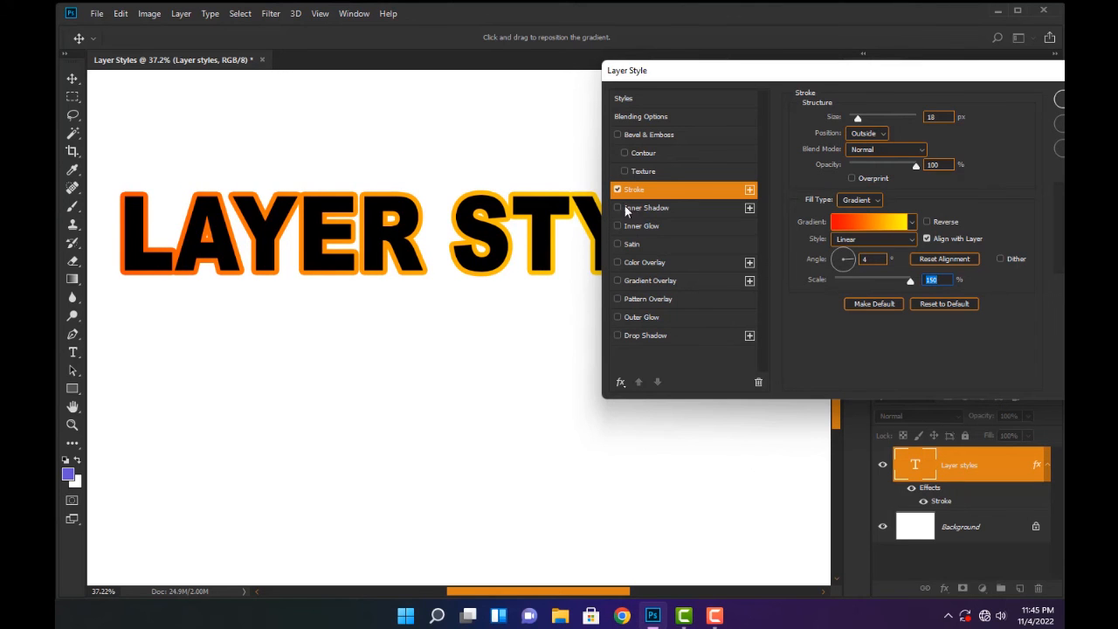
Enable a Drop Shadow on the text and offset it on the canvas to a 76° angle and 33 px distance
mouse_move(931, 82)
mouse_down()
mouse_move(734, 82)
mouse_move(798, 74)
mouse_up()
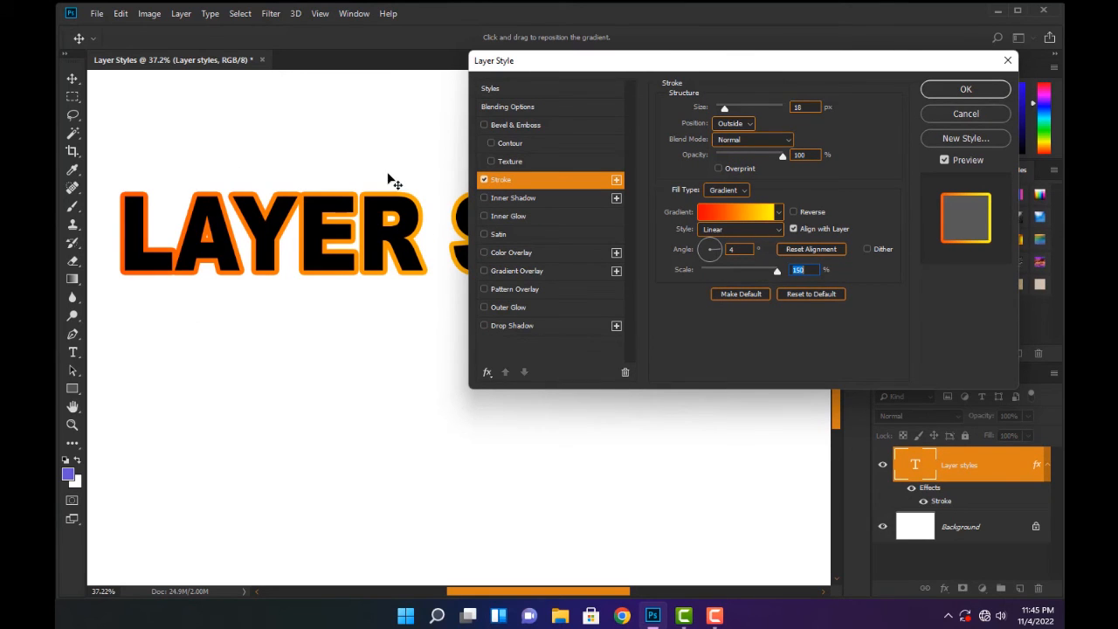
click(524, 325)
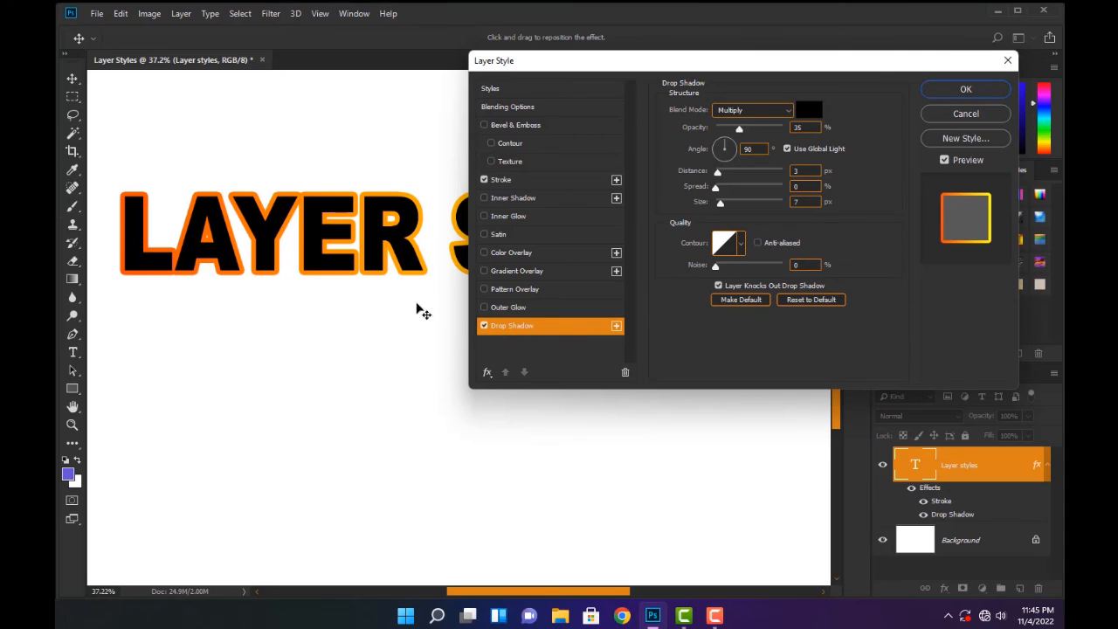
drag(400, 261, 405, 269)
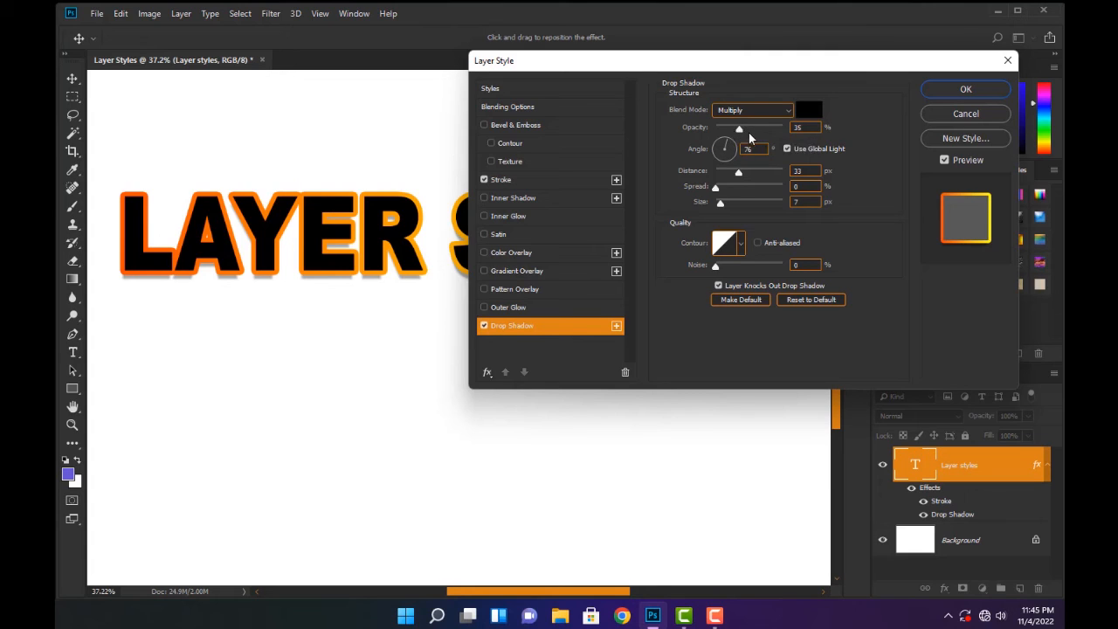
Set the drop shadow's opacity to 97% and size to 21 px, and reposition it to a 78° angle and 35 px distance
drag(741, 127, 782, 128)
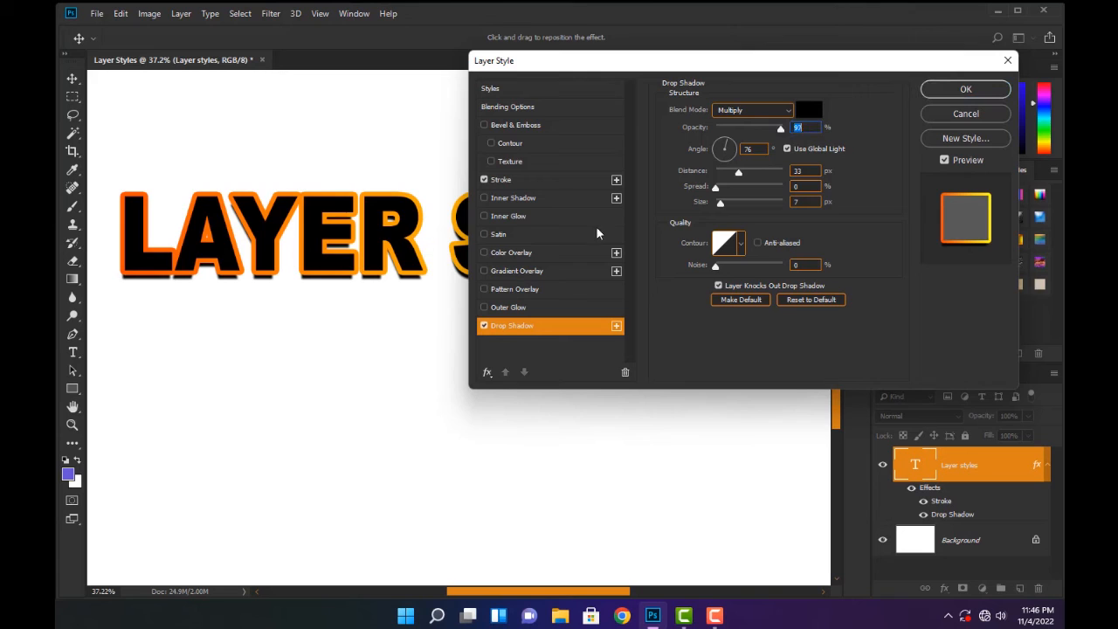
mouse_move(752, 172)
mouse_down()
mouse_move(736, 175)
mouse_move(752, 175)
mouse_up()
drag(264, 264, 346, 259)
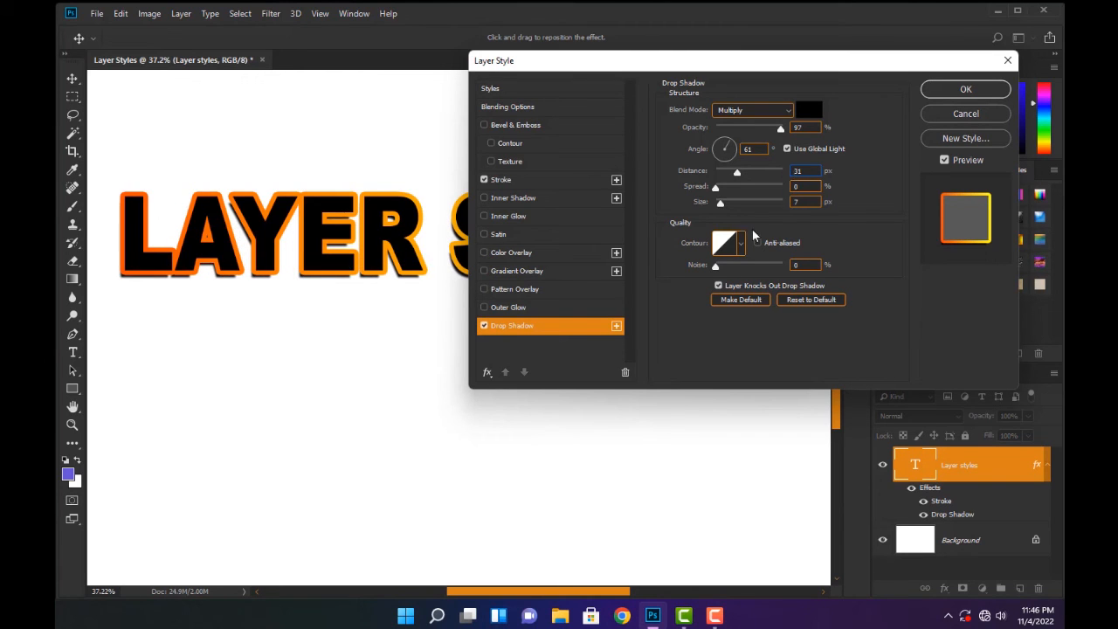
mouse_move(717, 190)
mouse_down()
mouse_move(735, 187)
mouse_move(718, 186)
mouse_move(728, 206)
mouse_move(737, 199)
mouse_move(725, 205)
mouse_up()
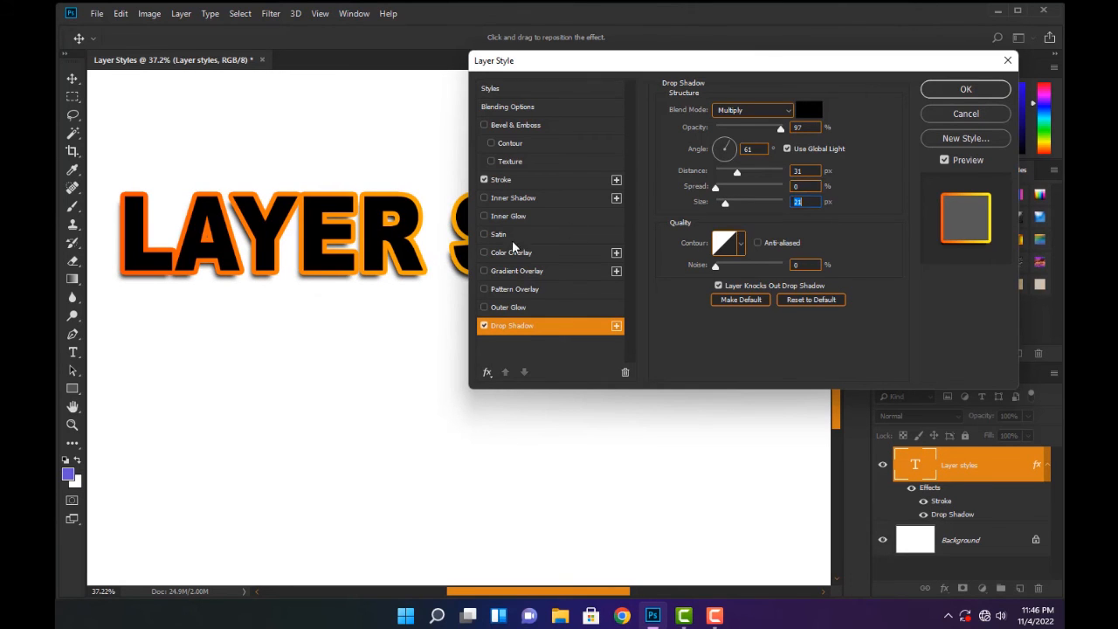
drag(429, 253, 432, 259)
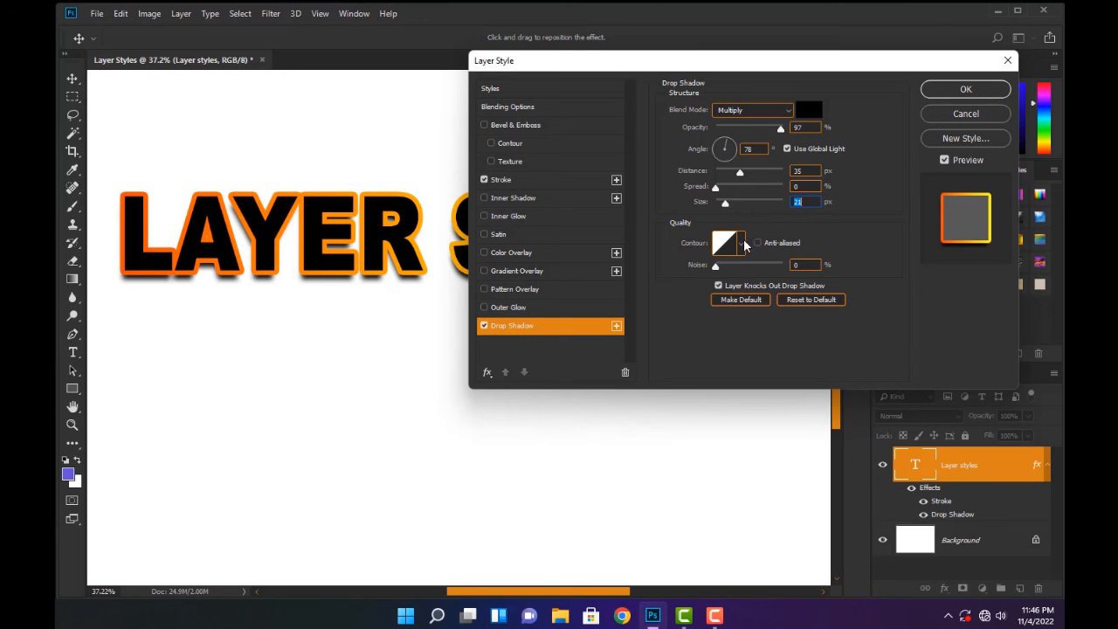
Try noise values of 92% and 67% on the drop shadow and return the noise to 0%
drag(715, 266, 777, 267)
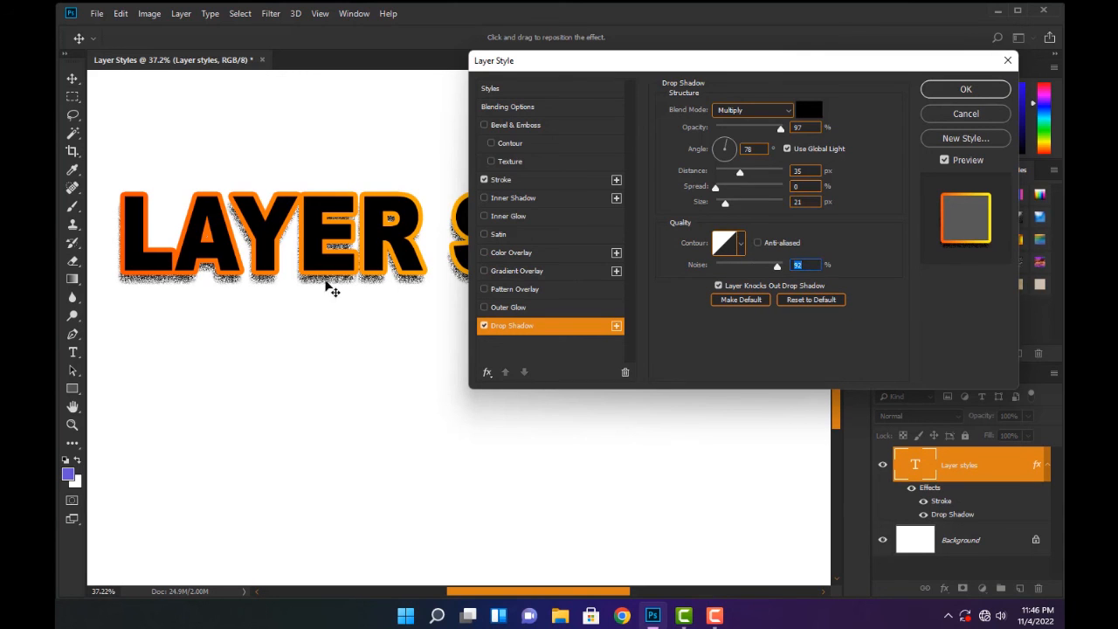
mouse_move(778, 266)
mouse_down()
mouse_move(734, 267)
mouse_move(760, 266)
mouse_up()
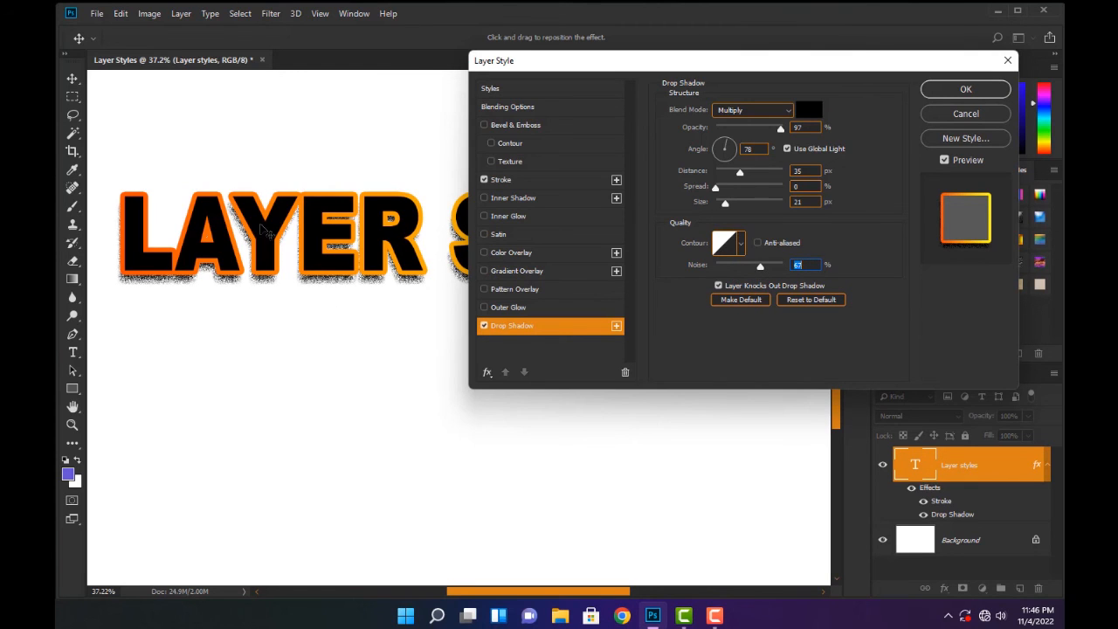
drag(731, 267, 691, 268)
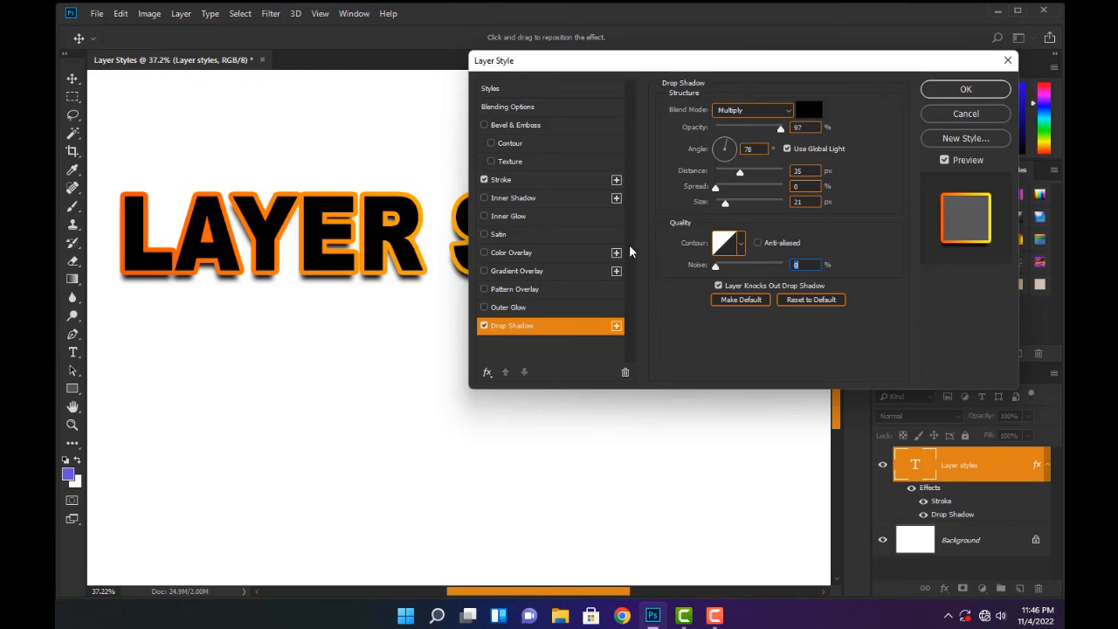
Try the preset contours on the drop shadow one after another and return to the straight linear contour
click(740, 244)
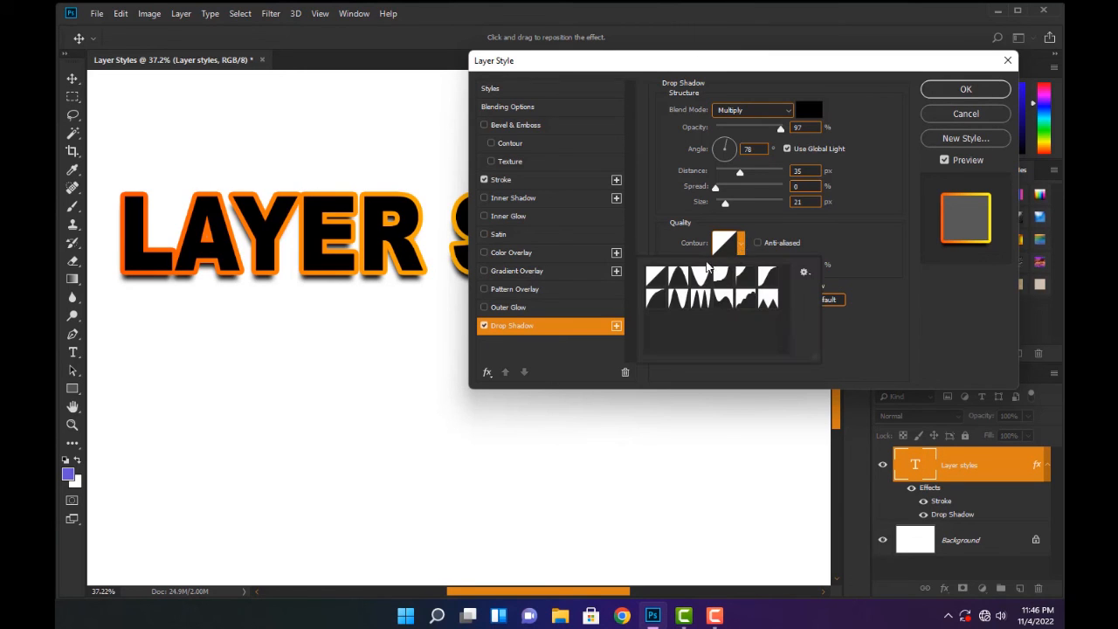
click(721, 287)
click(699, 299)
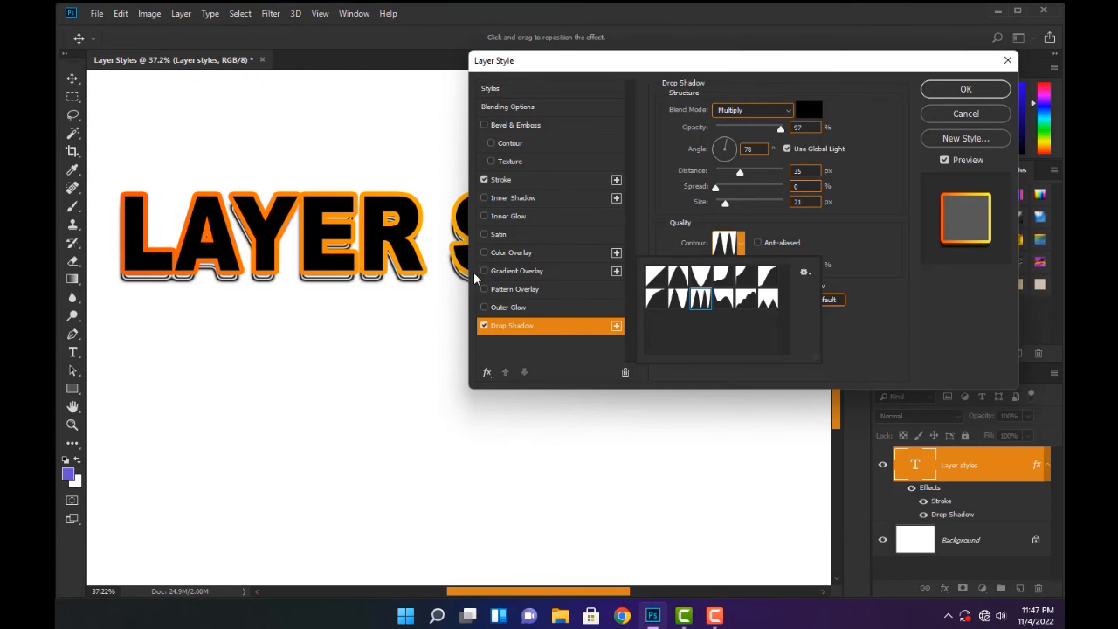
click(678, 299)
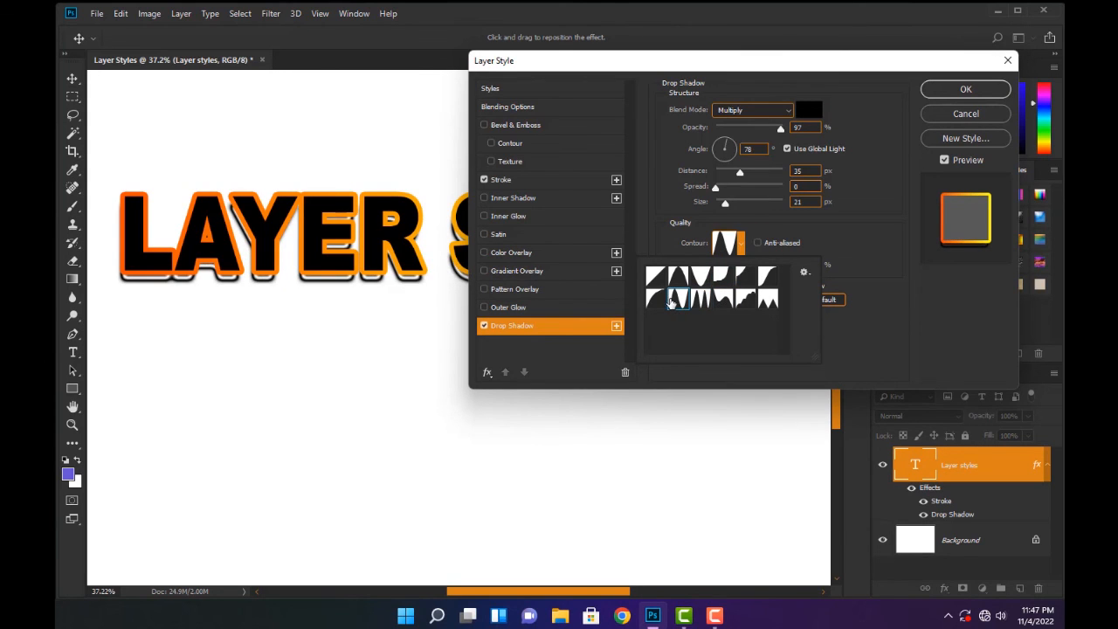
click(678, 276)
click(700, 276)
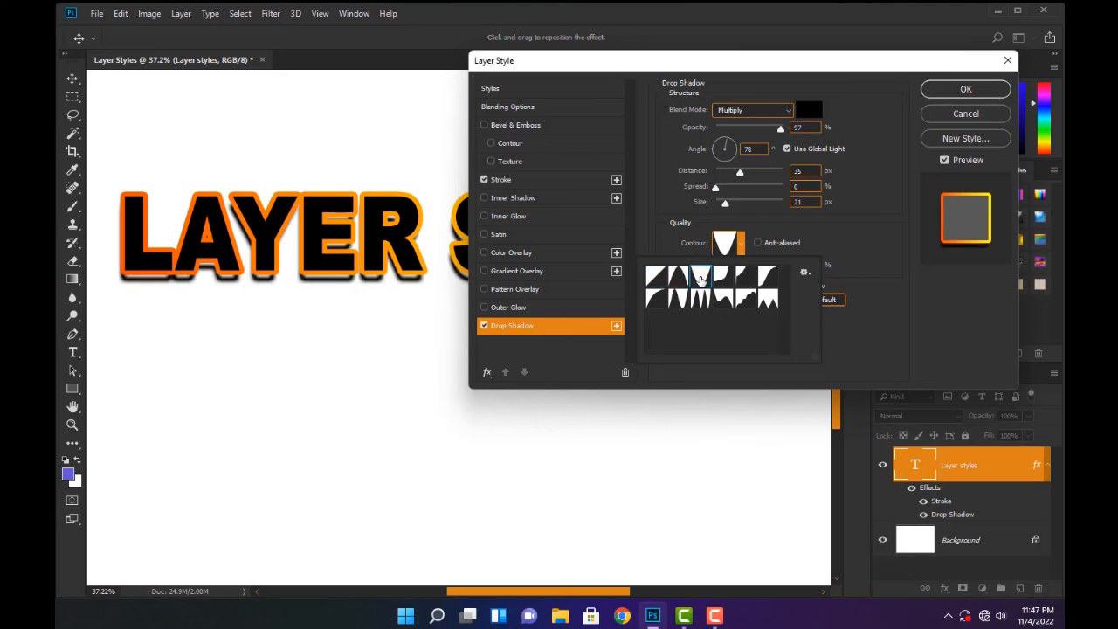
click(721, 276)
click(743, 276)
click(767, 276)
click(769, 298)
click(730, 299)
click(704, 300)
click(685, 301)
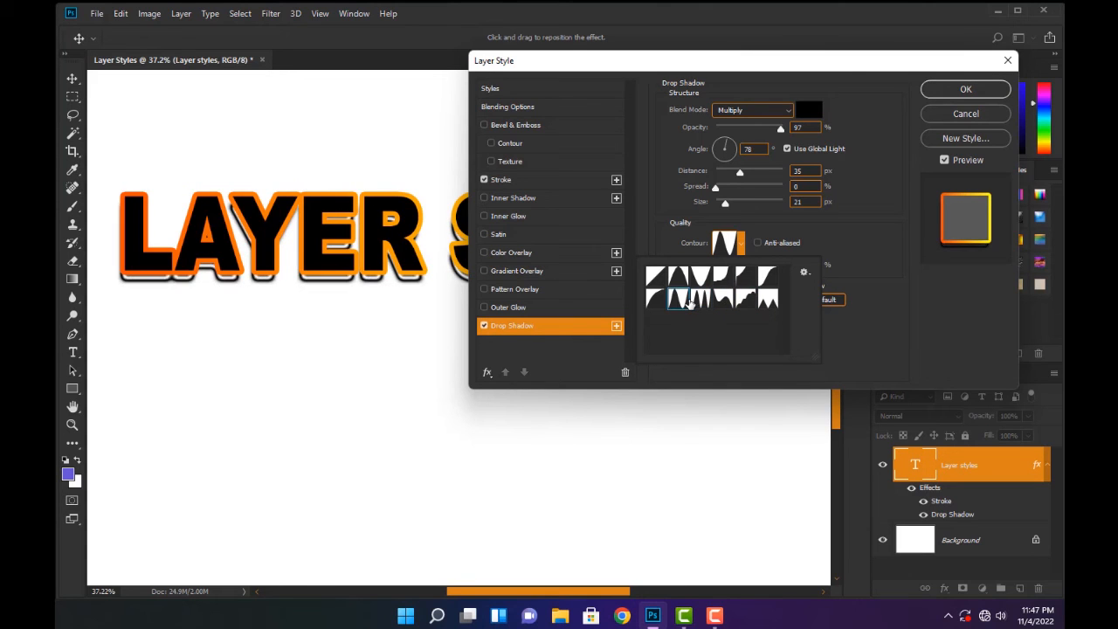
click(699, 299)
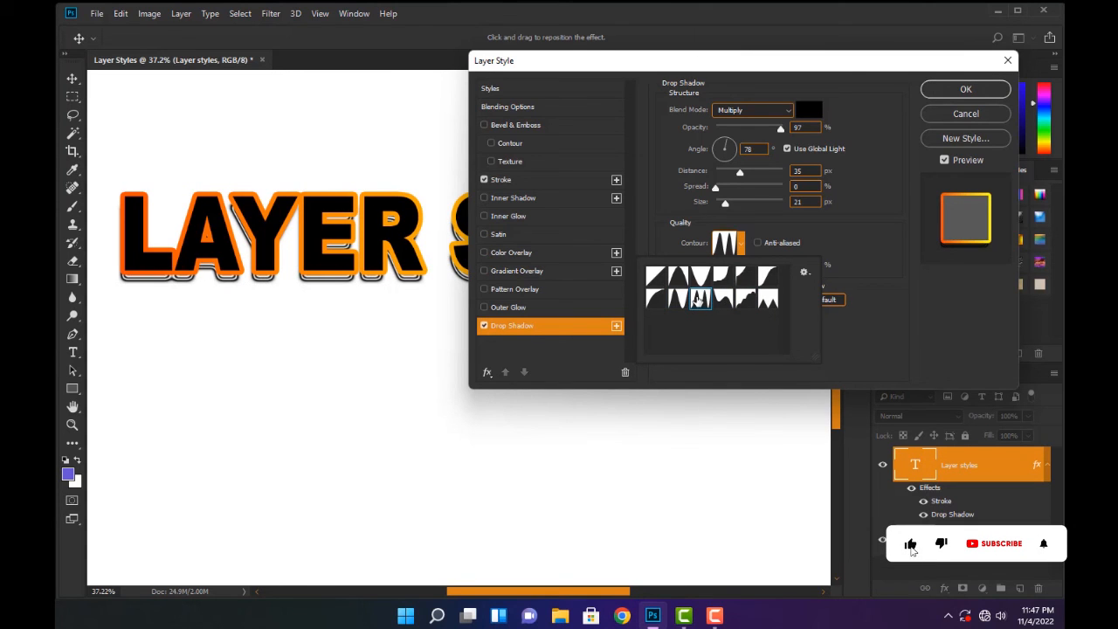
click(657, 277)
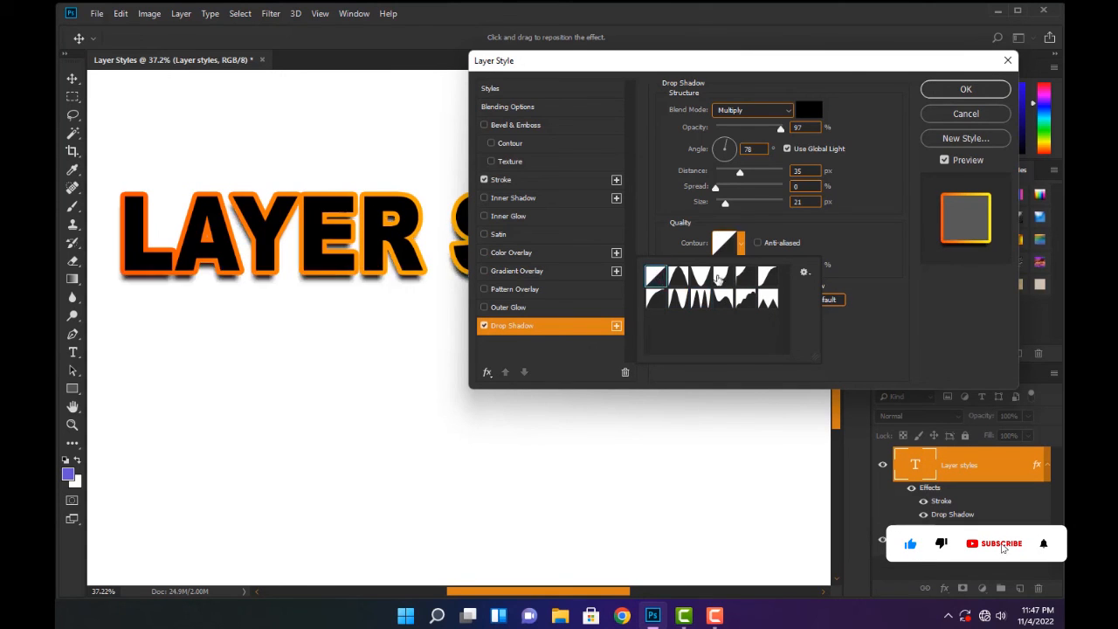
click(847, 244)
Try the three-peak contour with 70% noise on the drop shadow, and restore the linear contour and 0% noise
click(740, 246)
click(700, 300)
click(825, 226)
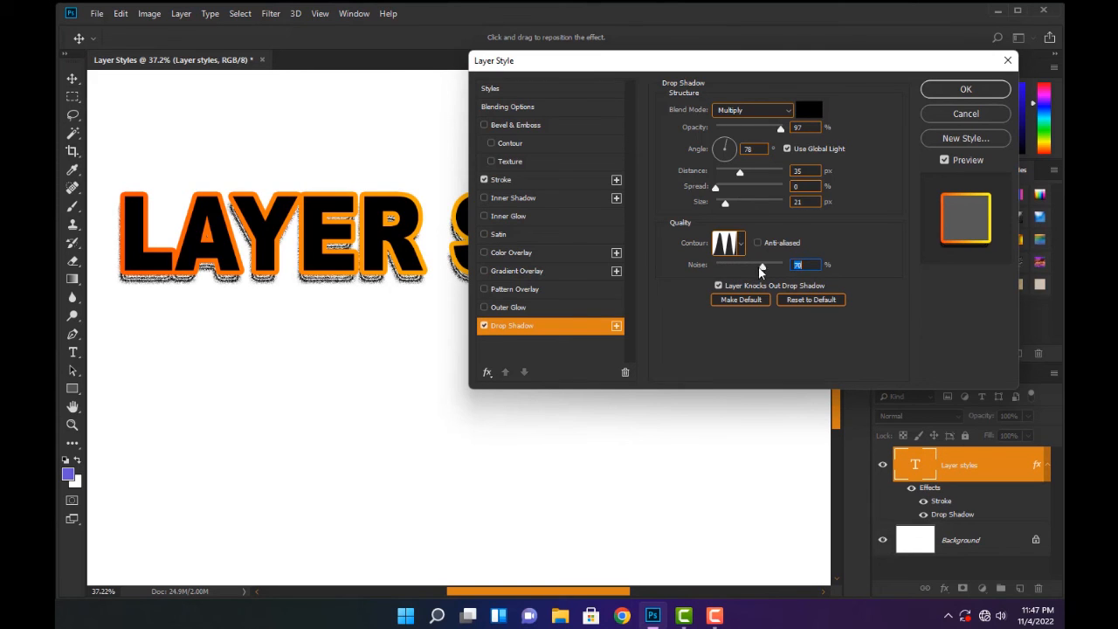
drag(747, 267, 718, 266)
click(740, 245)
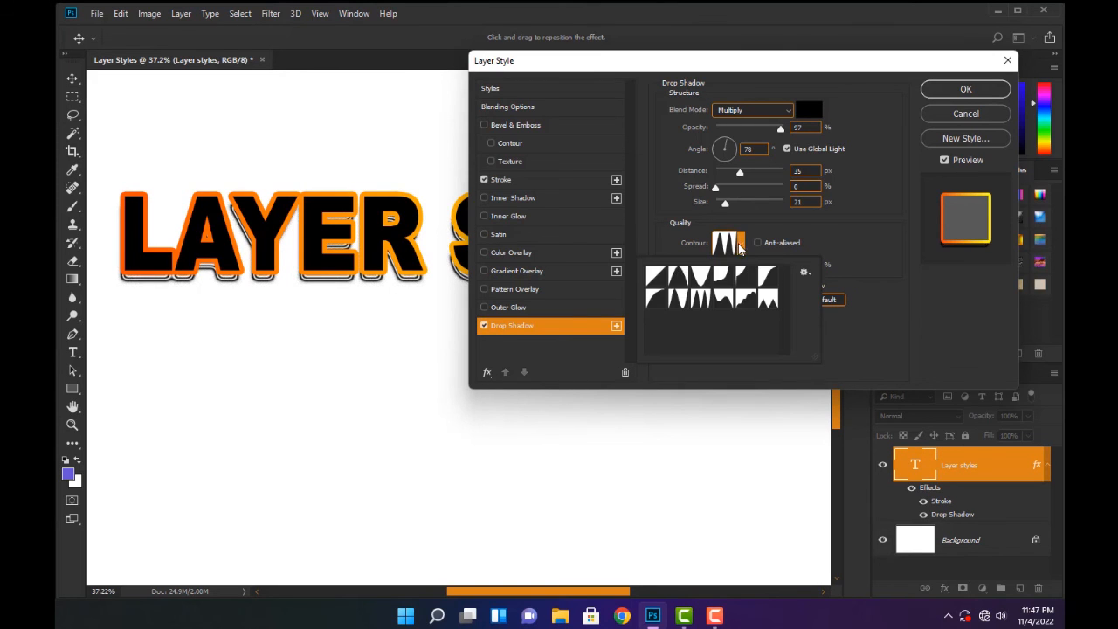
click(655, 276)
click(836, 248)
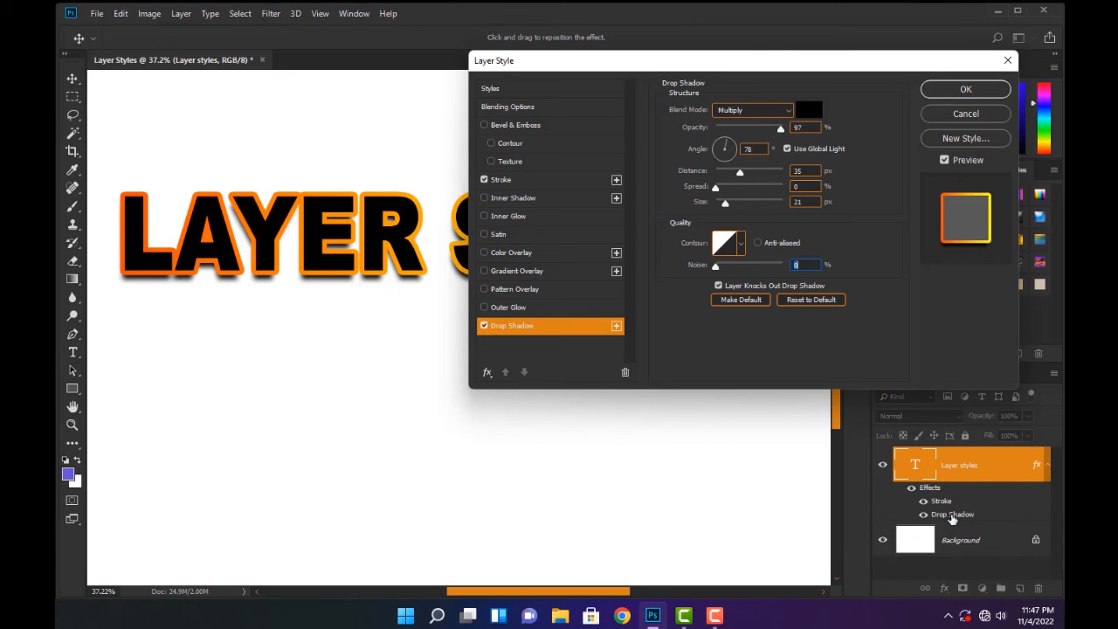
Apply the layer style settings and toggle the text layer's Stroke effect, leaving it hidden
click(941, 91)
scroll(576, 187, down, 3)
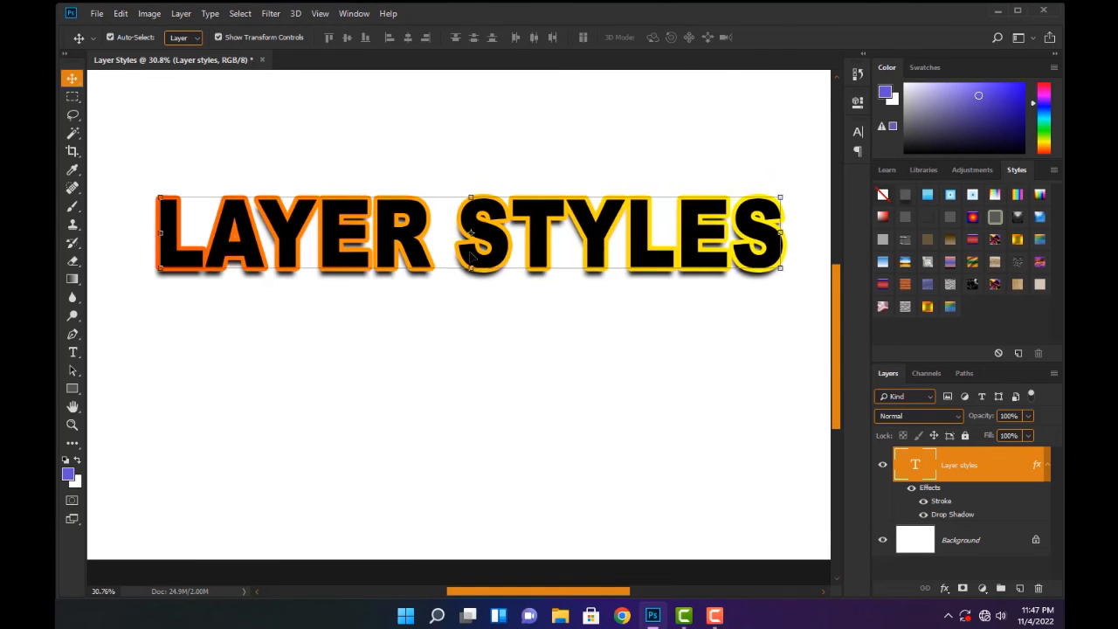
scroll(598, 239, up, 2)
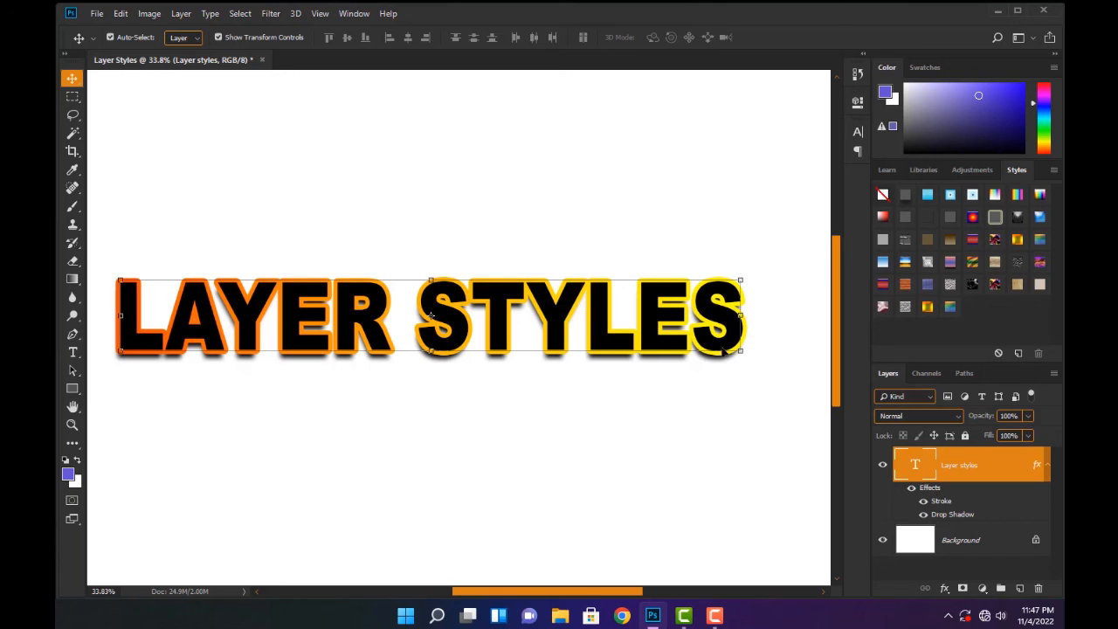
click(926, 502)
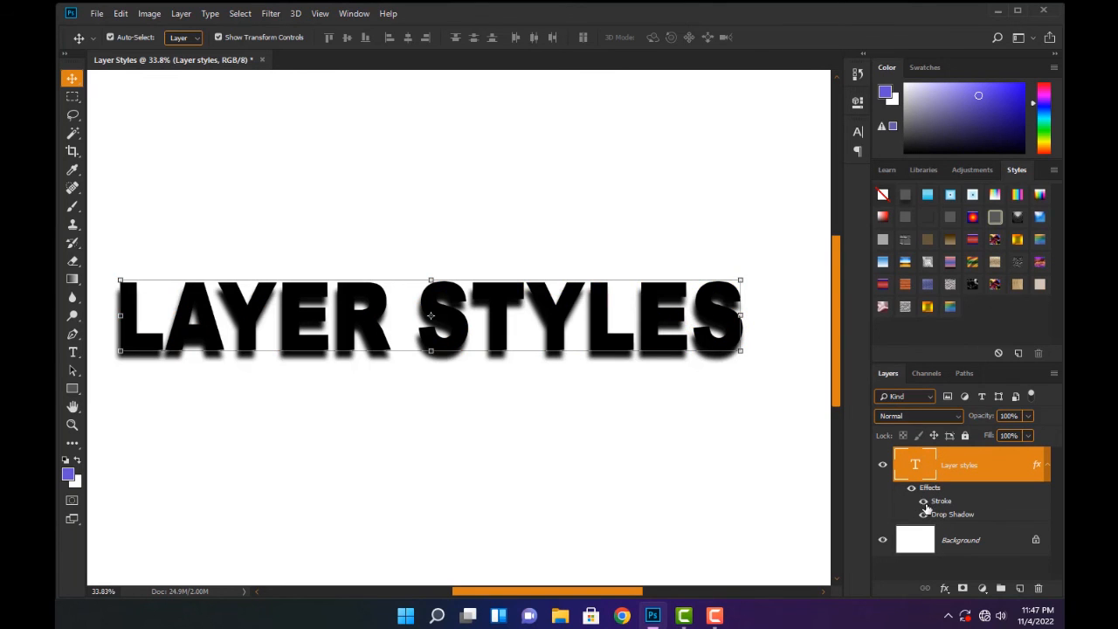
click(924, 502)
click(924, 502)
Recolor the LAYER STYLES text to white (ffffff) and commit the text edit
double_click(915, 464)
click(598, 41)
drag(645, 245, 529, 167)
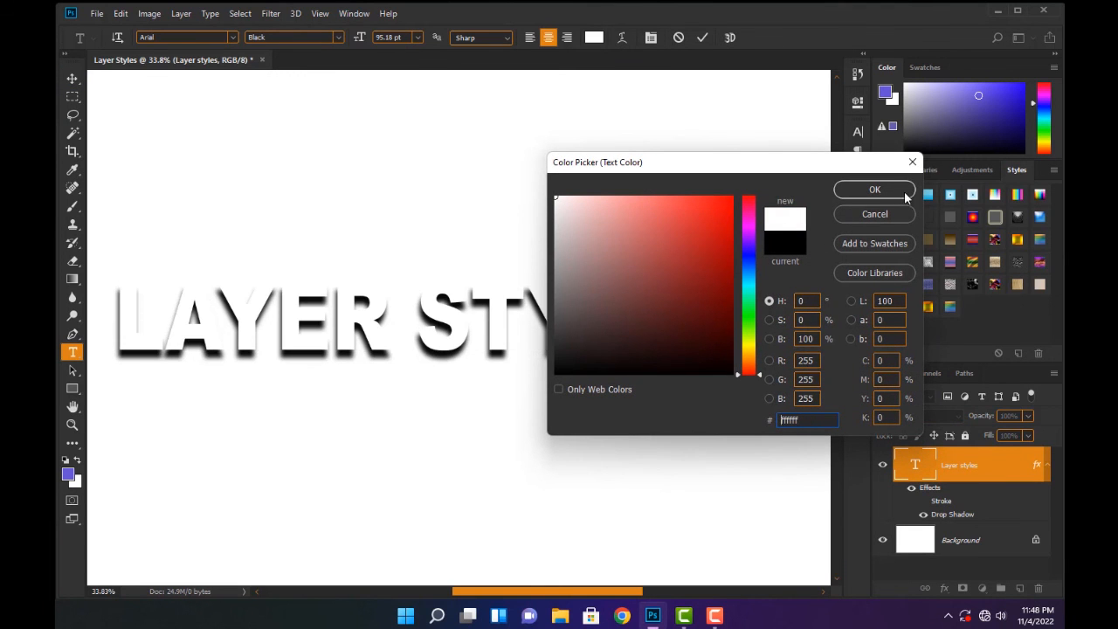
click(874, 190)
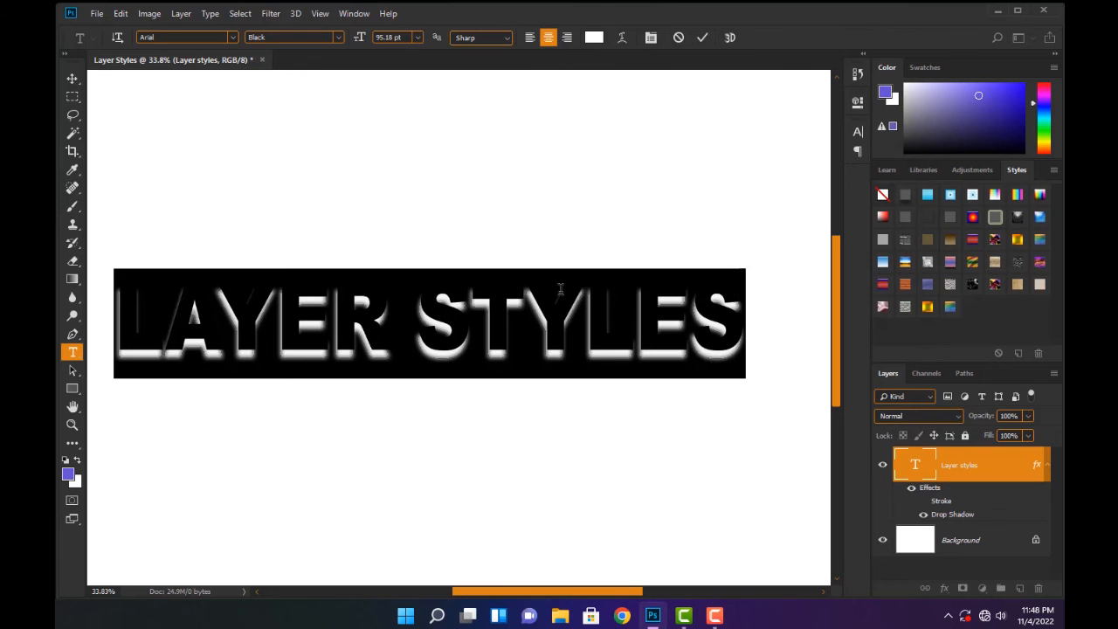
click(702, 37)
key(v)
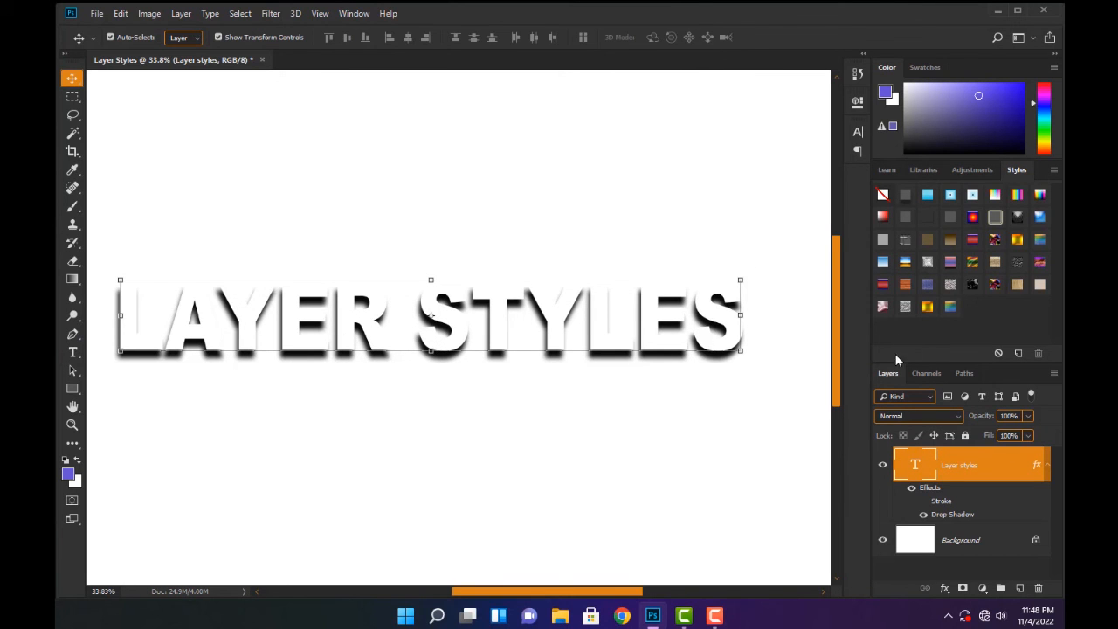
Recolor the whole LAYER STYLES text to a saturated blue-violet and commit the text edit
double_click(912, 466)
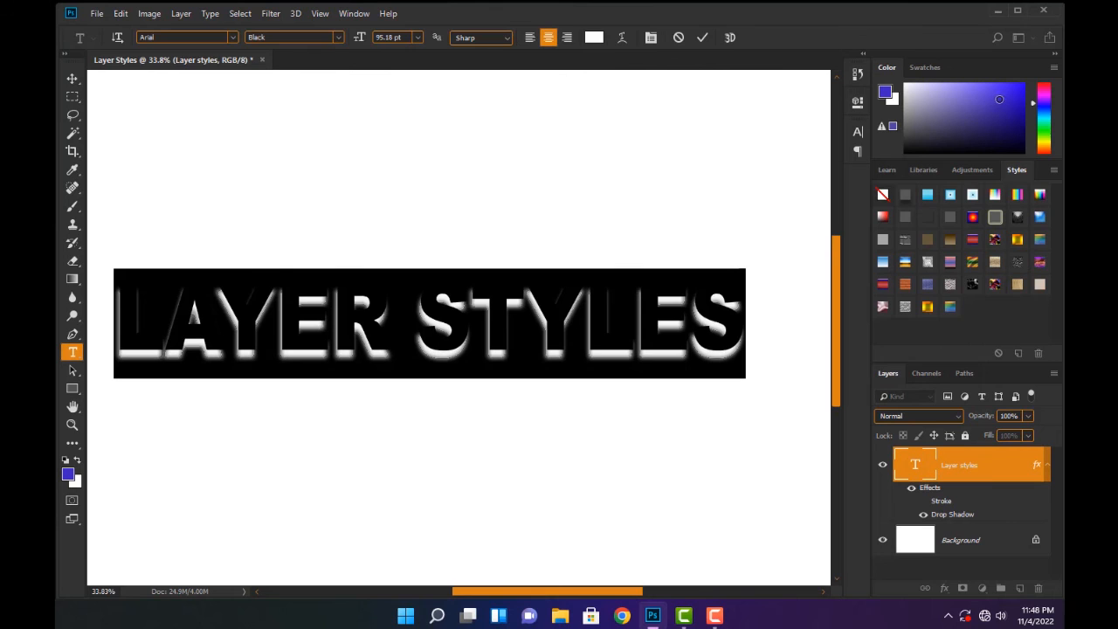
click(1002, 99)
click(702, 36)
key(v)
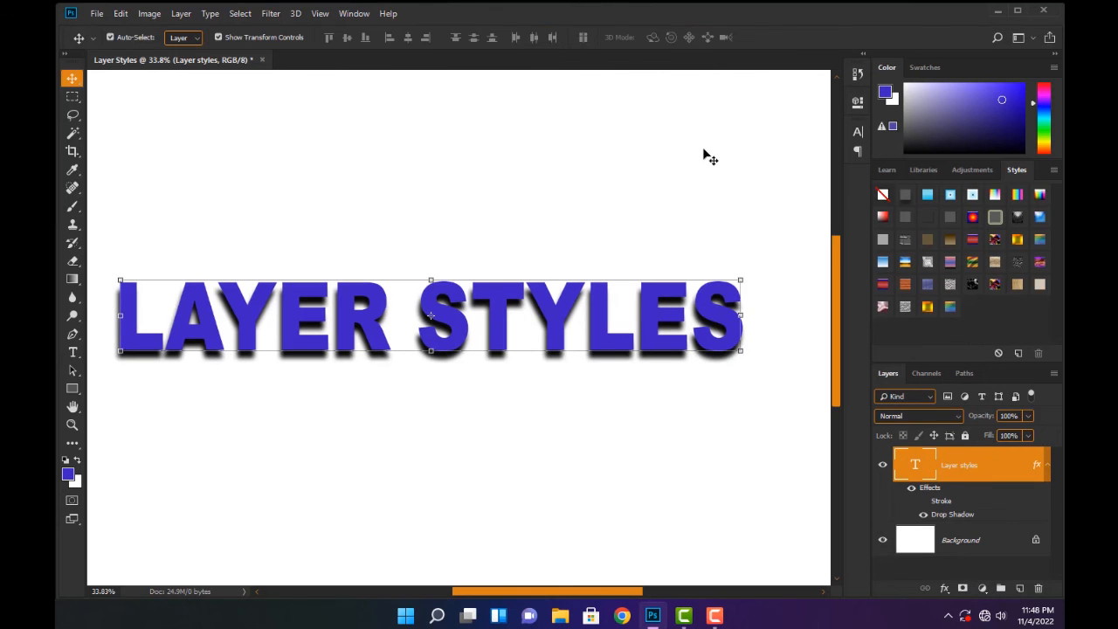
Show the Stroke effect on the text layer, and switch the Drop Shadow off and back on to compare
click(924, 501)
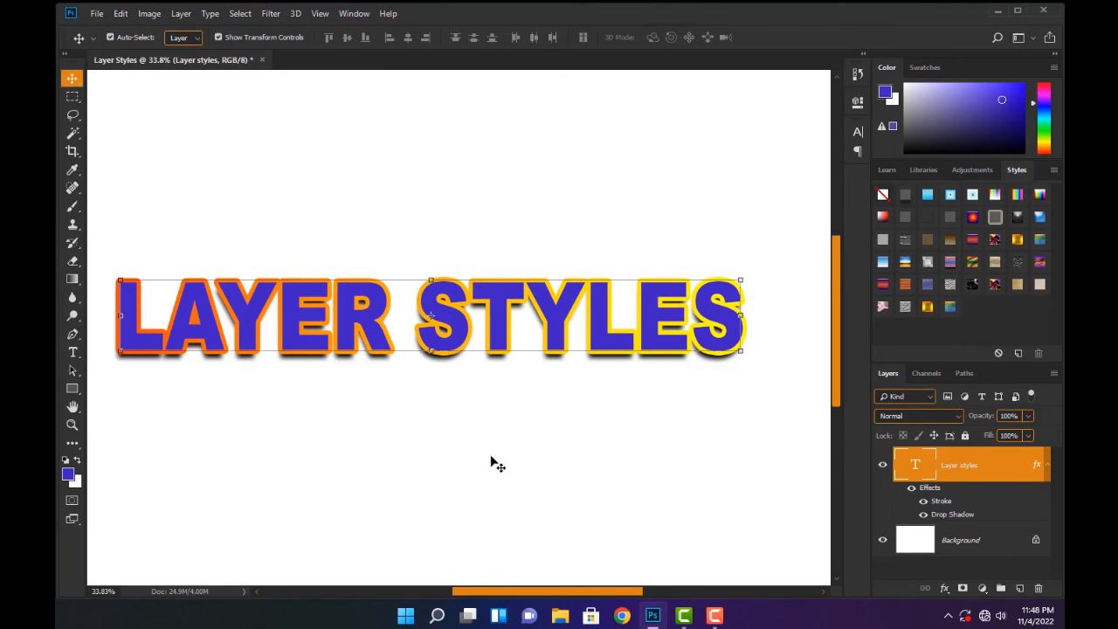
click(923, 515)
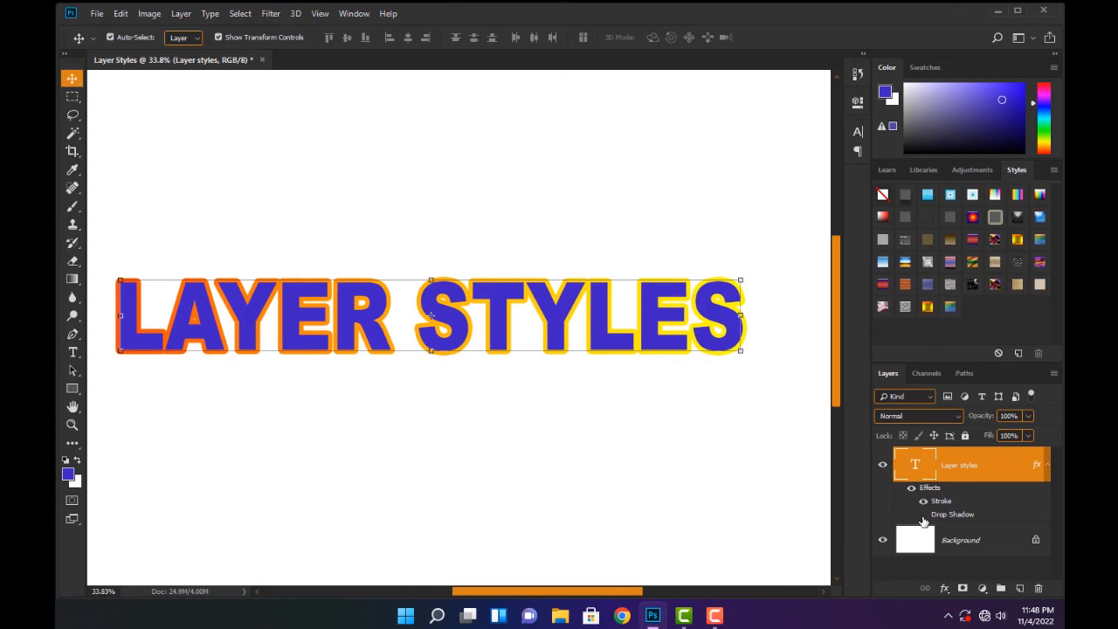
click(923, 516)
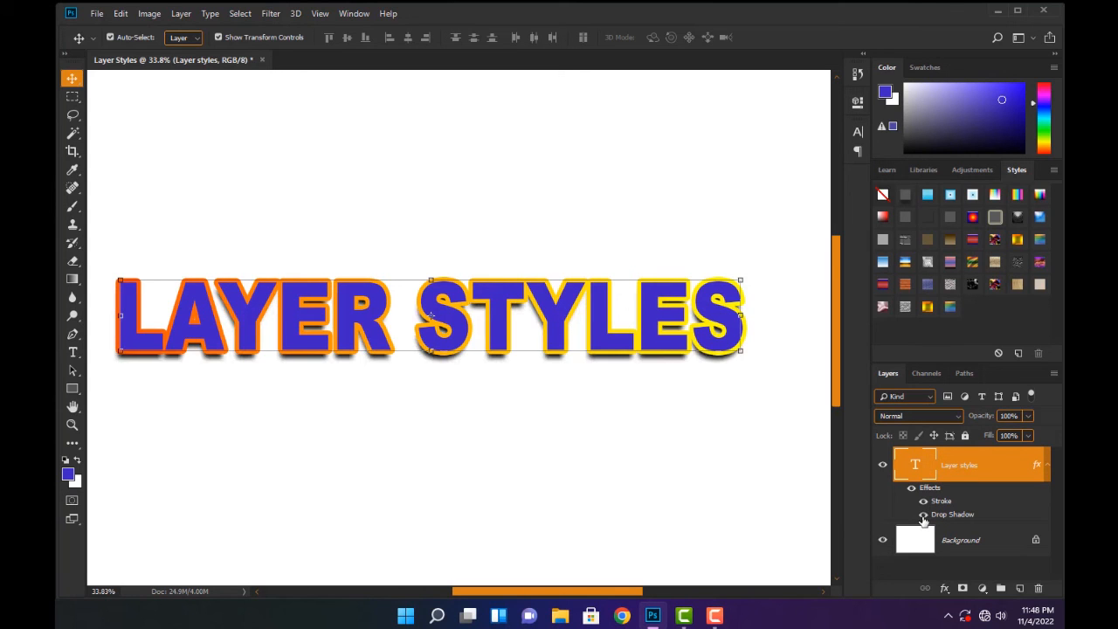
Open the text layer's Layer Style settings
double_click(1037, 467)
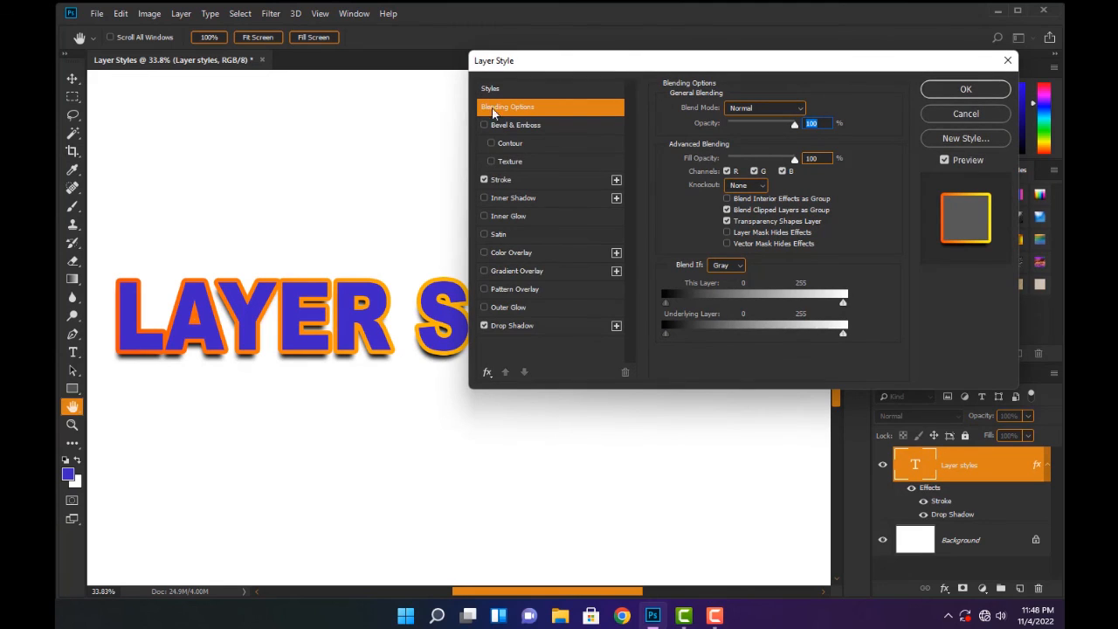